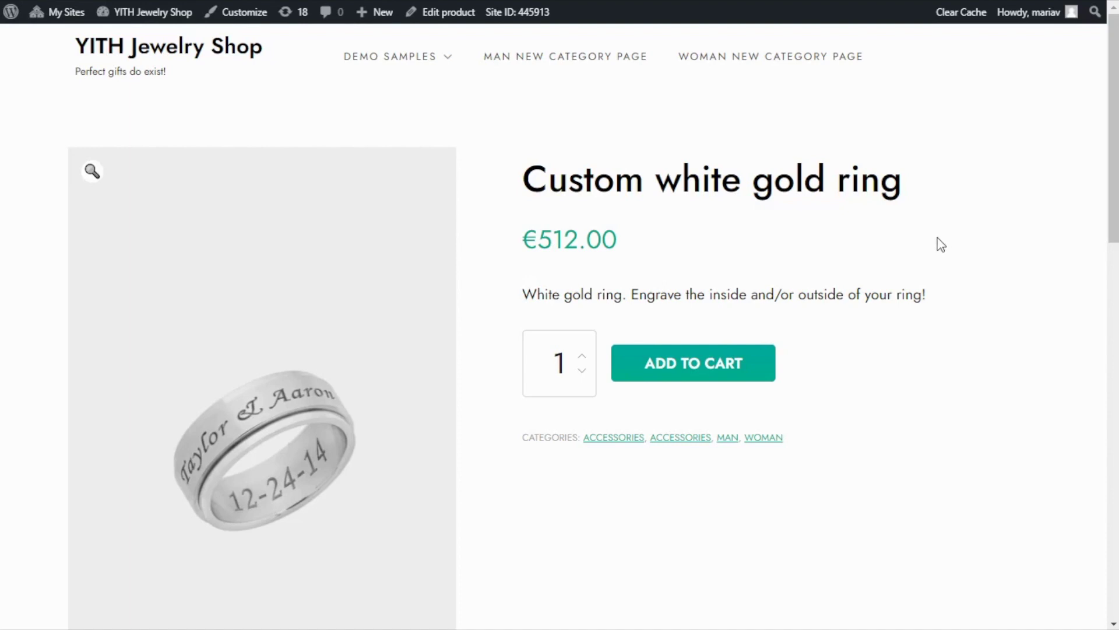
Step: Go from the ring's product page to the site's admin dashboard and open the YITH Product Add-ons settings
scroll(941, 245, down, 2)
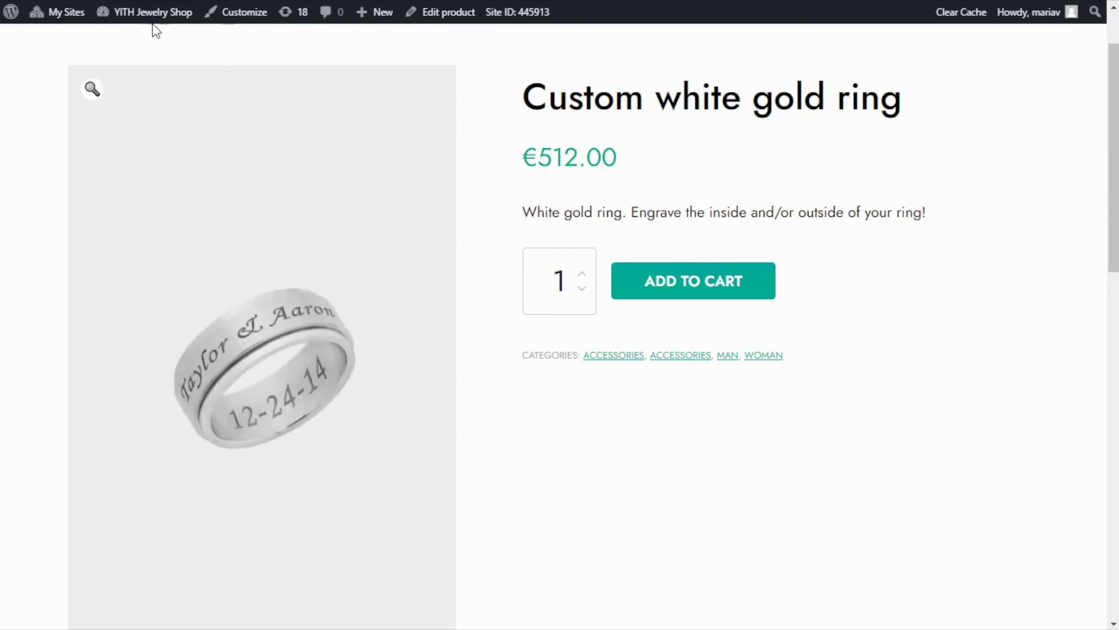
mouse_move(152, 25)
click(139, 47)
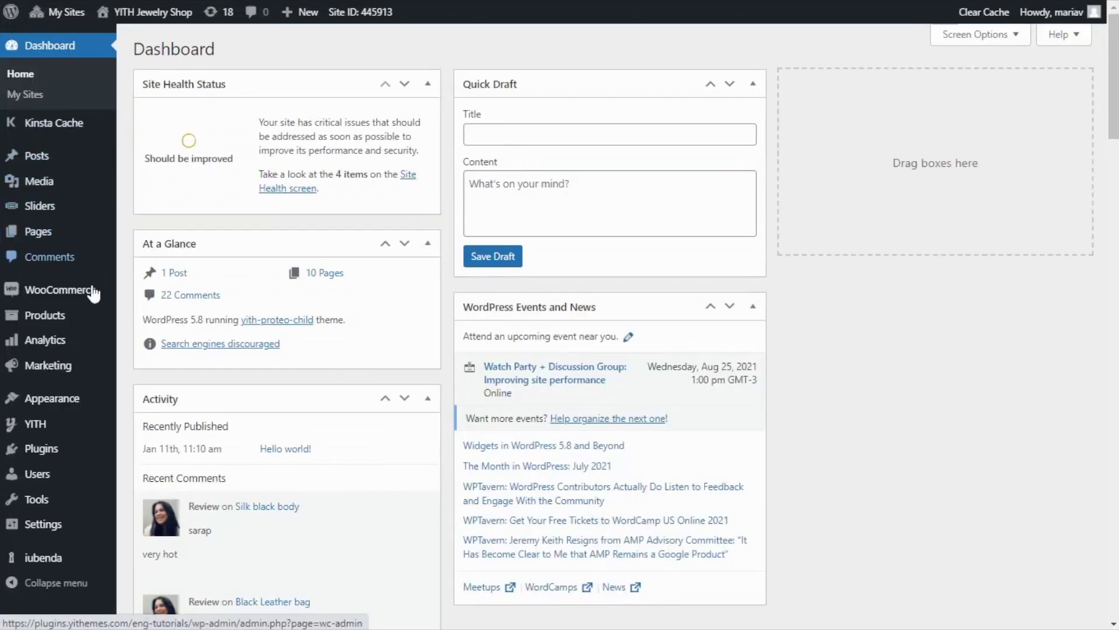
mouse_move(70, 423)
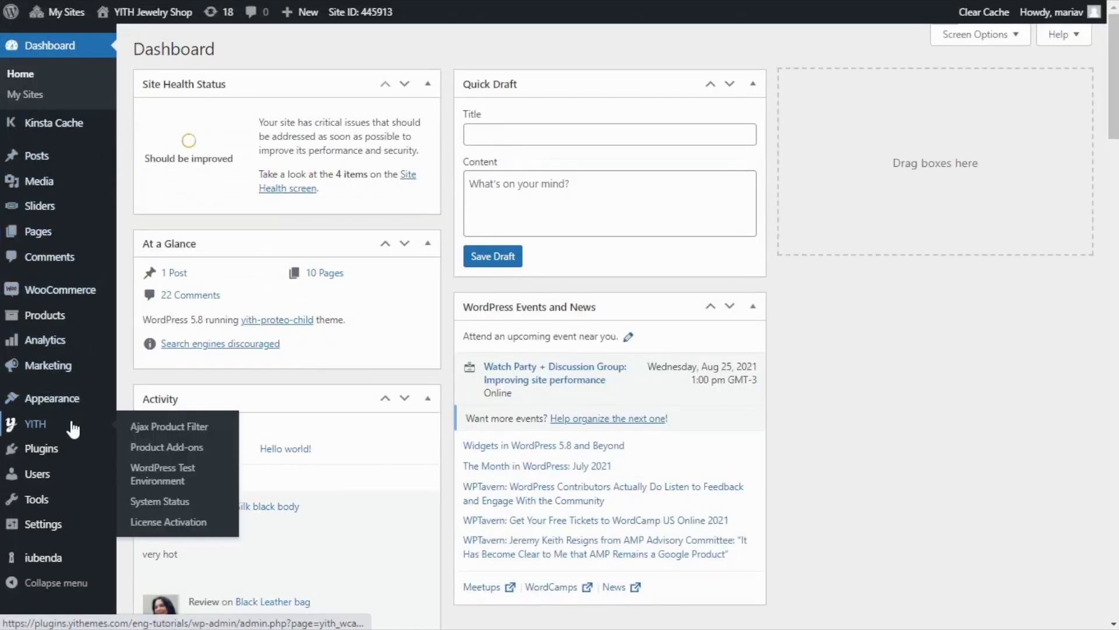
click(200, 452)
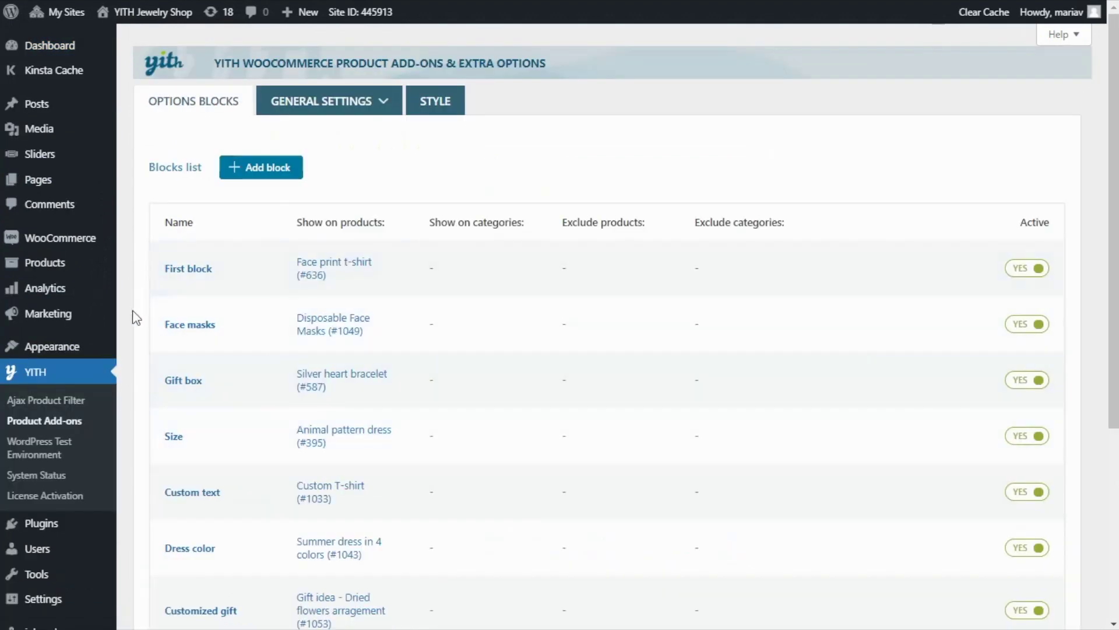
Step: Create a new options block and name it "Custom white gold ring"
mouse_move(245, 417)
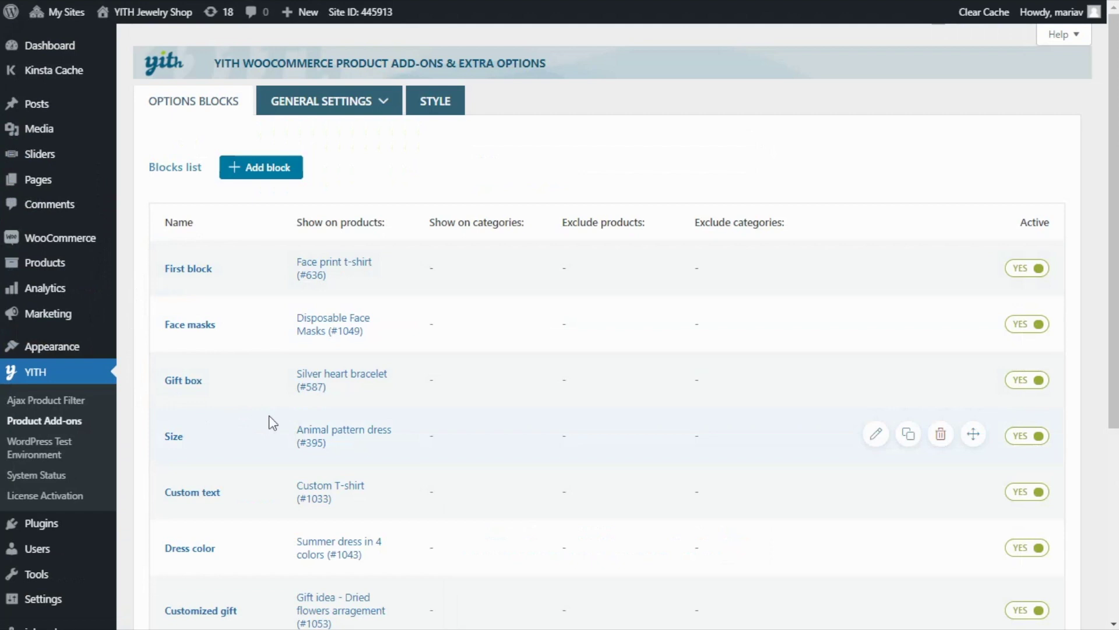
mouse_move(267, 397)
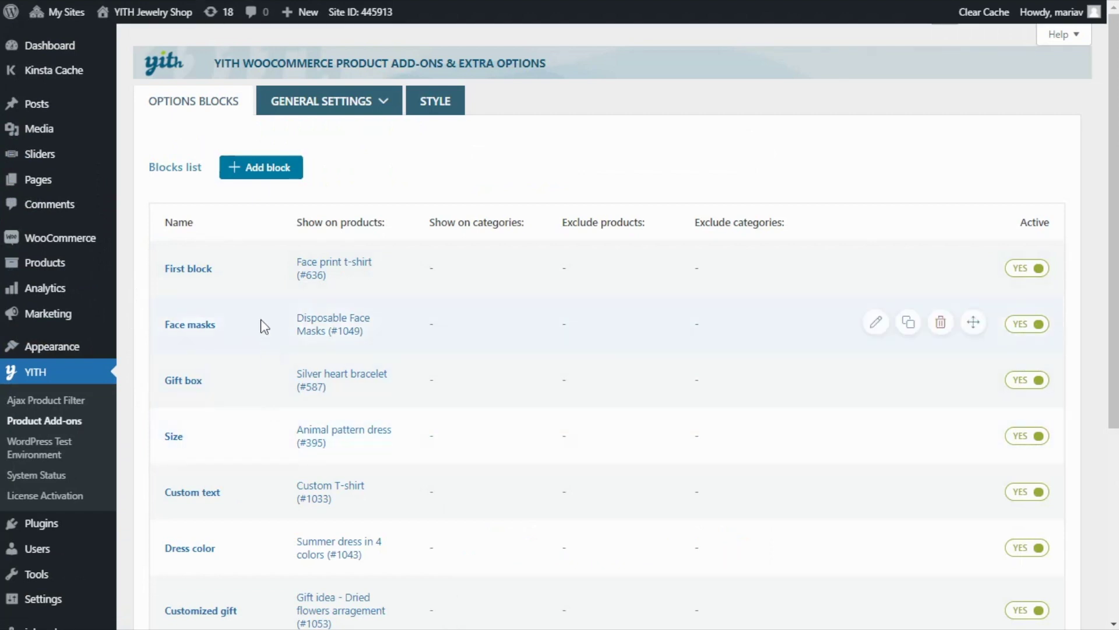
click(272, 180)
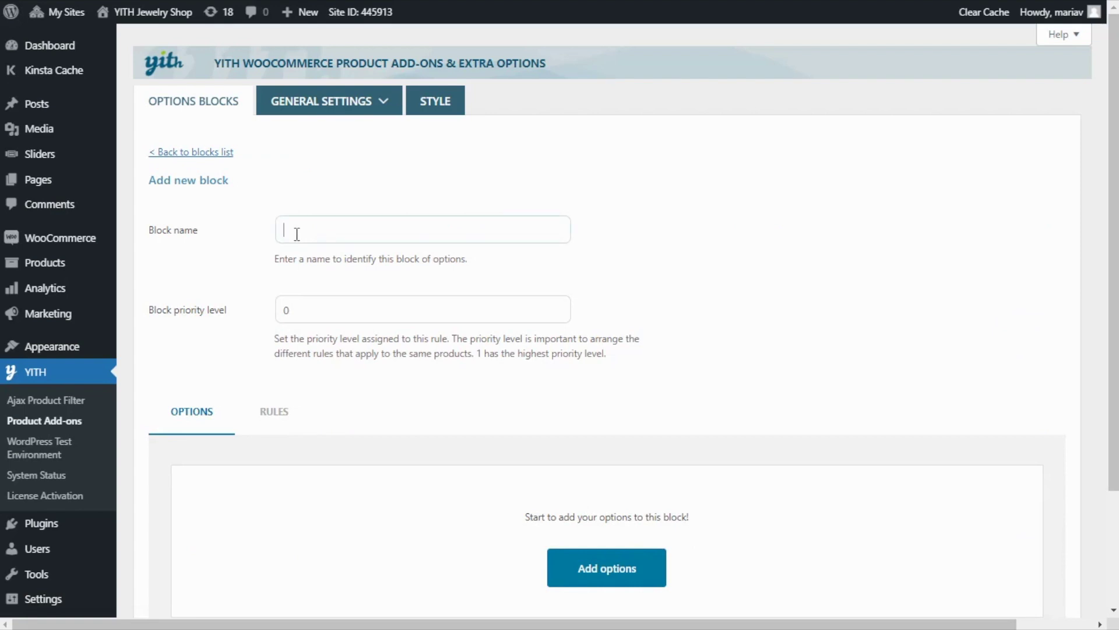
text(Custom white gold ring)
Step: Add a checkbox option to the block and title it "Customize your ring with an engraving"
scroll(478, 389, down, 2)
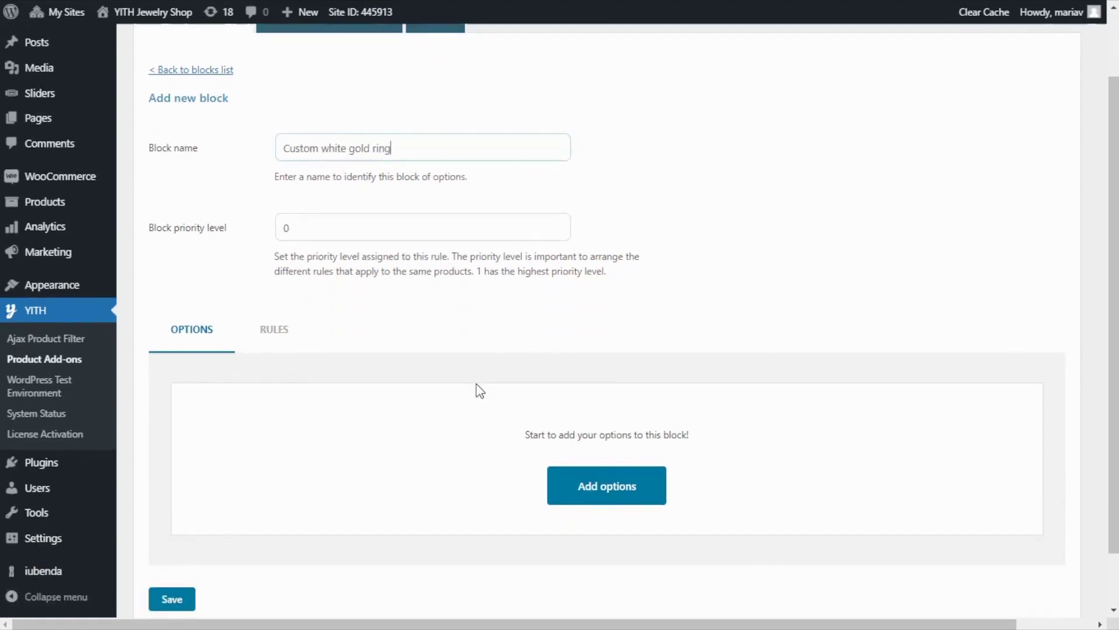
click(606, 501)
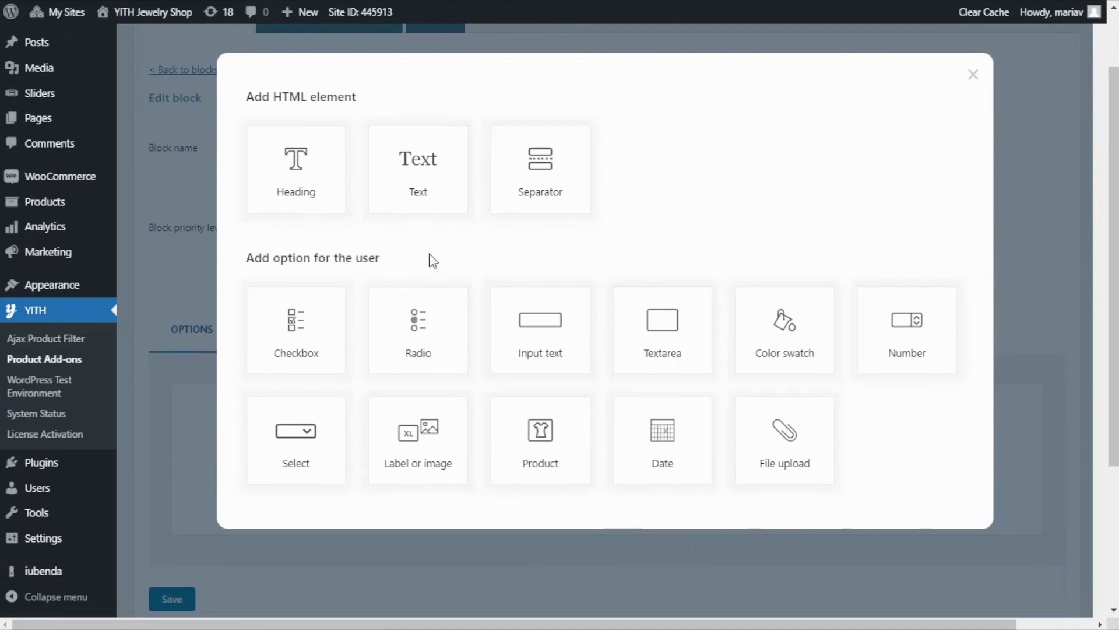
click(330, 319)
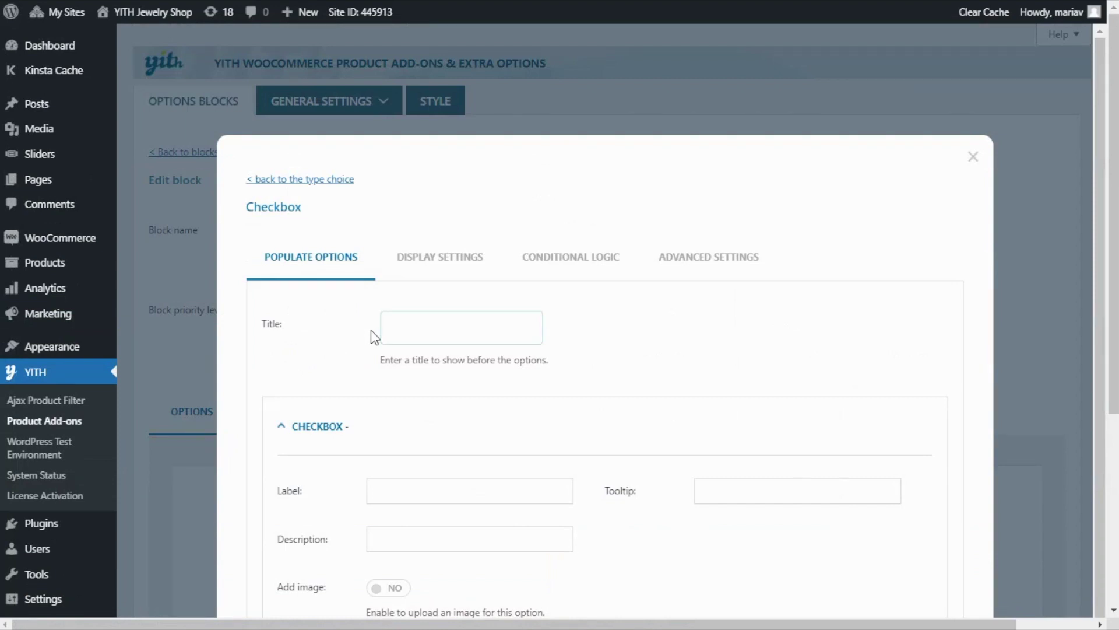
text(Customize your ring with an engraving)
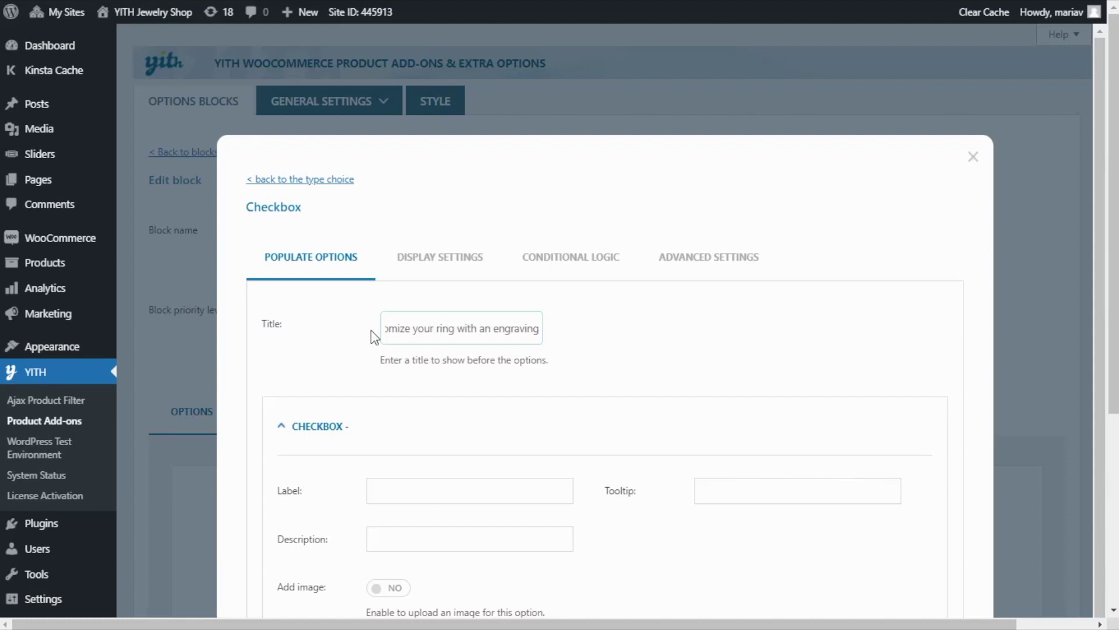
key(Home)
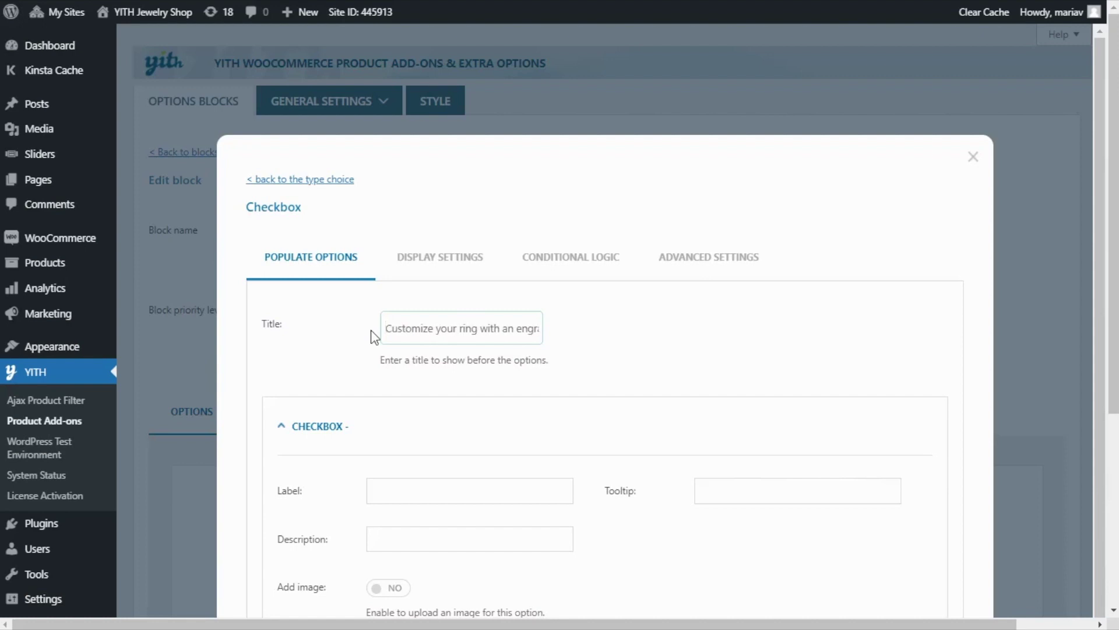
key(End)
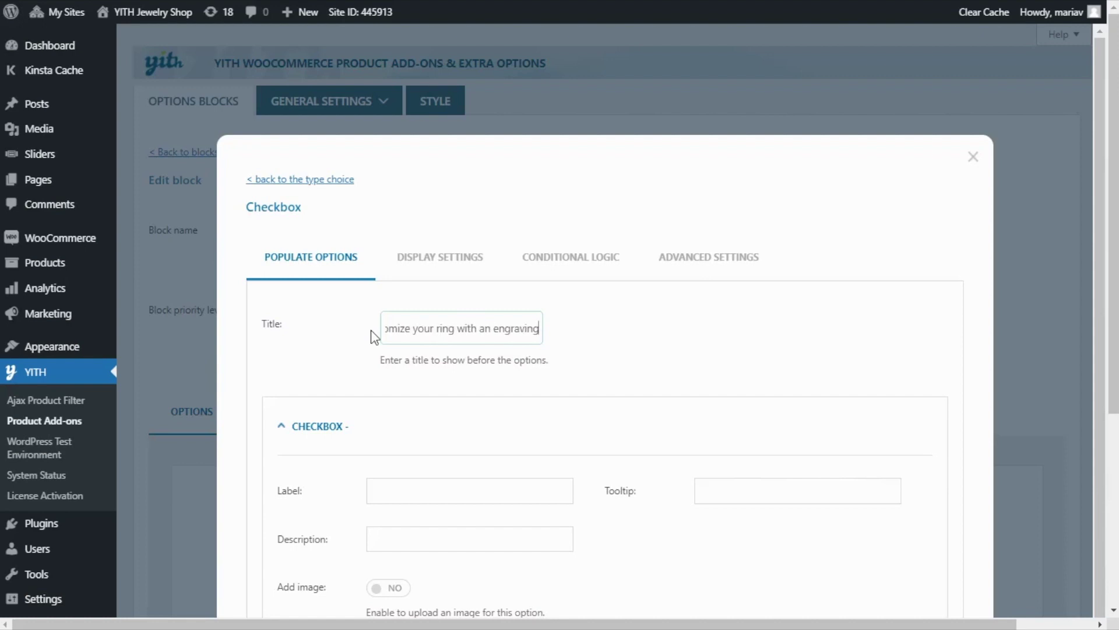
Step: Label the checkbox "Engrave the outside"
scroll(373, 337, down, 2)
scroll(373, 337, down, 1)
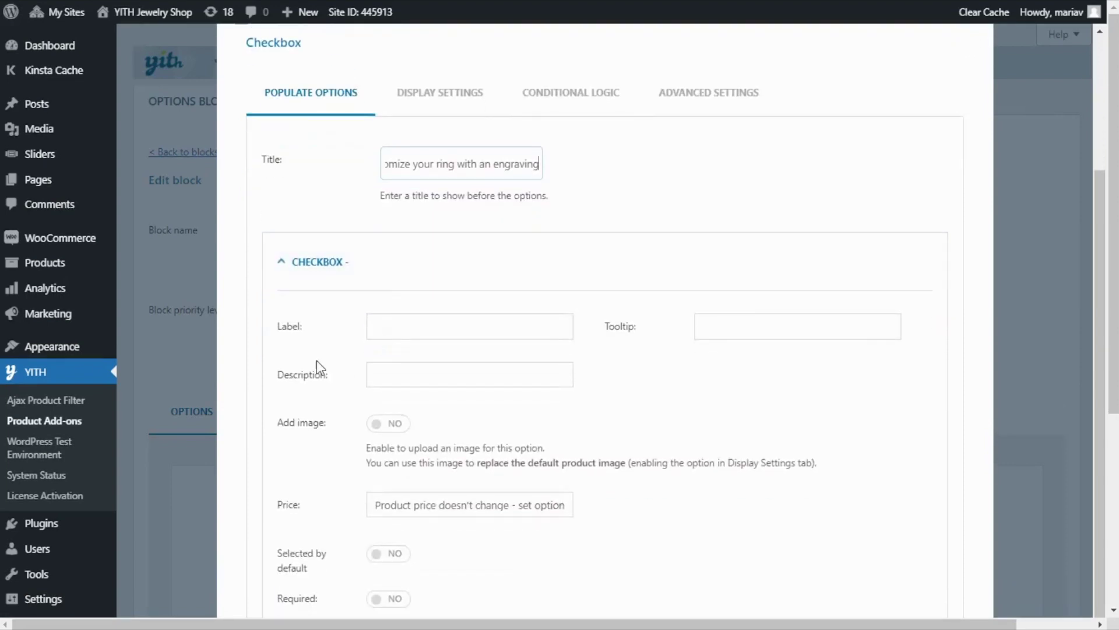
click(395, 327)
text(Eng)
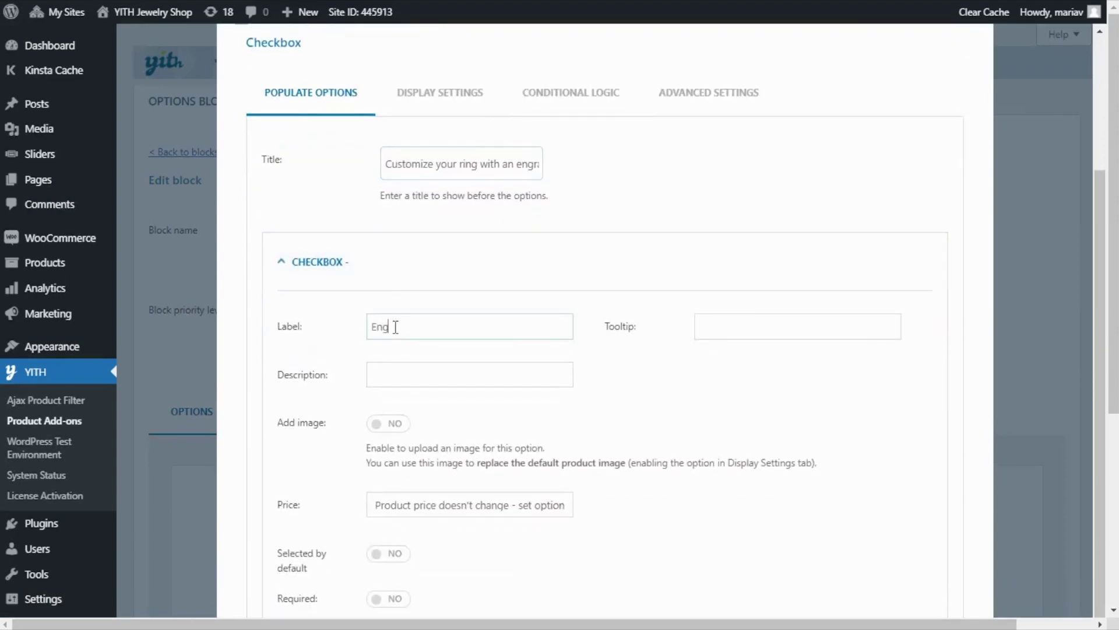
text(rave the outside)
Step: Make the outside engraving checkbox increase the main product price by a fixed amount, set its regular cost to 35, and save the option
scroll(395, 326, down, 2)
scroll(352, 349, down, 1)
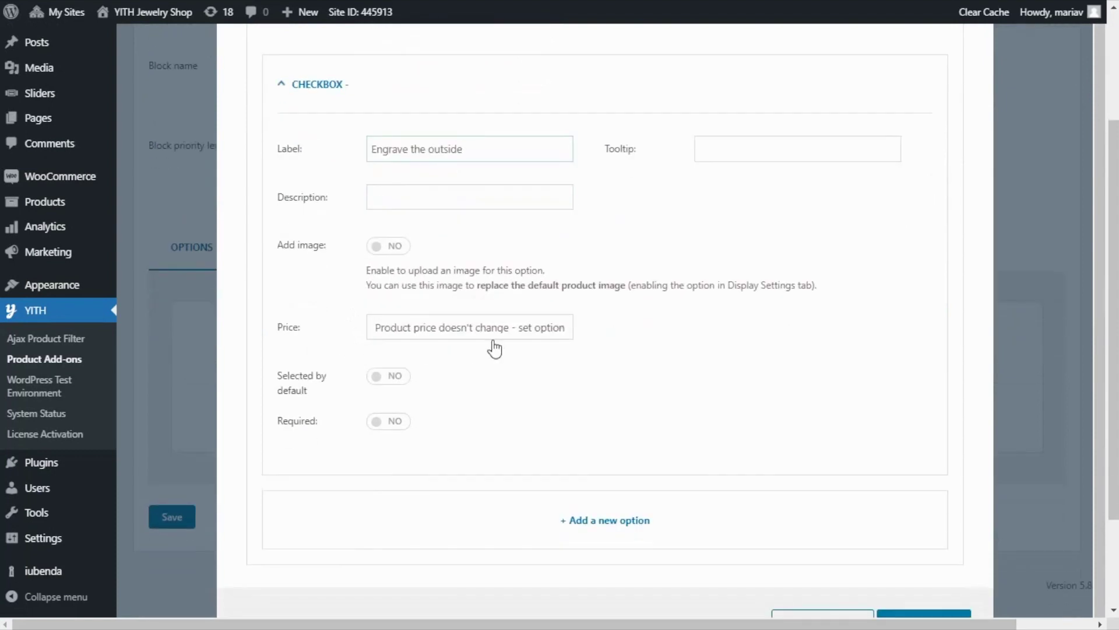
click(564, 334)
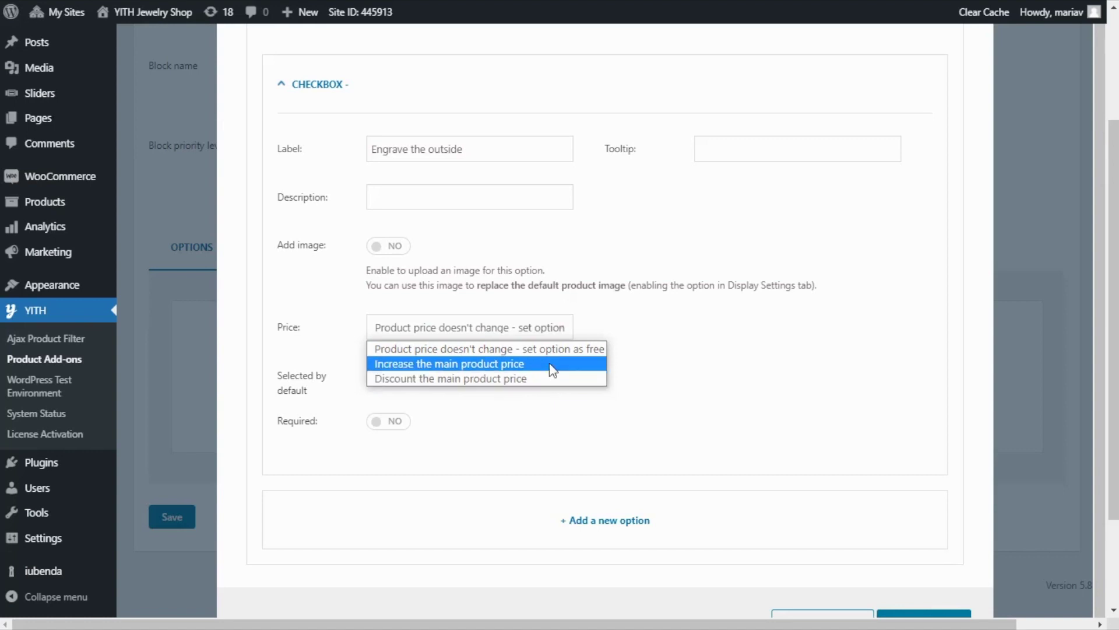
click(552, 365)
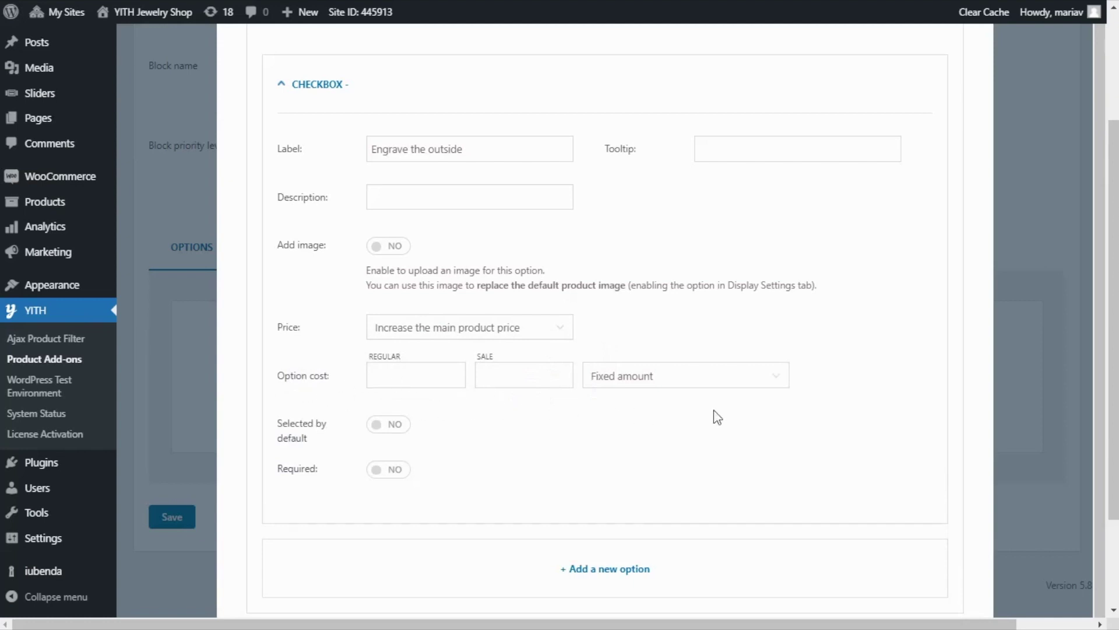
click(764, 390)
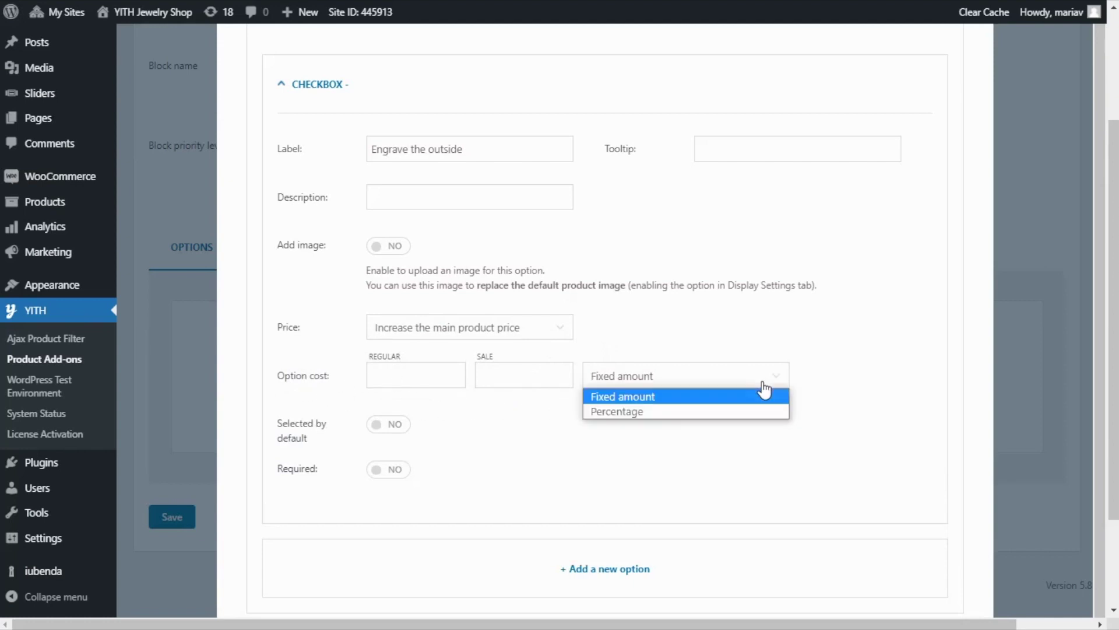
click(664, 400)
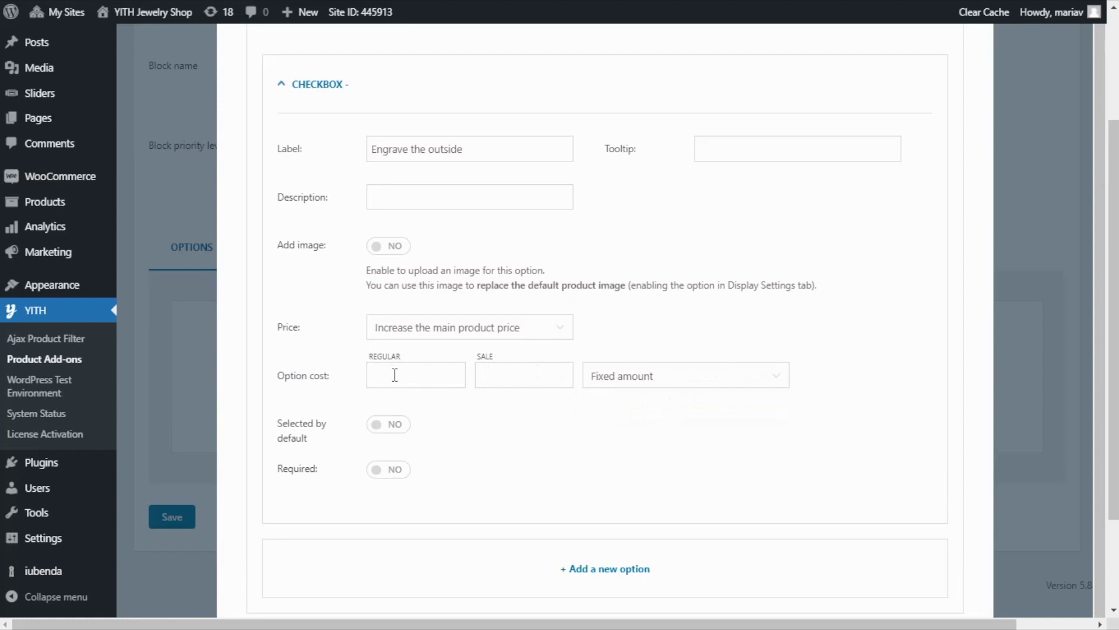
text(35)
scroll(779, 452, down, 3)
click(922, 499)
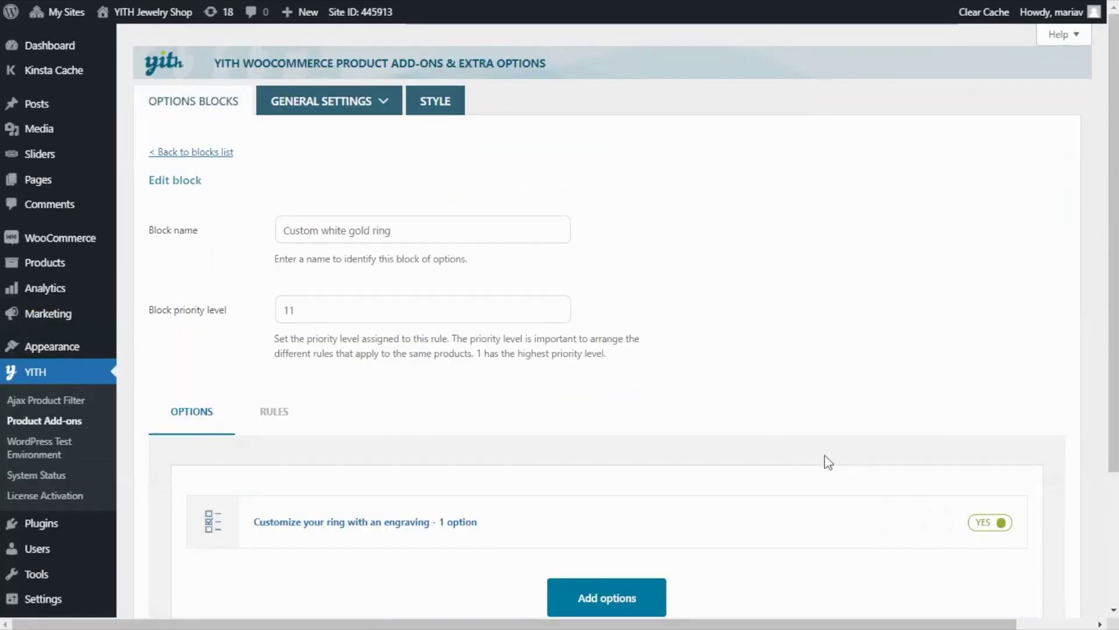
Step: Add an input text option labelled "Text to engrave the outside" to the block and save it
scroll(828, 462, down, 2)
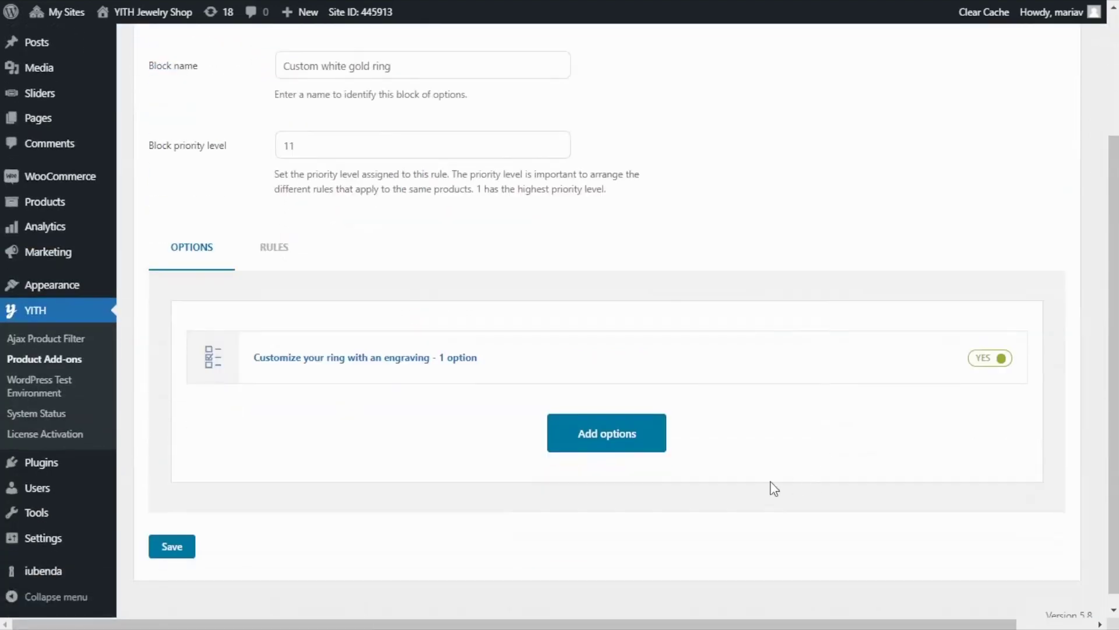
click(600, 453)
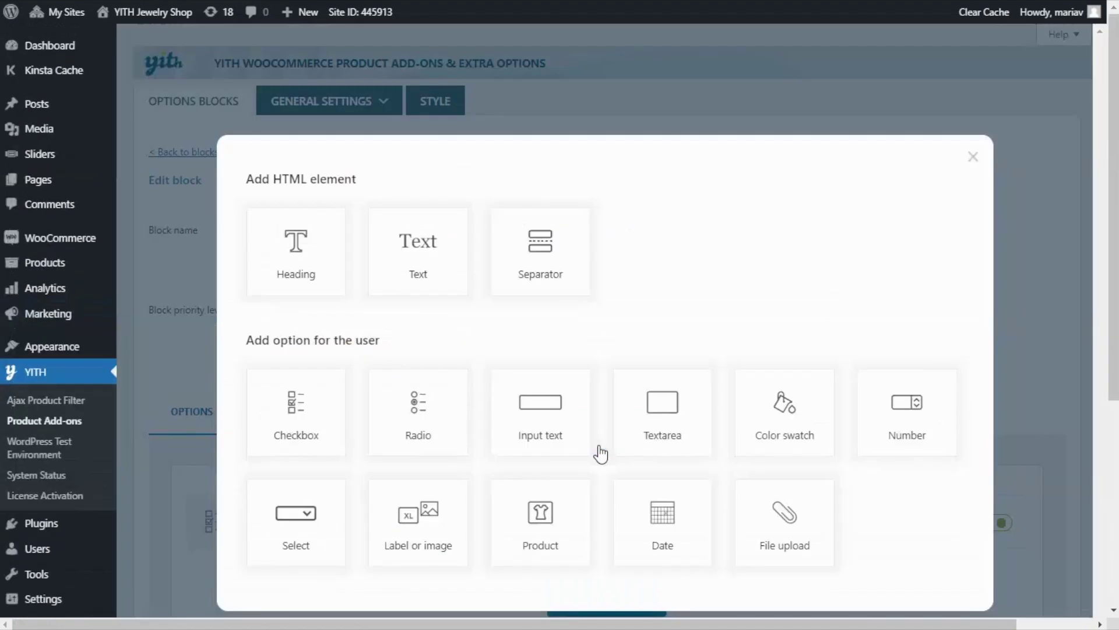
click(572, 418)
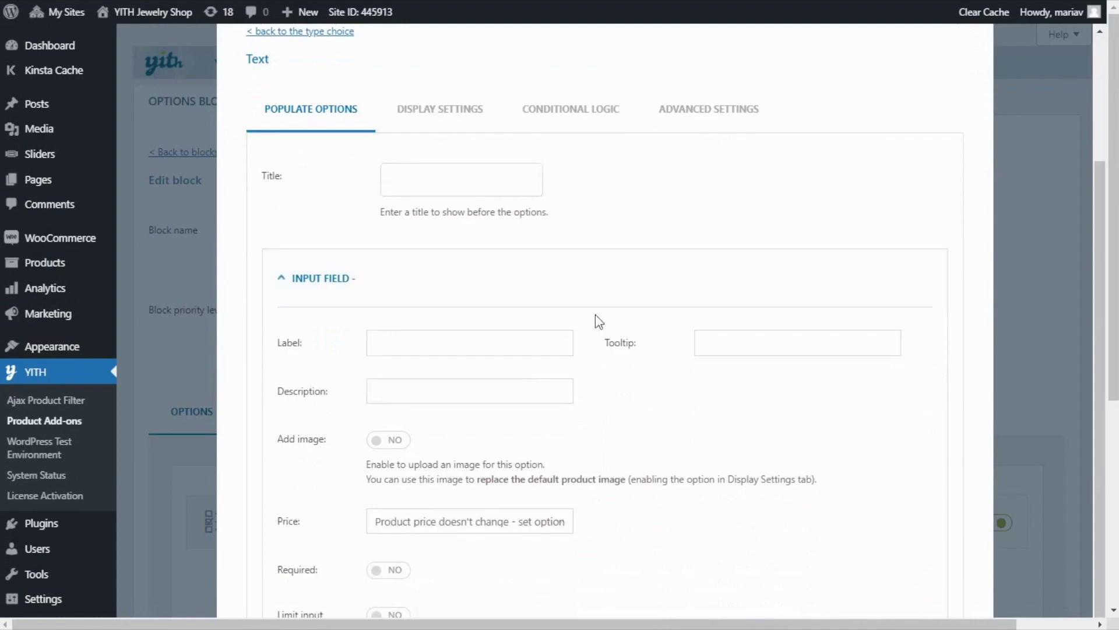
scroll(602, 395, down, 1)
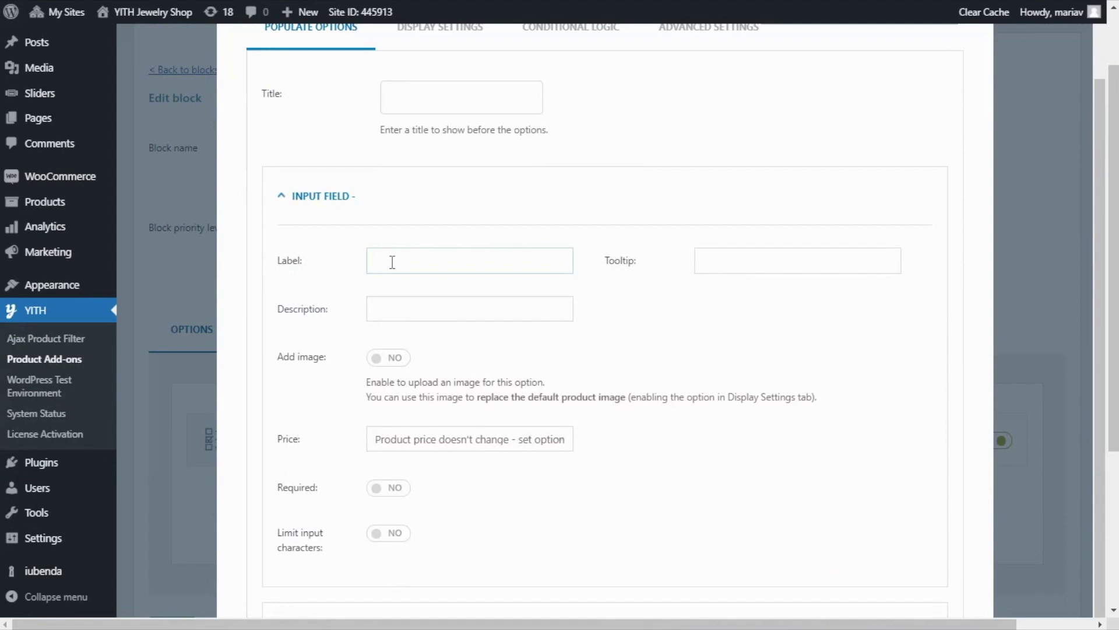
text(Text to engrave the outside)
scroll(851, 408, down, 4)
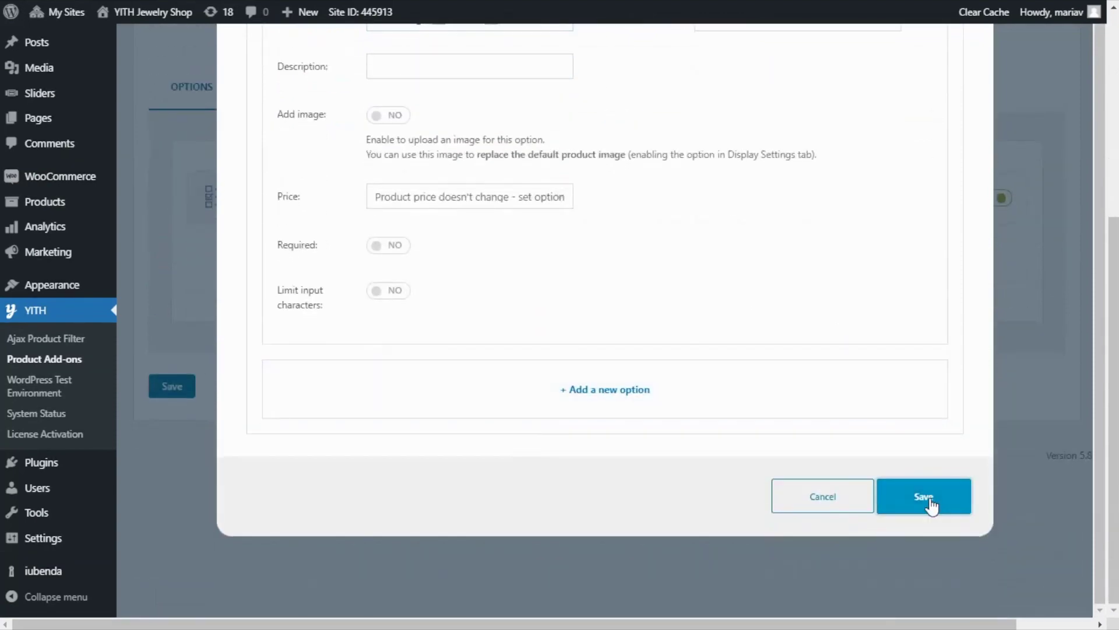
click(924, 496)
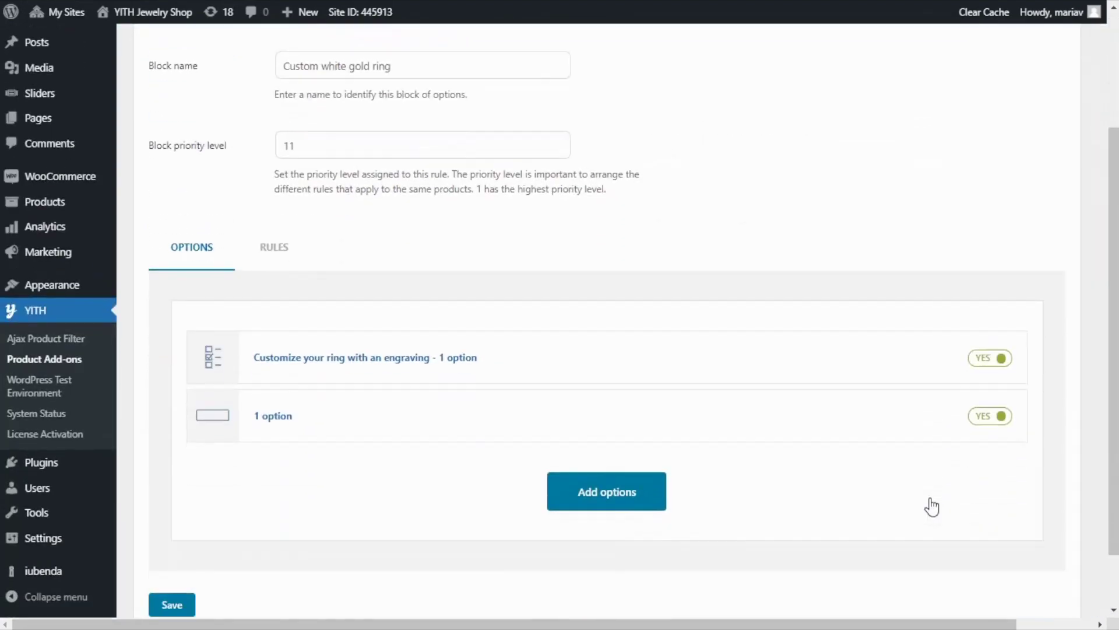
Step: Add another checkbox option to the block, without a title, and label it "Engrave the inside"
click(607, 510)
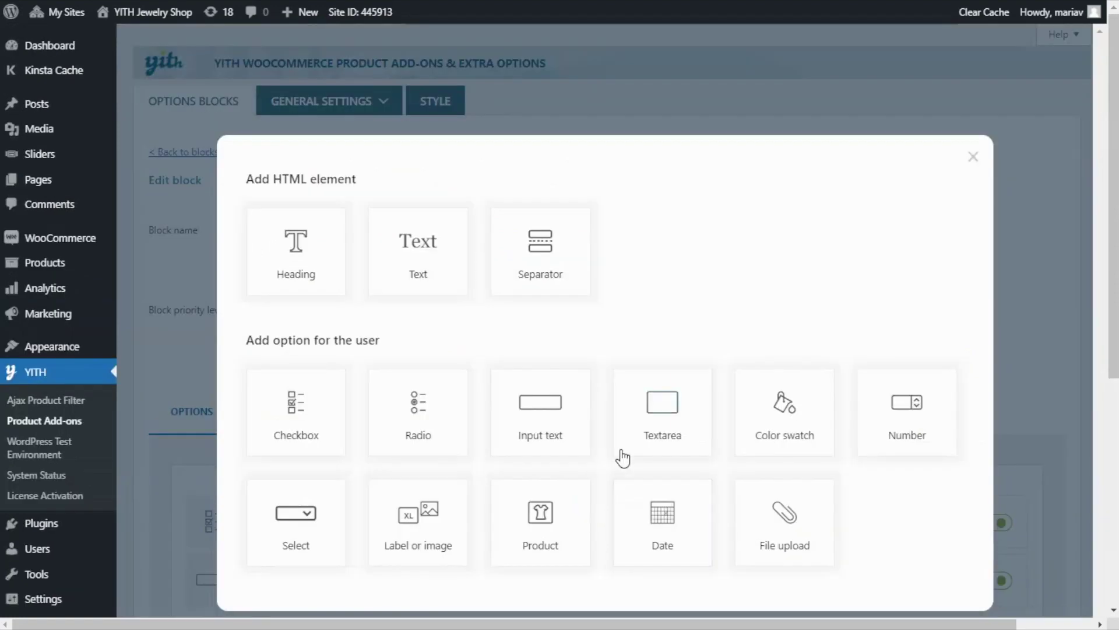
click(326, 397)
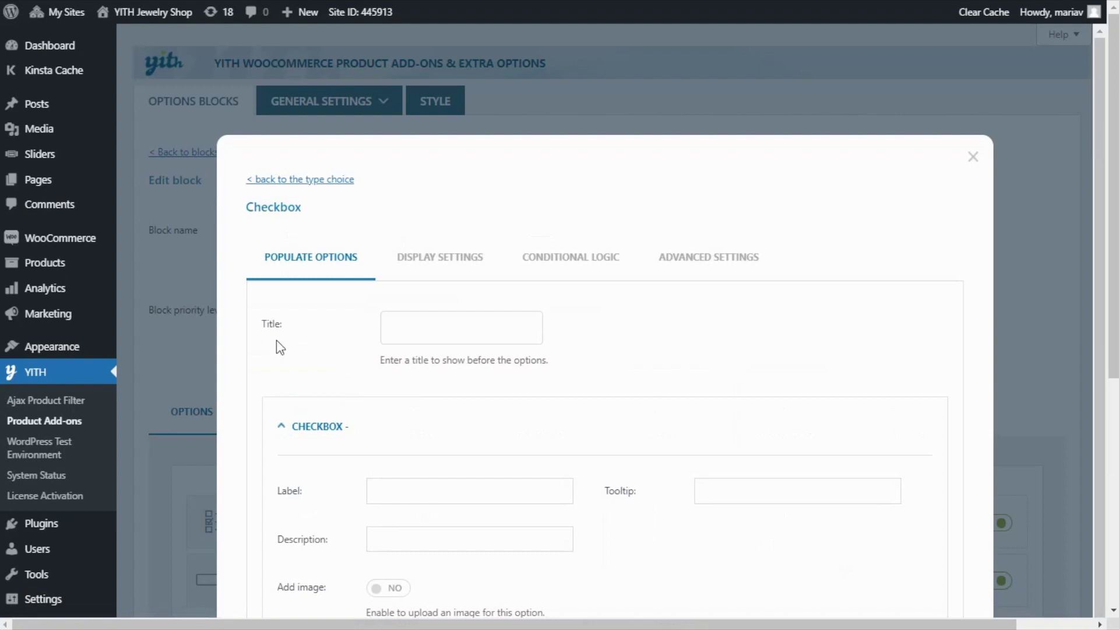
scroll(362, 357, down, 2)
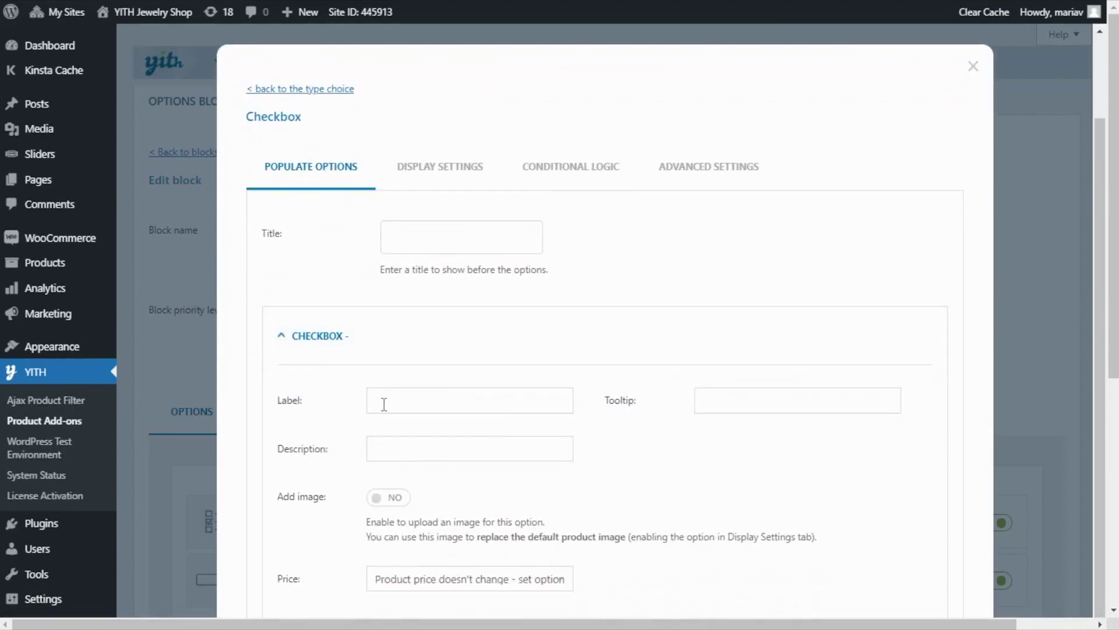
text(Engrave the inside)
Step: Make the inside engraving checkbox increase the main product price with a regular cost of 35, and save the option
scroll(384, 404, down, 3)
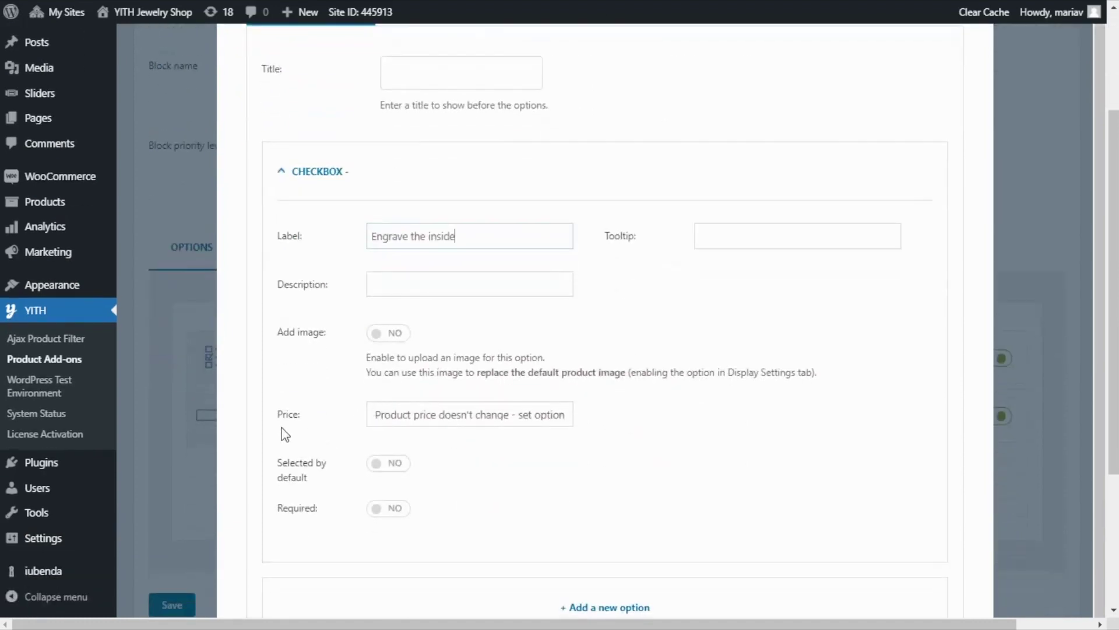
click(557, 419)
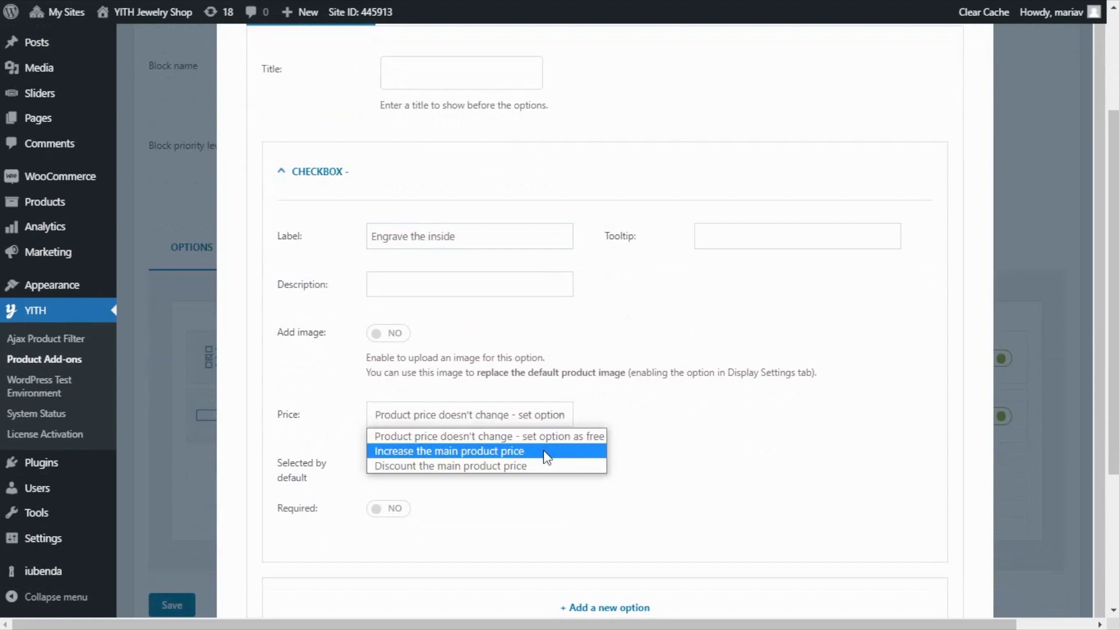
click(543, 450)
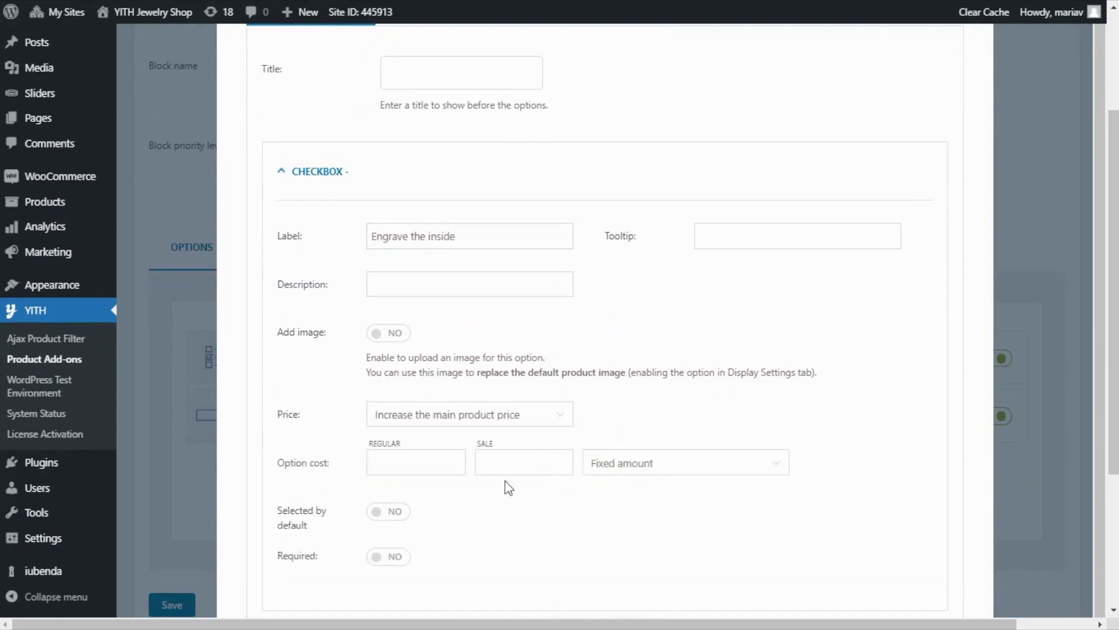
click(410, 458)
text(35)
scroll(506, 500, down, 1)
scroll(723, 487, down, 3)
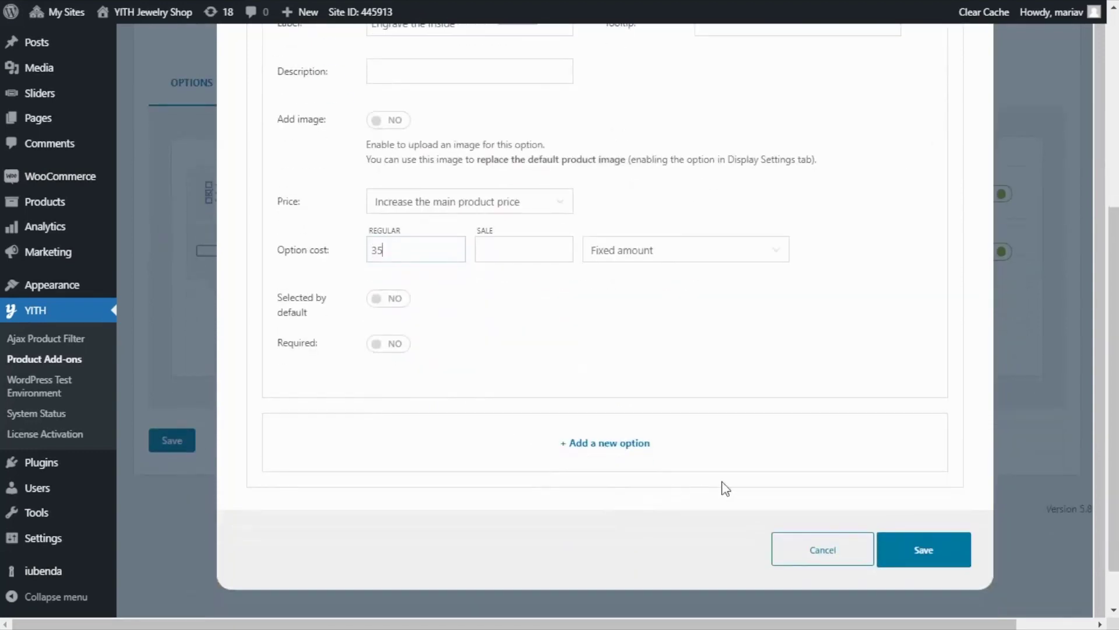
click(911, 561)
scroll(912, 562, down, 2)
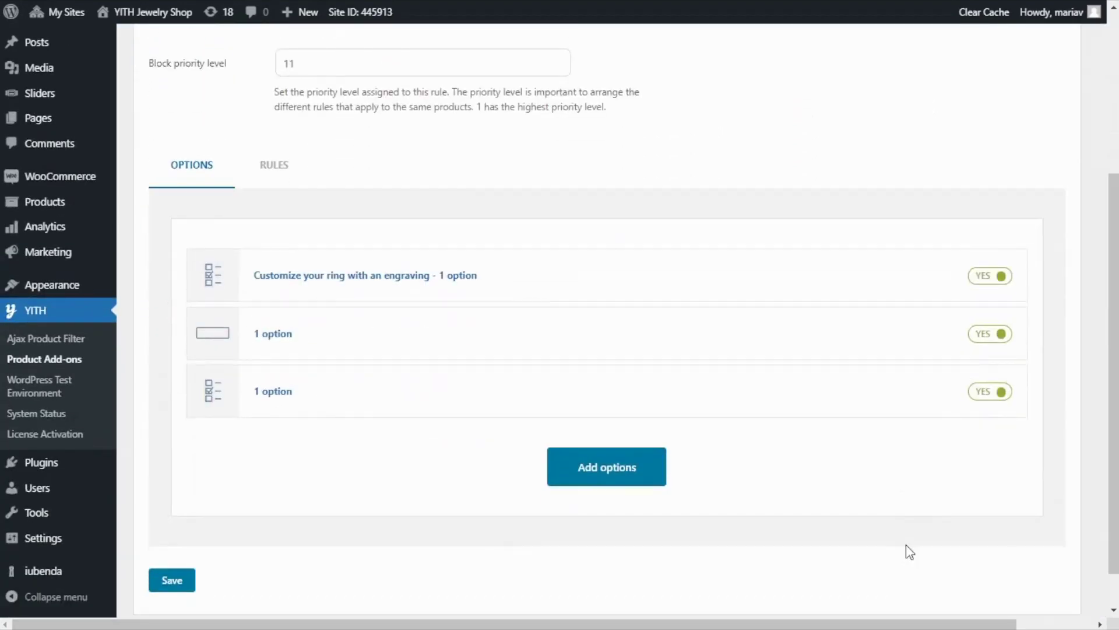
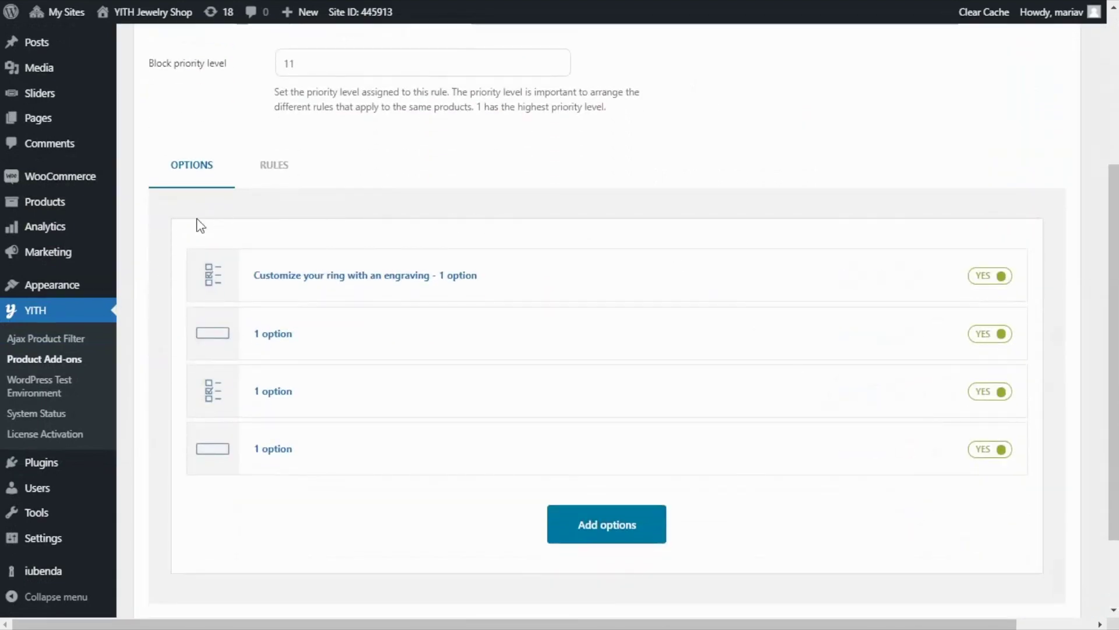
mouse_move(528, 285)
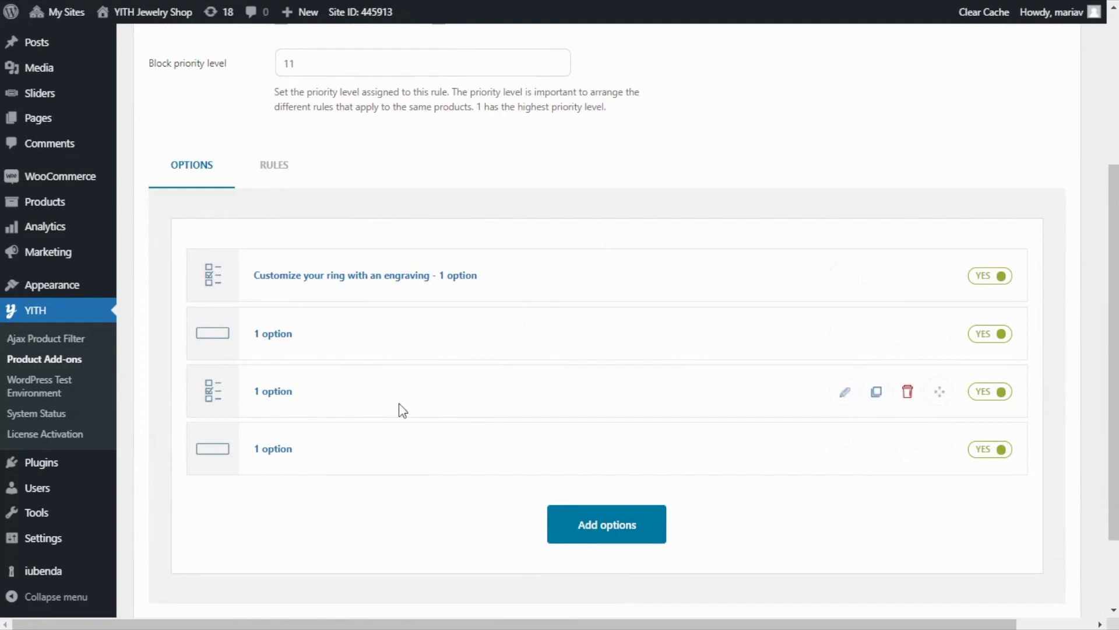
mouse_move(350, 354)
mouse_move(337, 459)
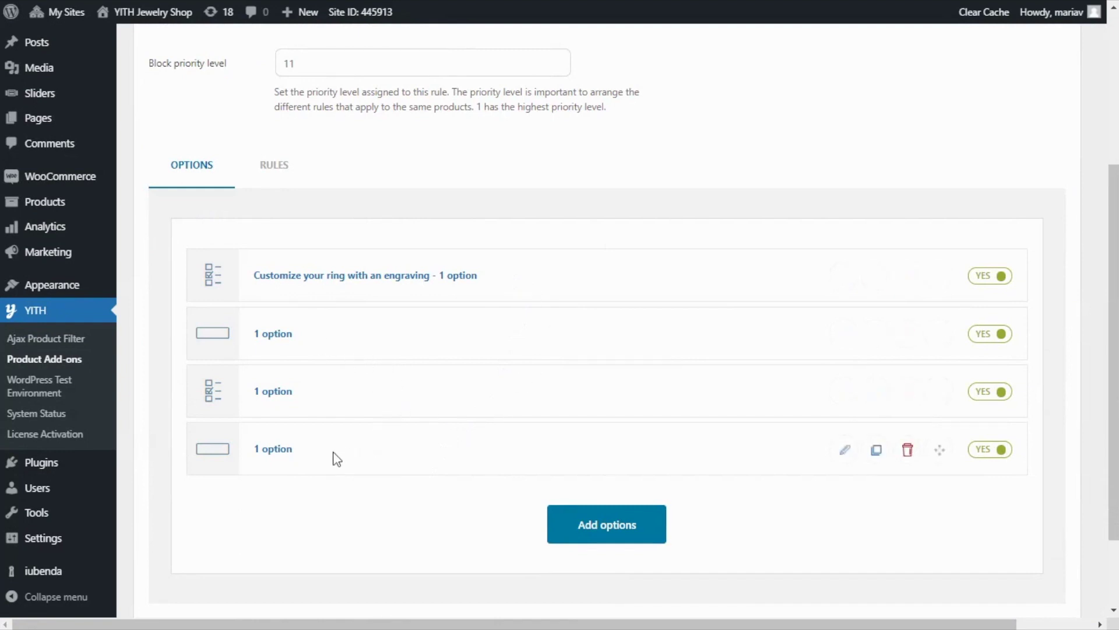
mouse_move(512, 400)
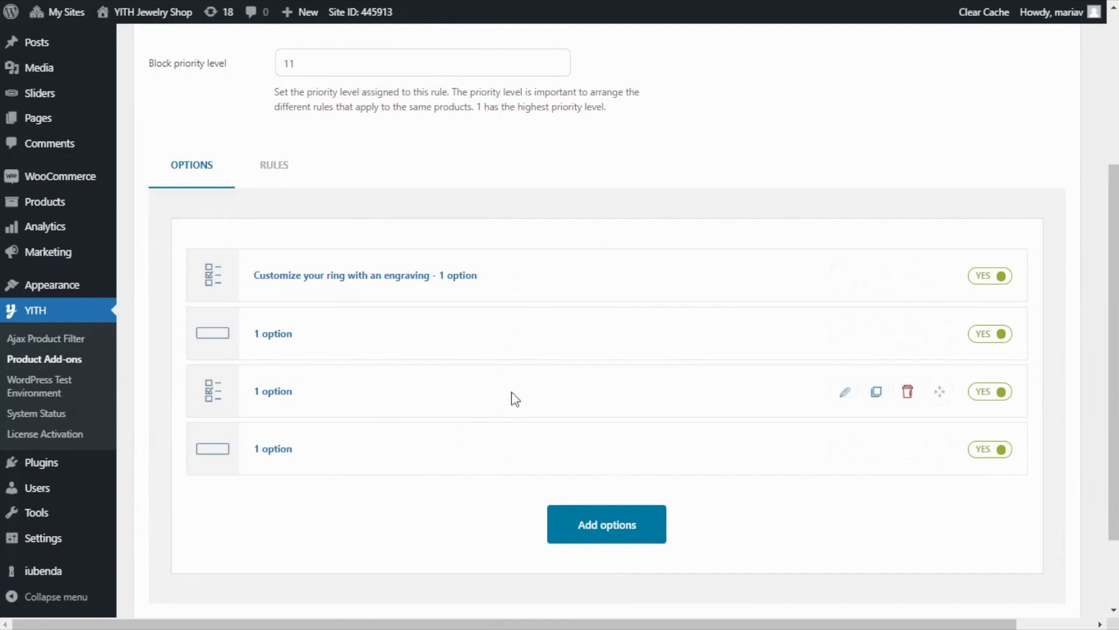
mouse_move(387, 327)
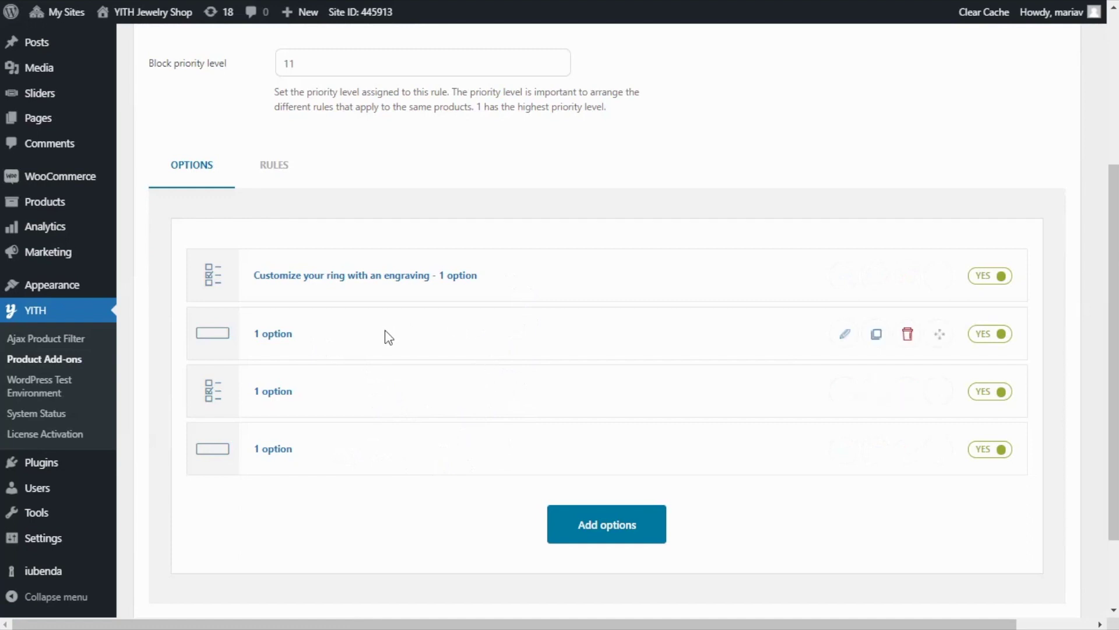
Step: Show the block only in specific products and categories, include the Custom white gold ring product, and save the block
click(280, 185)
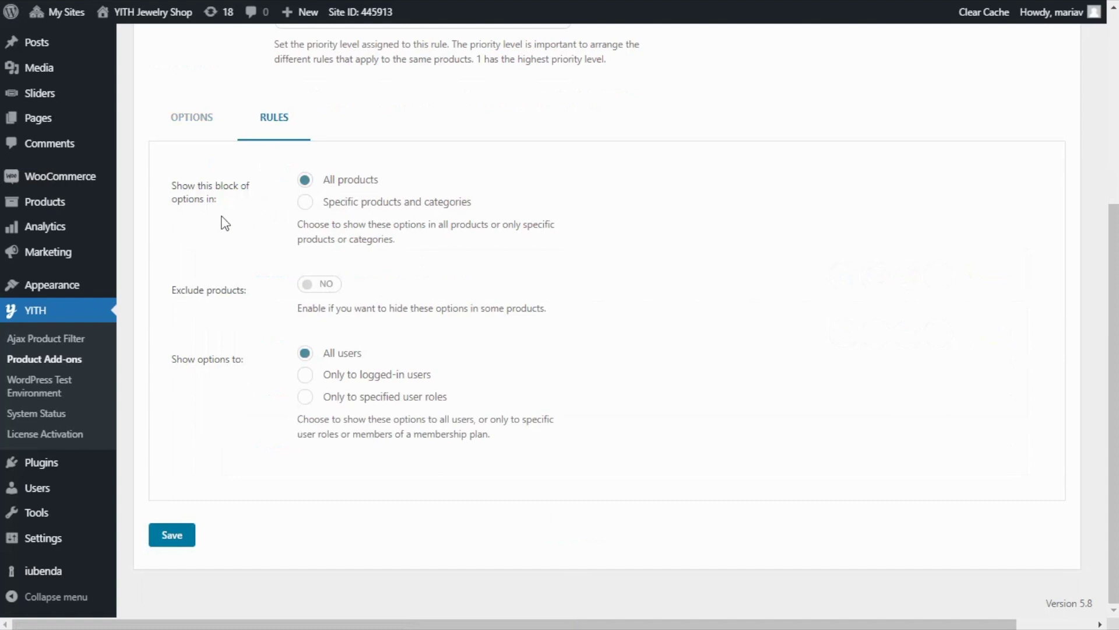
click(303, 204)
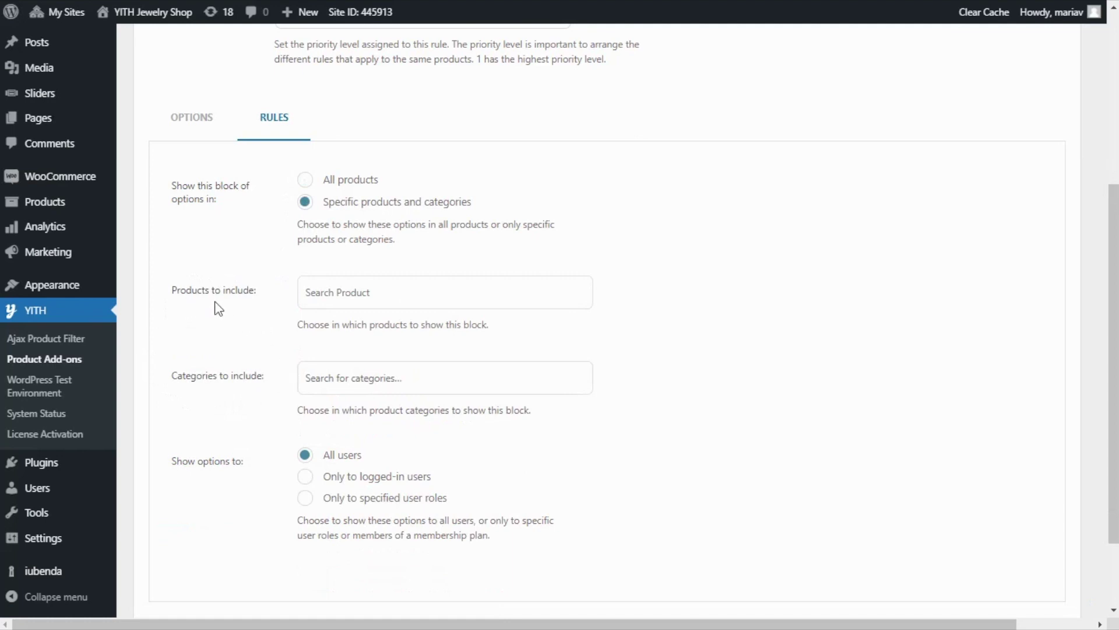
click(336, 295)
text(custom)
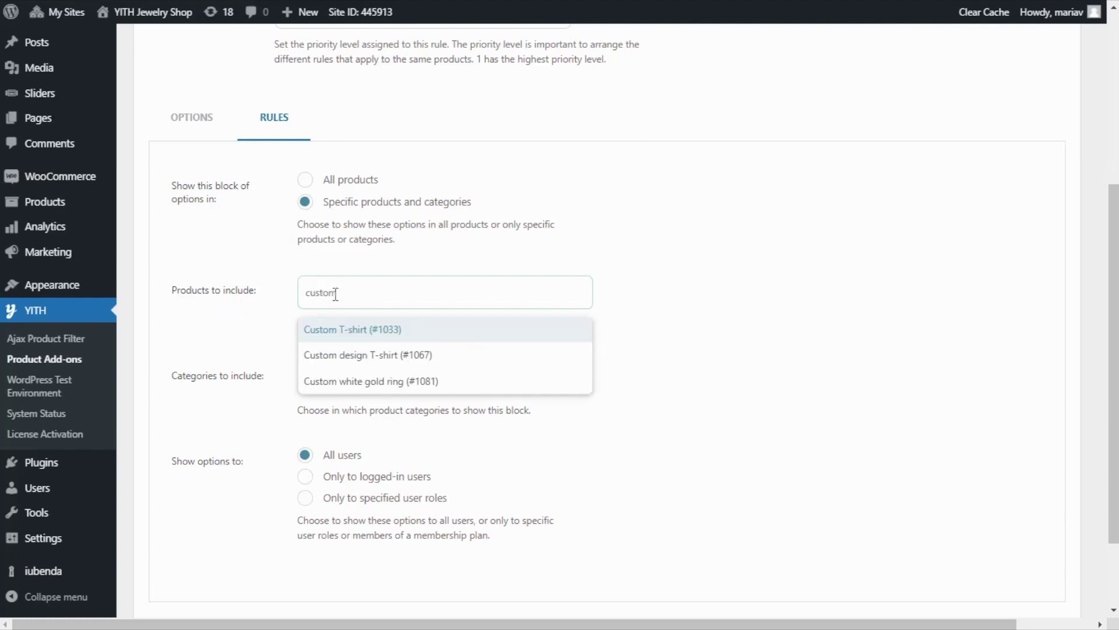
click(452, 382)
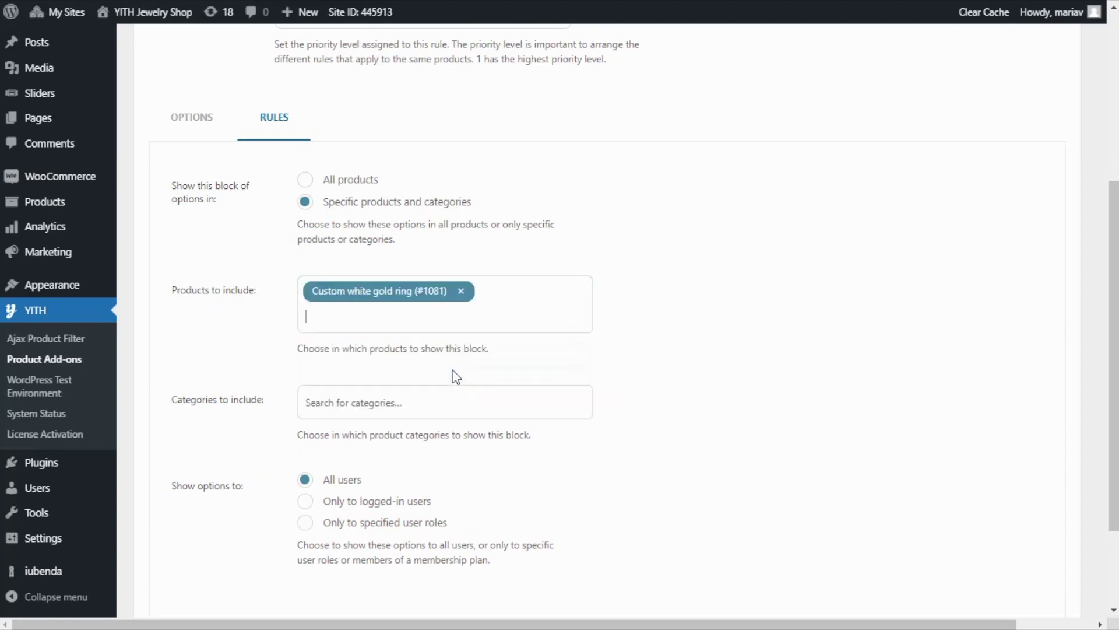
scroll(641, 373, down, 3)
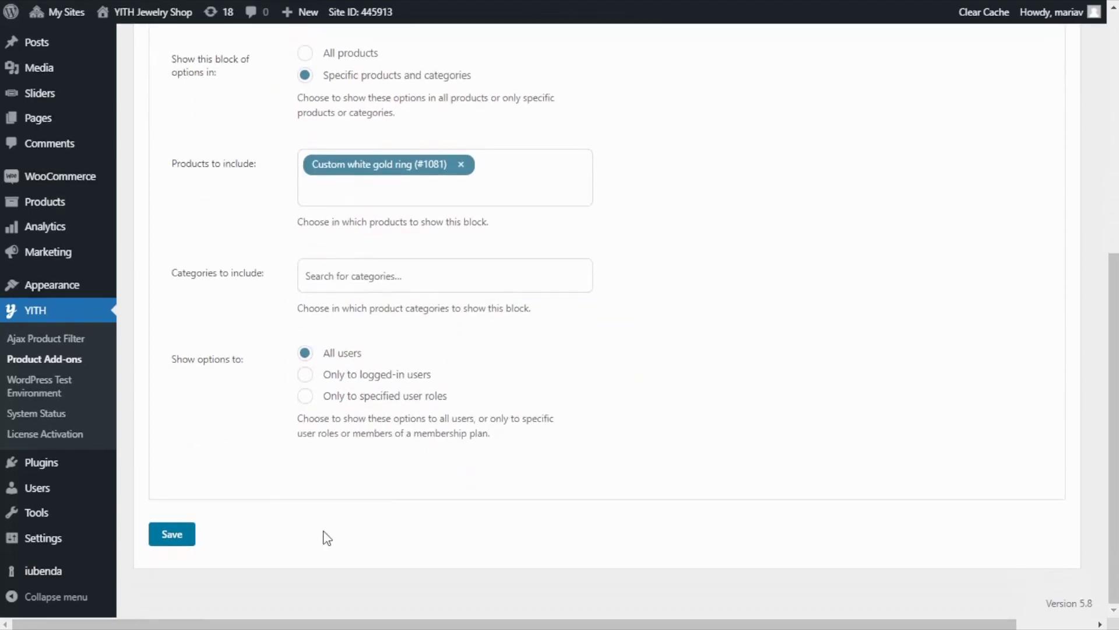
click(173, 535)
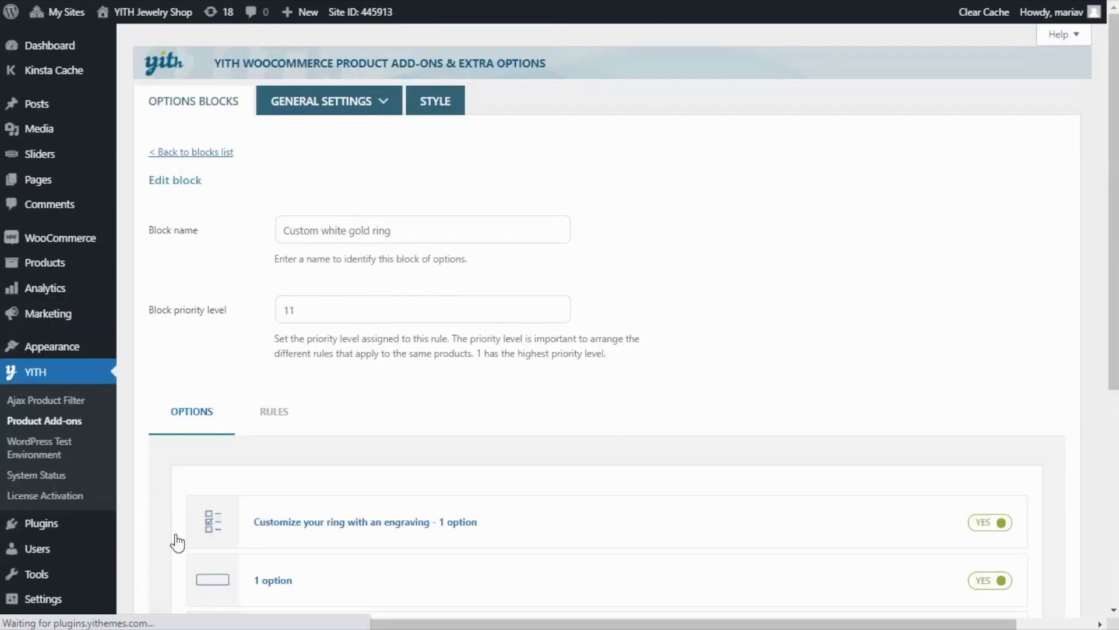
scroll(173, 533, down, 4)
scroll(174, 533, down, 2)
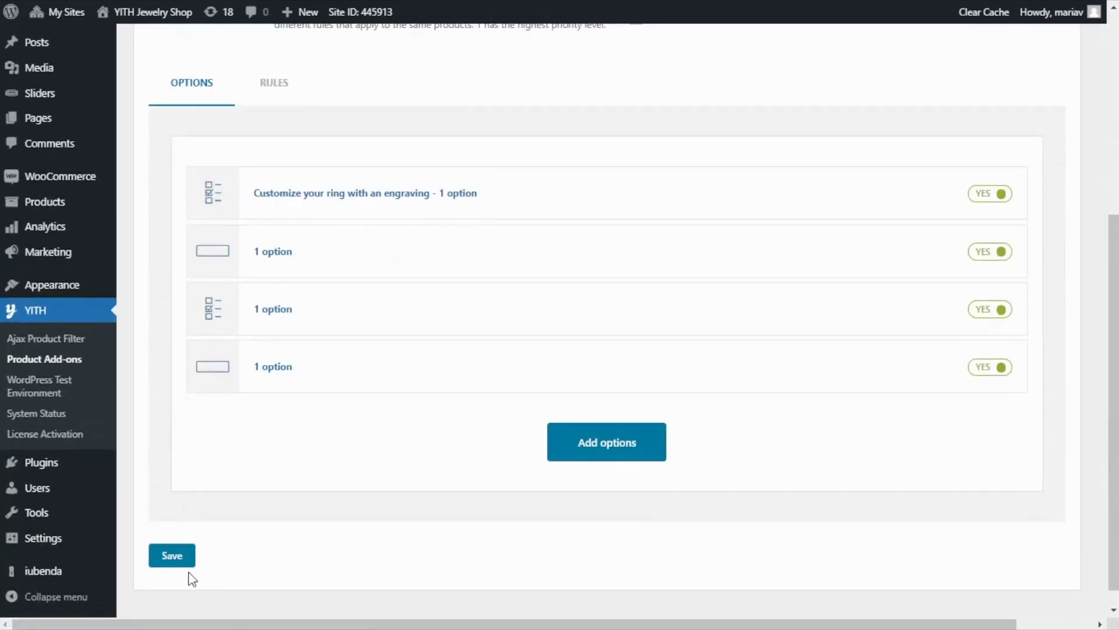
click(177, 562)
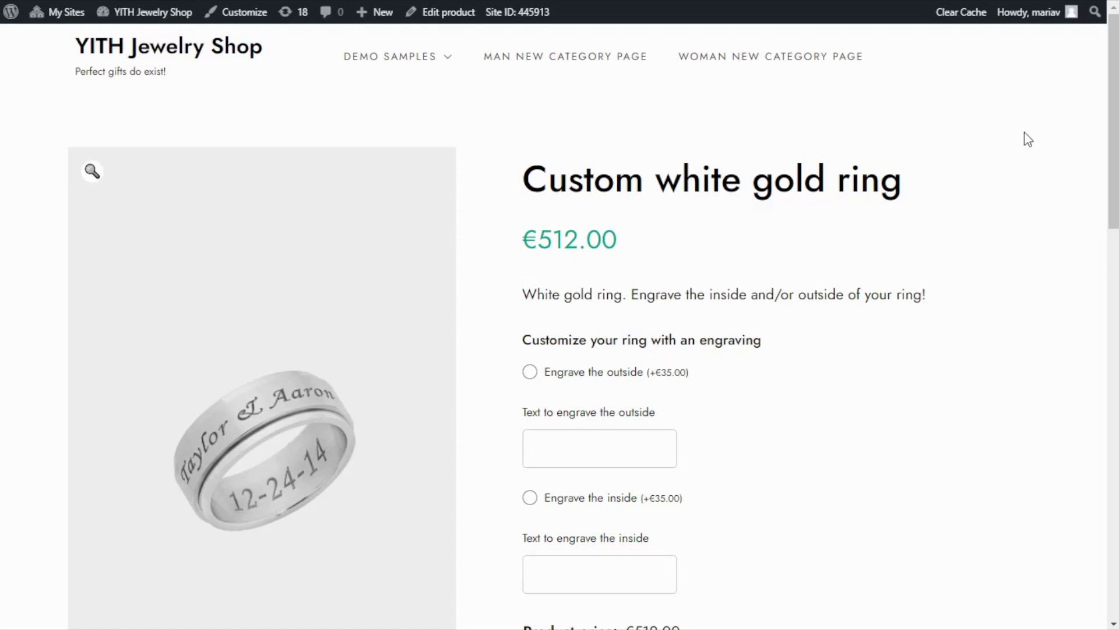
Step: On the shop's Custom white gold ring page, try out both the outside and inside engraving checkboxes
scroll(1028, 139, down, 2)
scroll(1029, 145, down, 2)
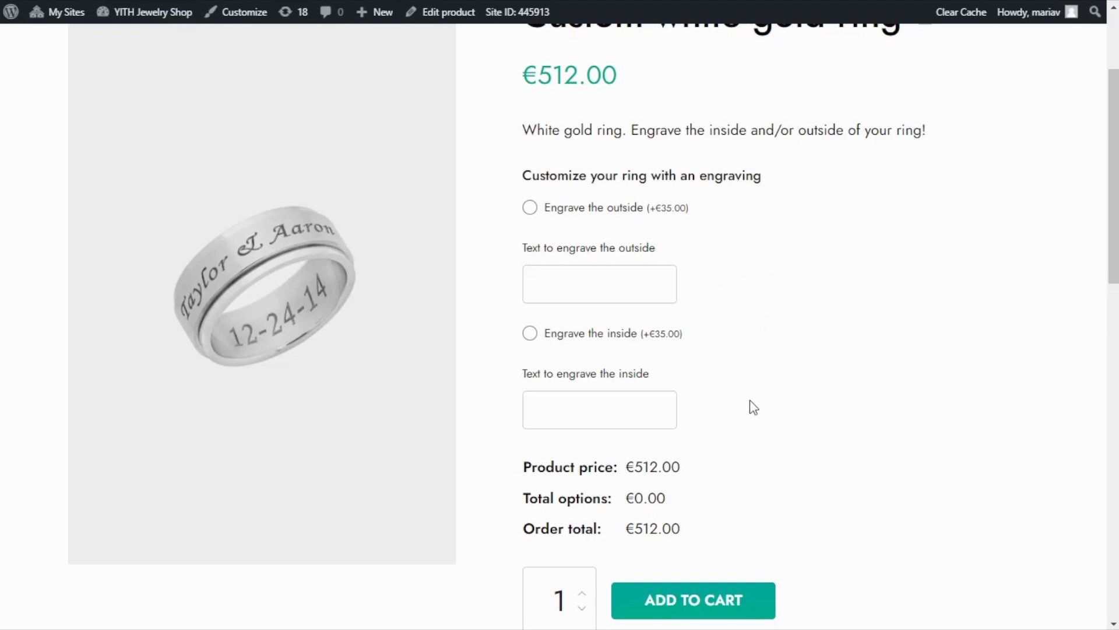
click(530, 209)
click(530, 334)
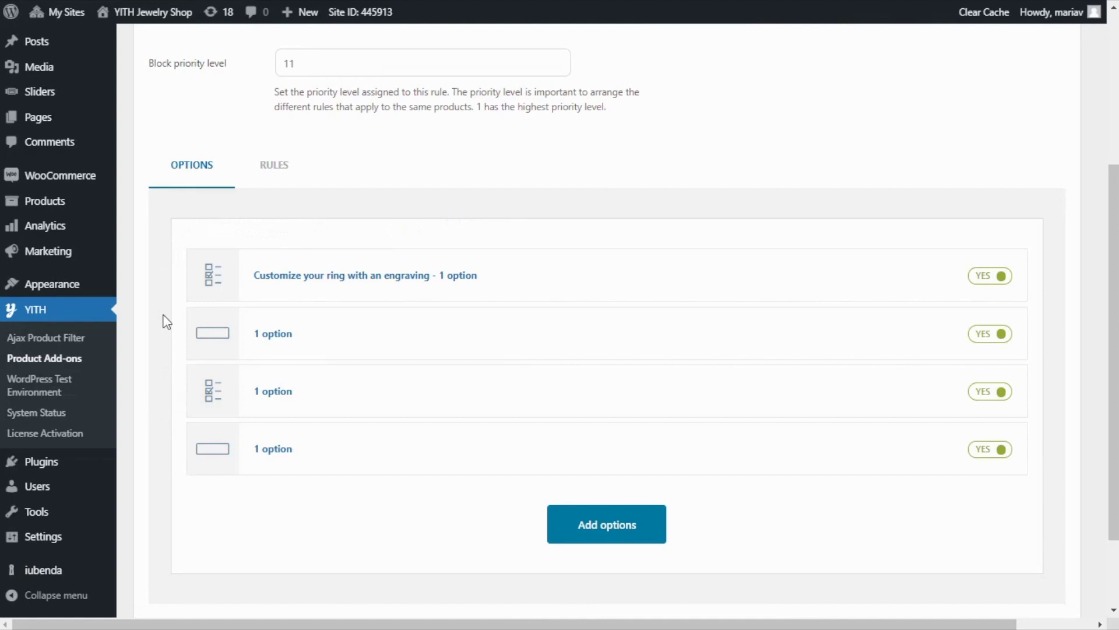
Step: Enable display conditions for the "Text to engrave the outside" field, using Show if All of these rules match
mouse_move(342, 338)
click(849, 342)
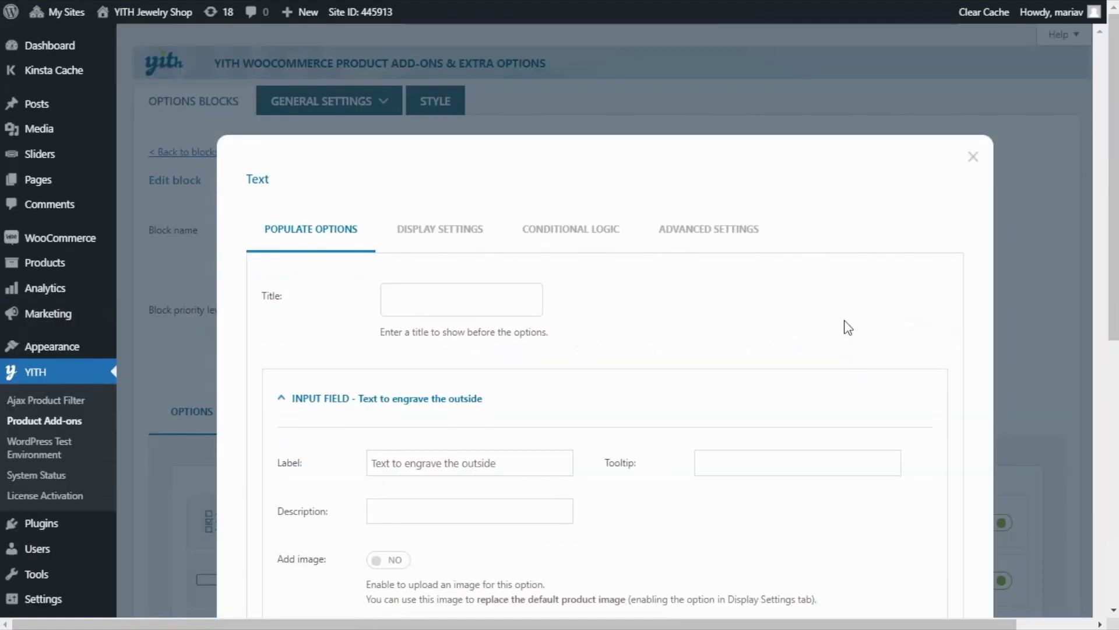
click(573, 248)
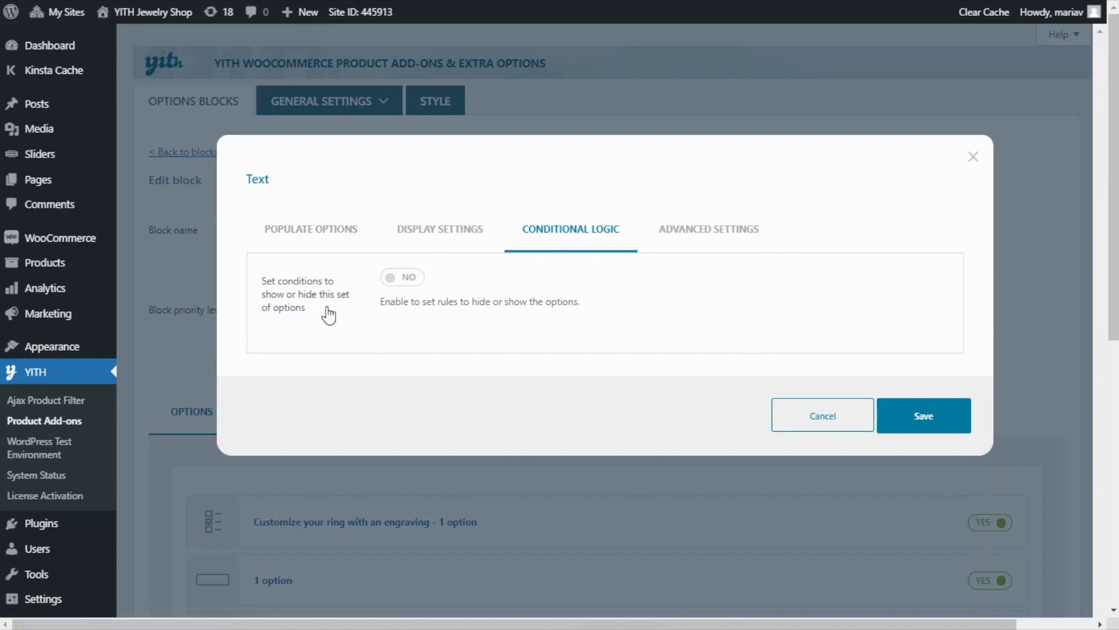
click(415, 280)
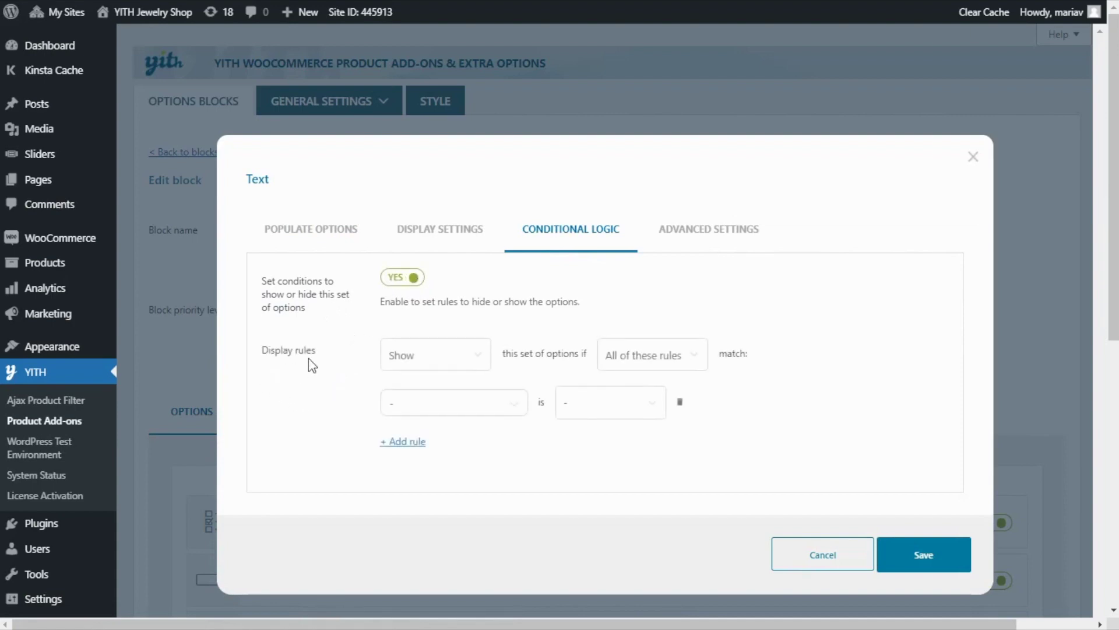
click(479, 362)
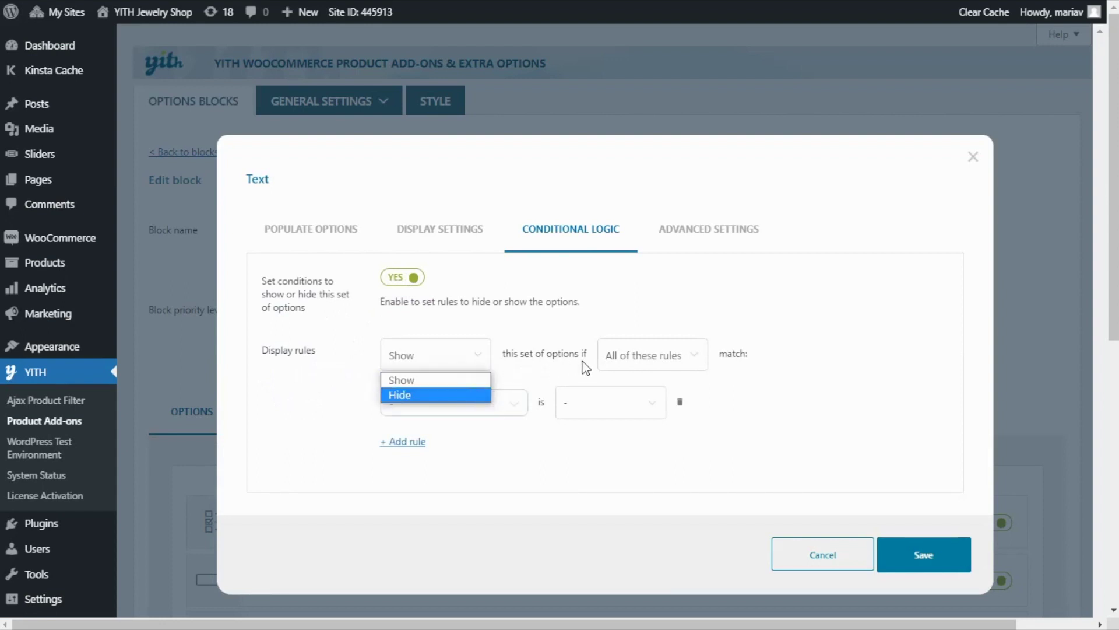
click(693, 362)
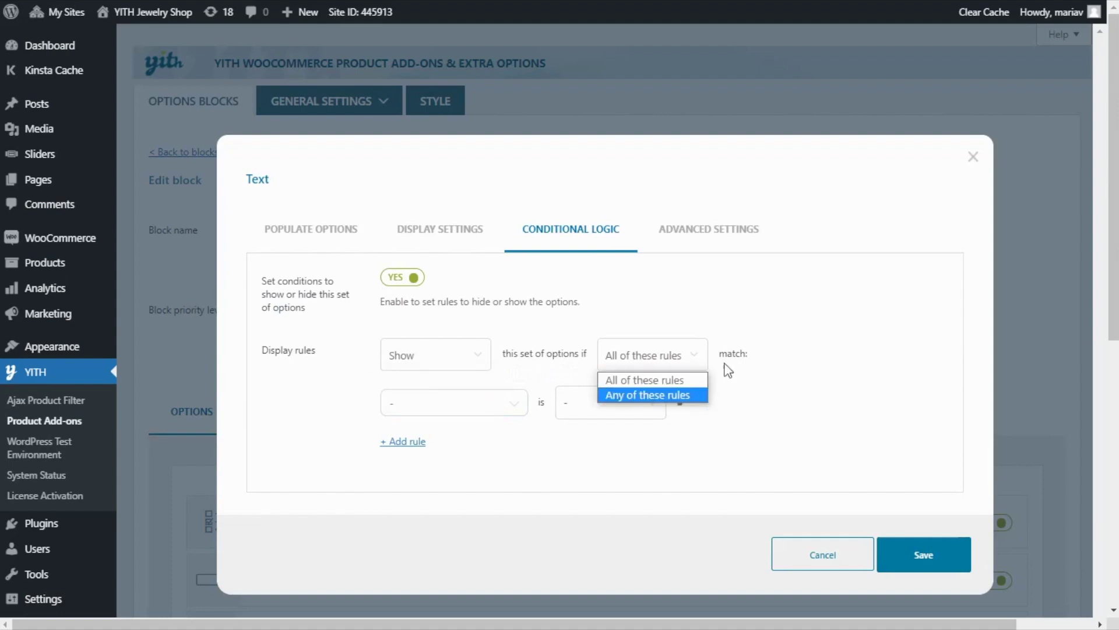
click(683, 369)
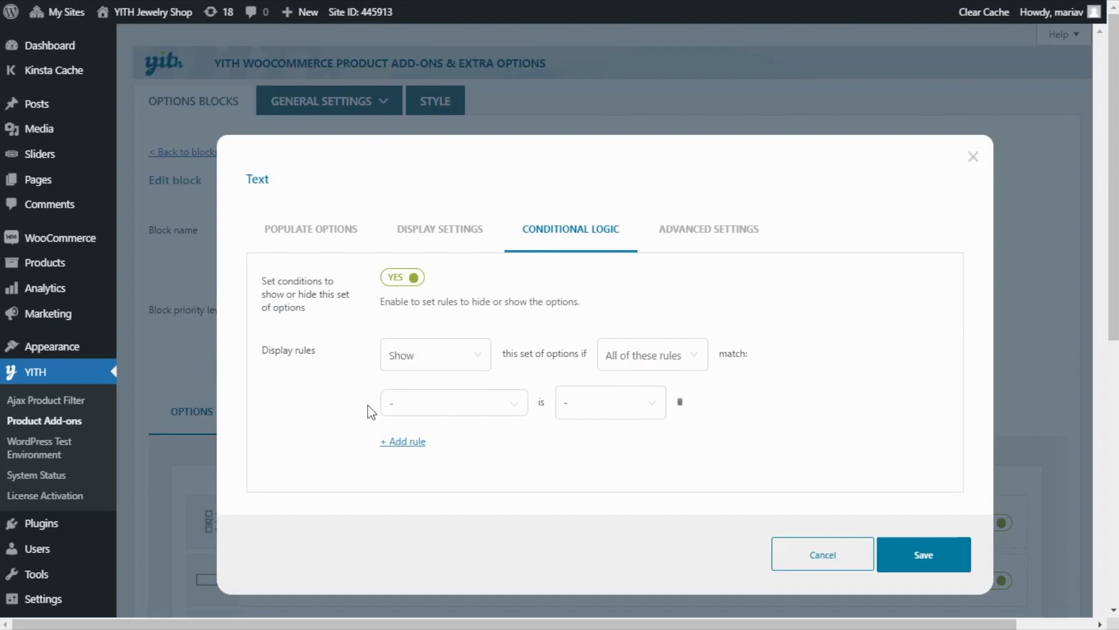
Step: Set the display rule to "Customize your ring with an engraving - Engrave the outside" is Selected, and save the text option
click(406, 405)
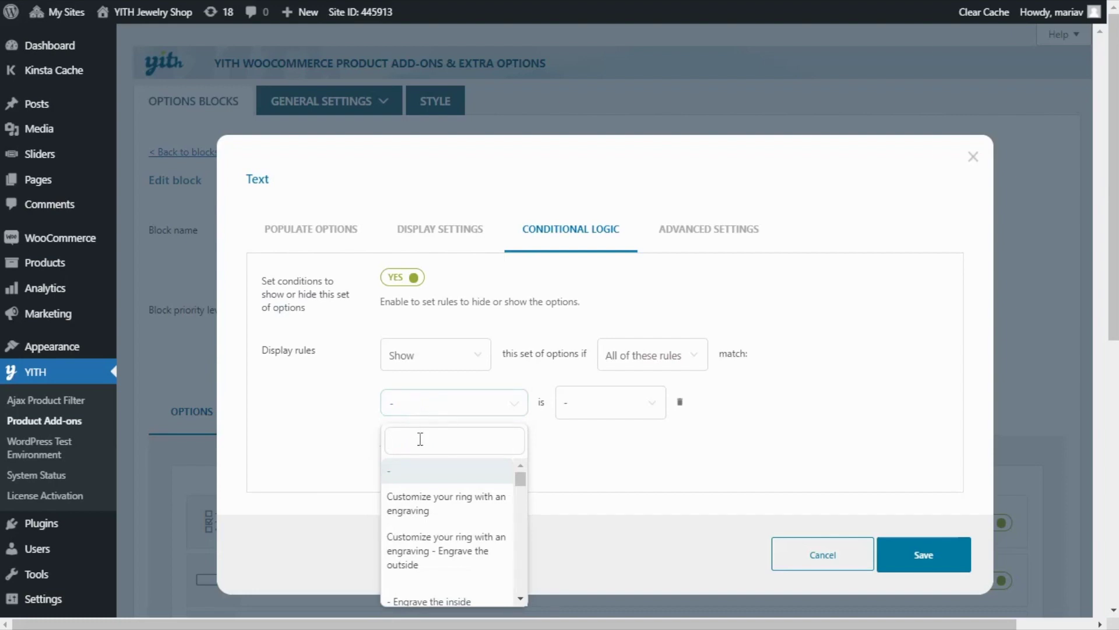
text(outside)
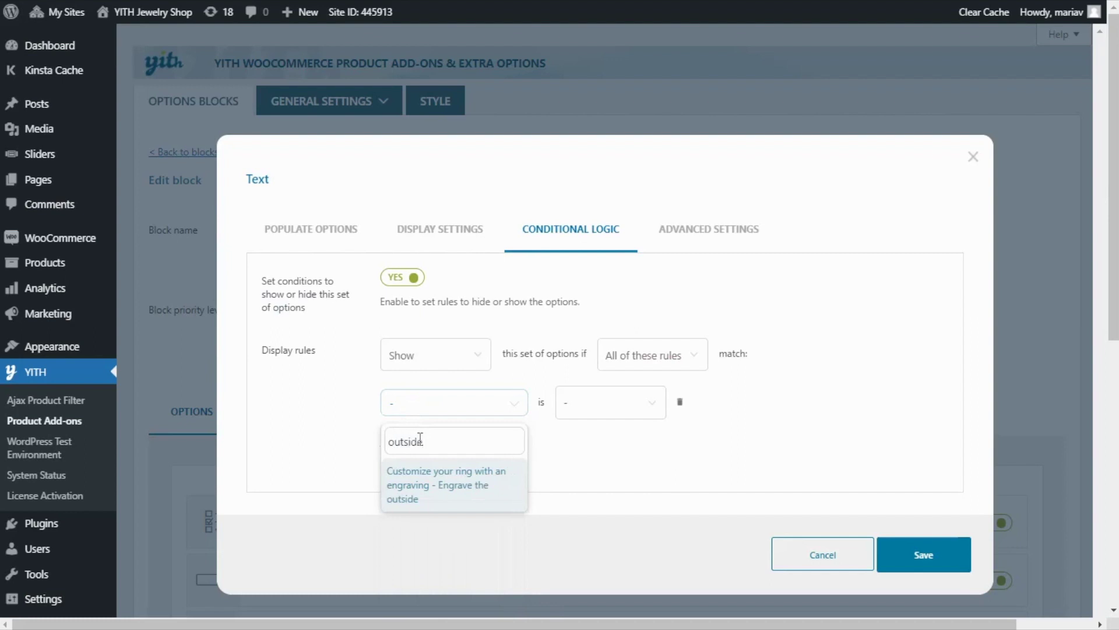
click(450, 489)
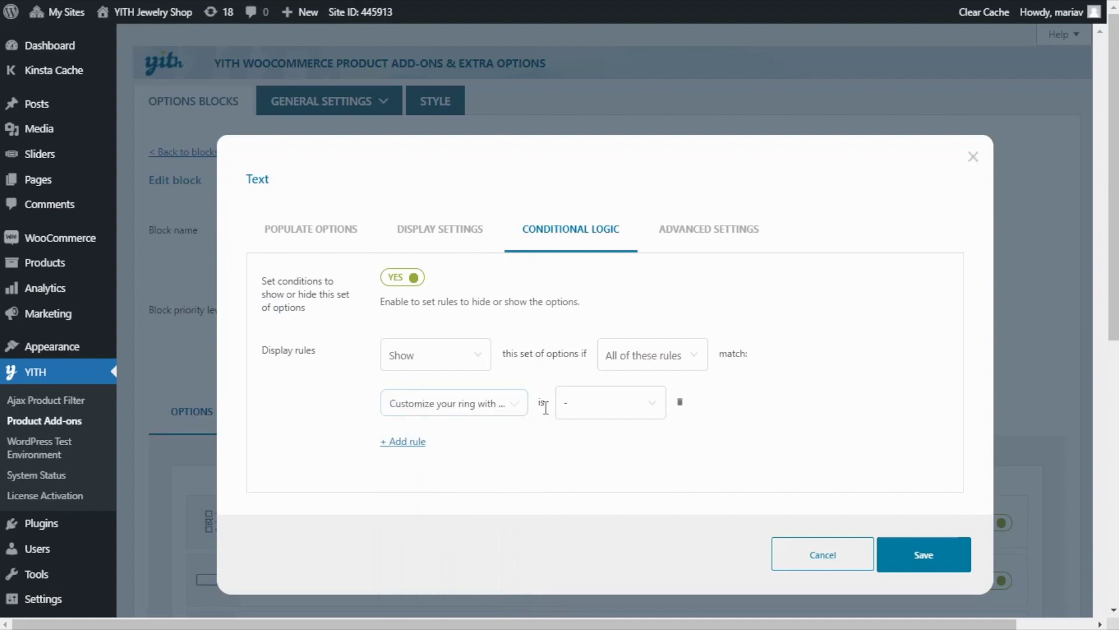
click(625, 411)
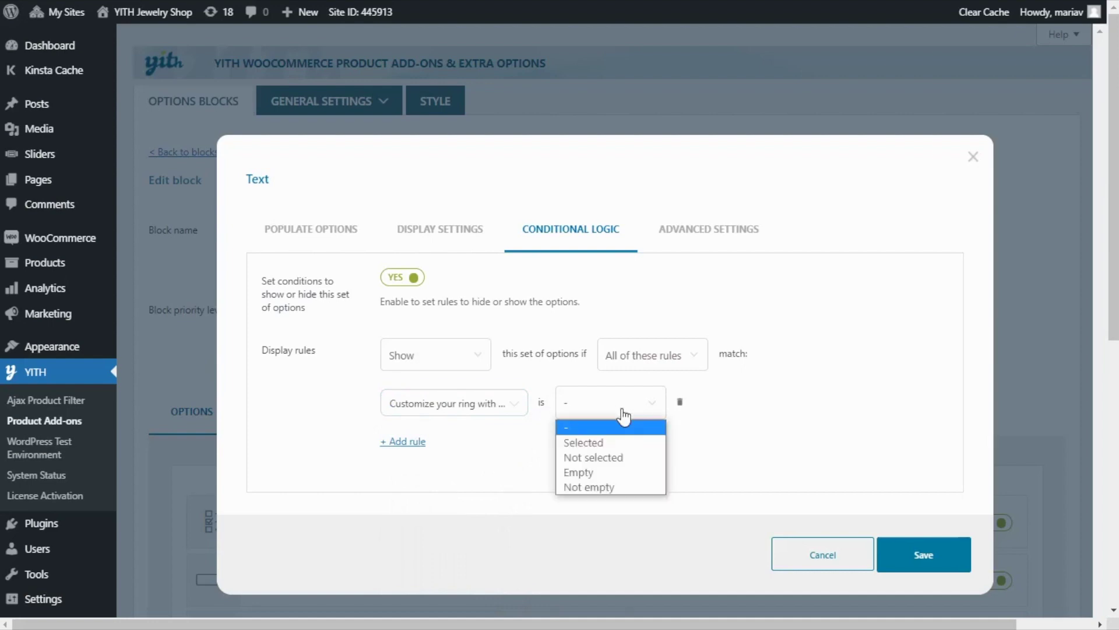
click(652, 443)
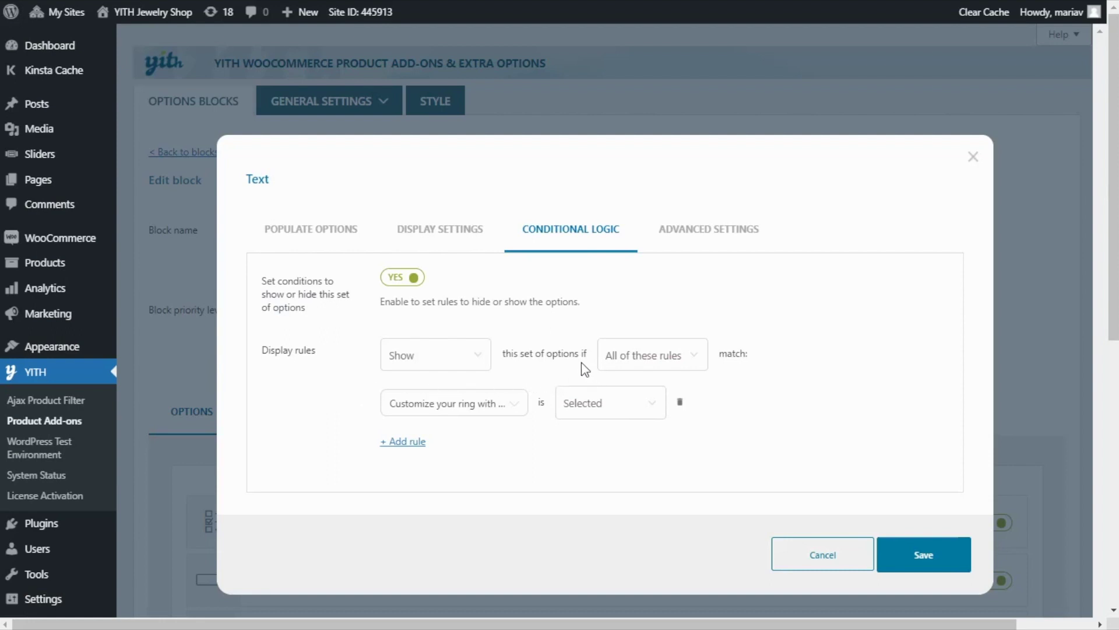
click(457, 415)
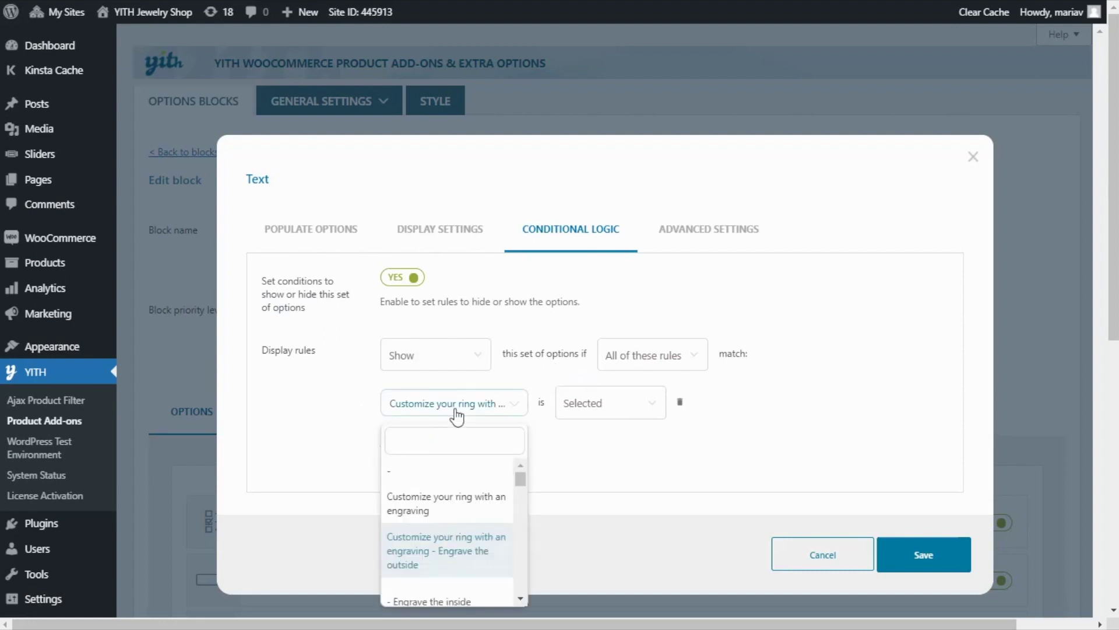
click(482, 554)
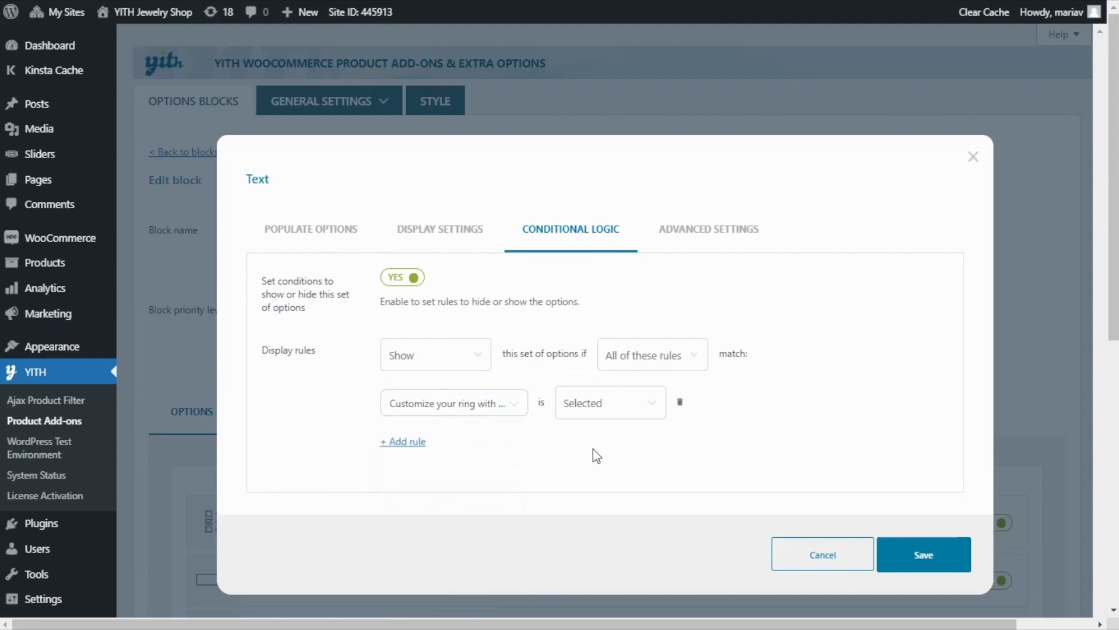
click(924, 557)
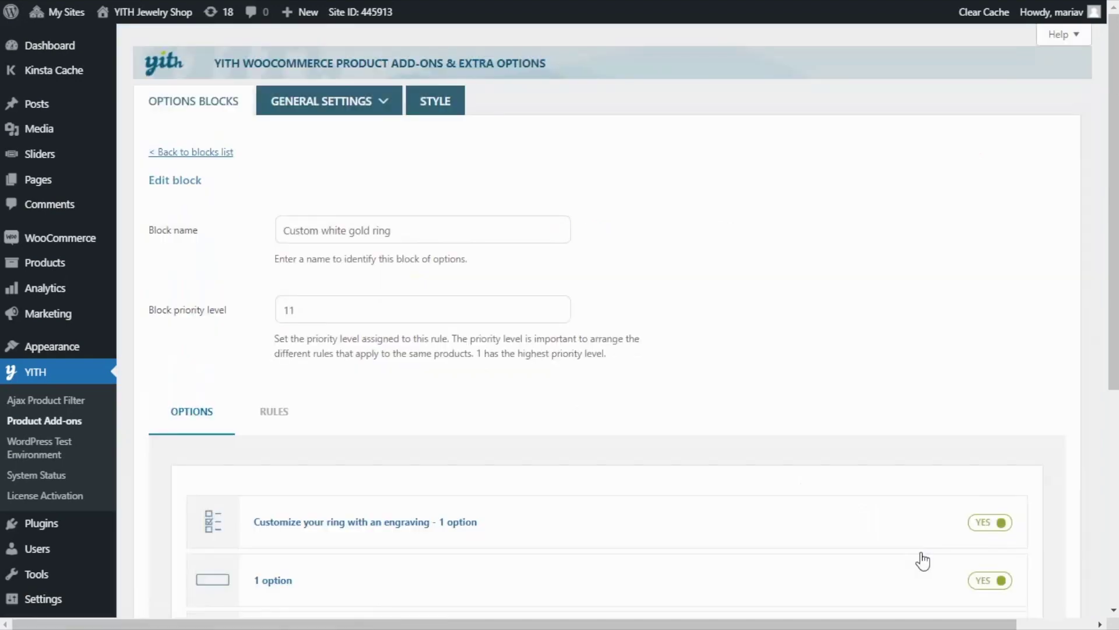
Step: Open the "Text to engrave the inside" option for editing and enable conditions to show or hide it
scroll(922, 560, down, 5)
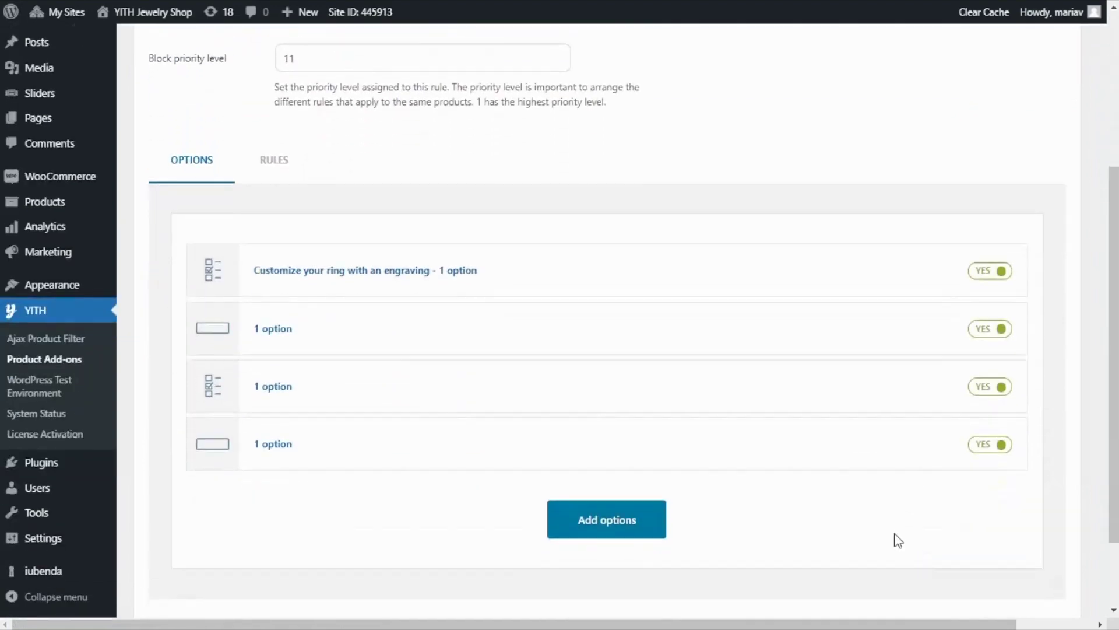
mouse_move(856, 378)
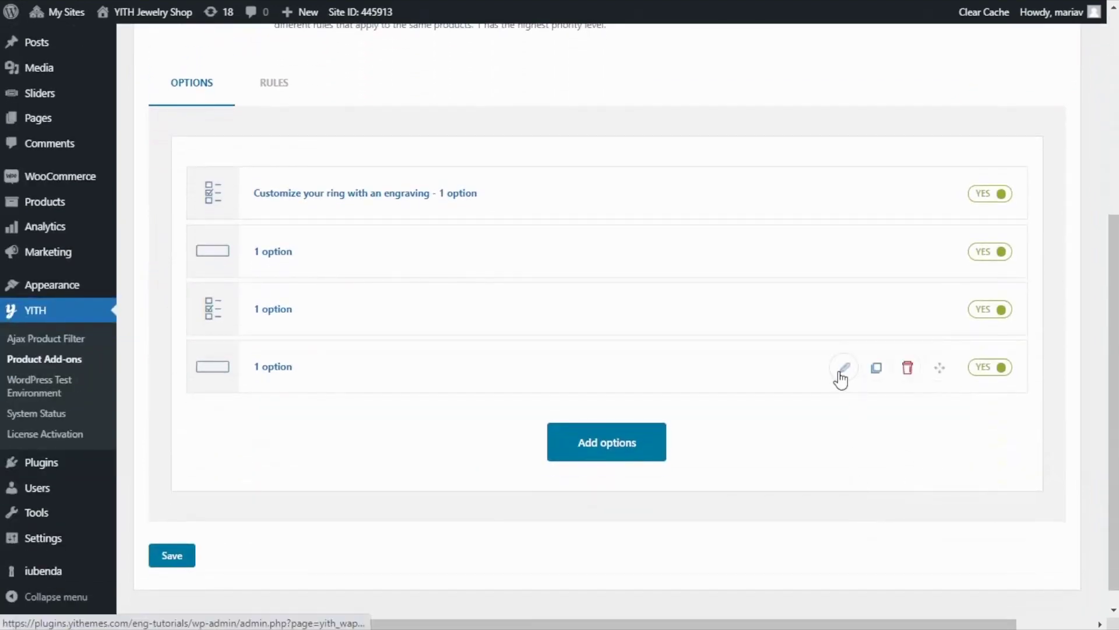
click(843, 369)
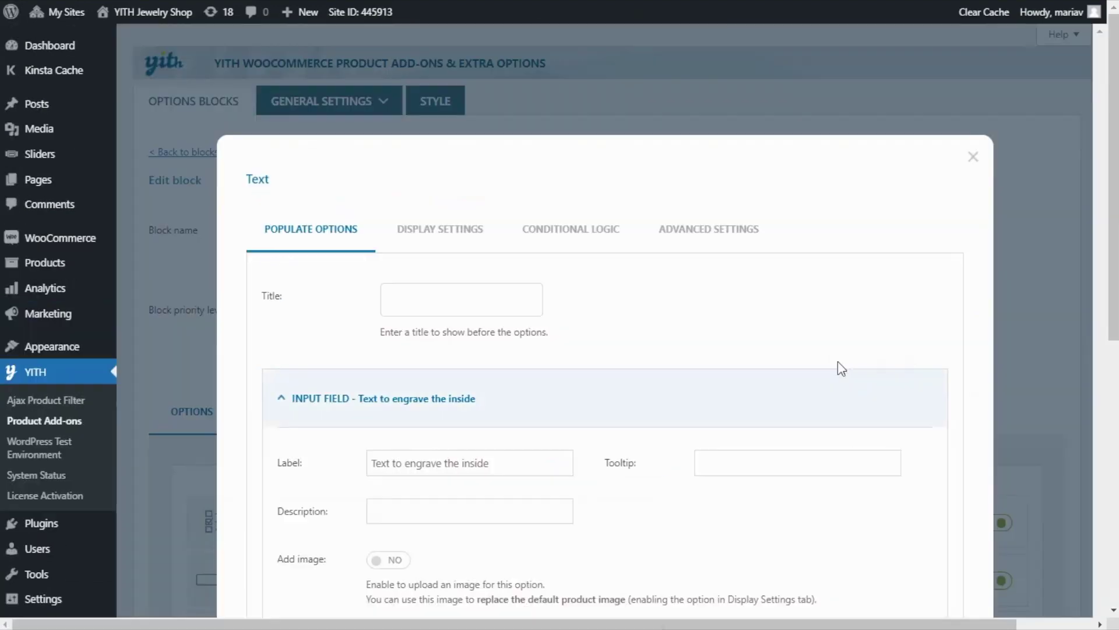
click(575, 246)
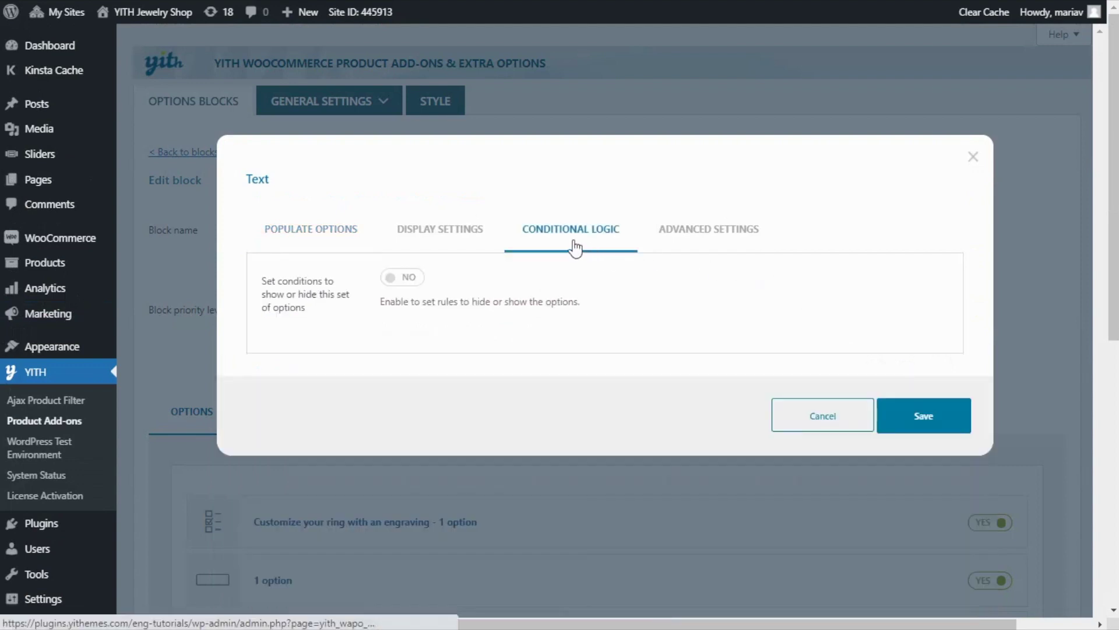
click(408, 279)
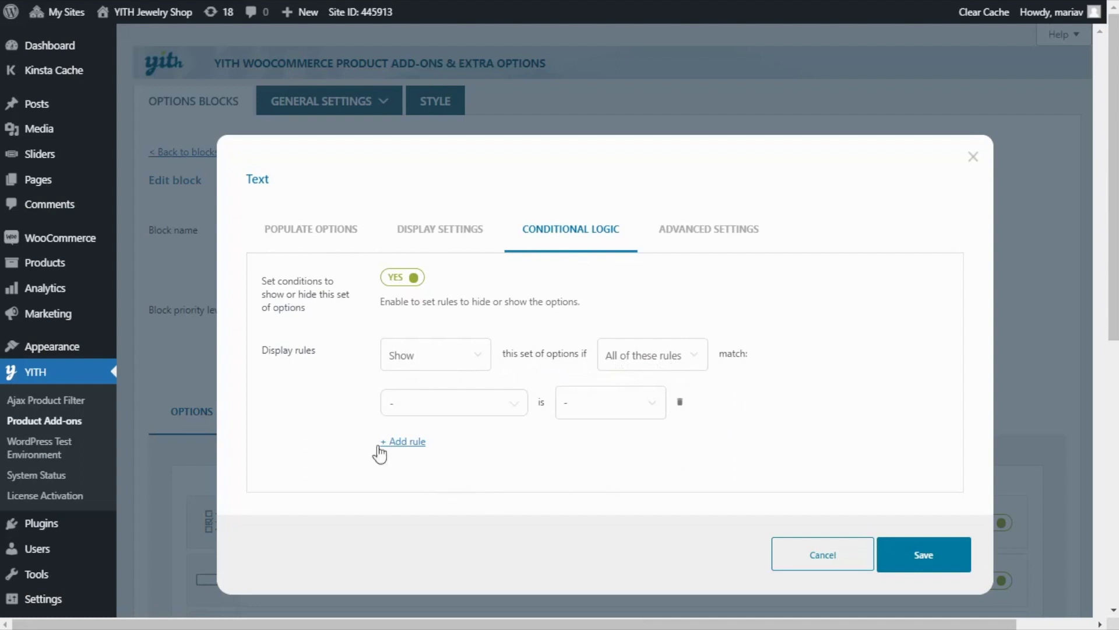
Step: Set the display rule to "Engrave the inside" is Selected, then save the text option and the block
click(435, 408)
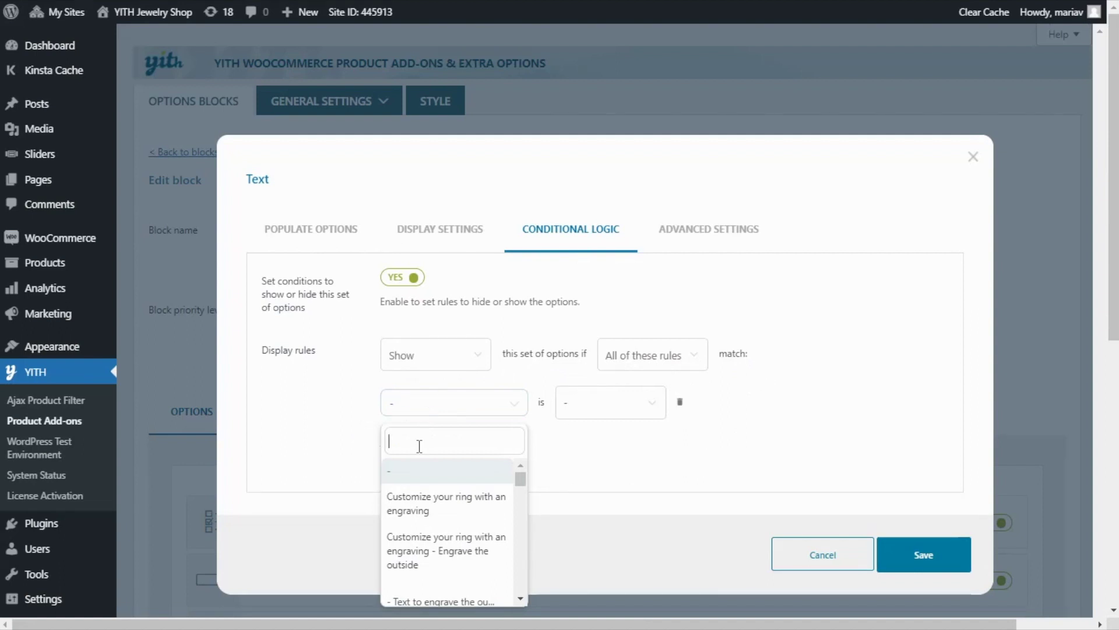
text(insi)
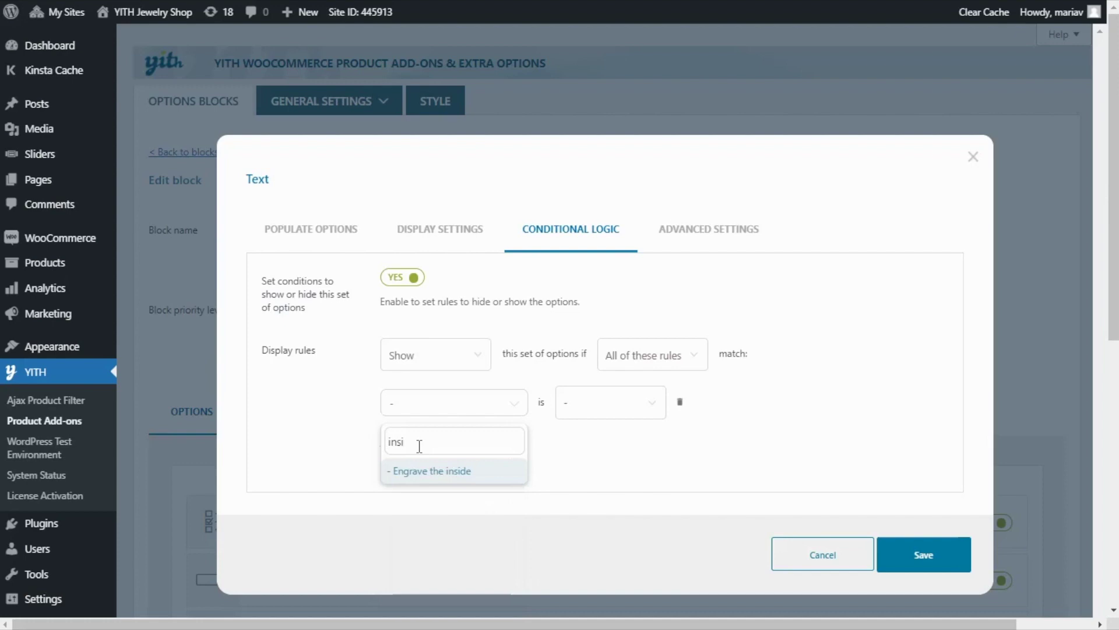
click(464, 477)
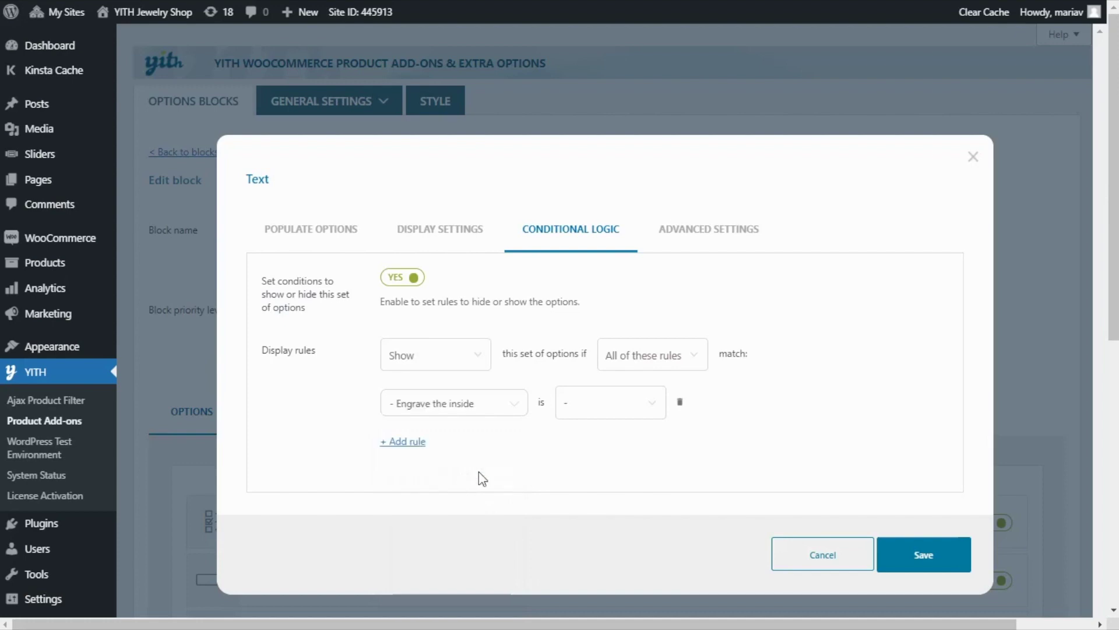
click(619, 413)
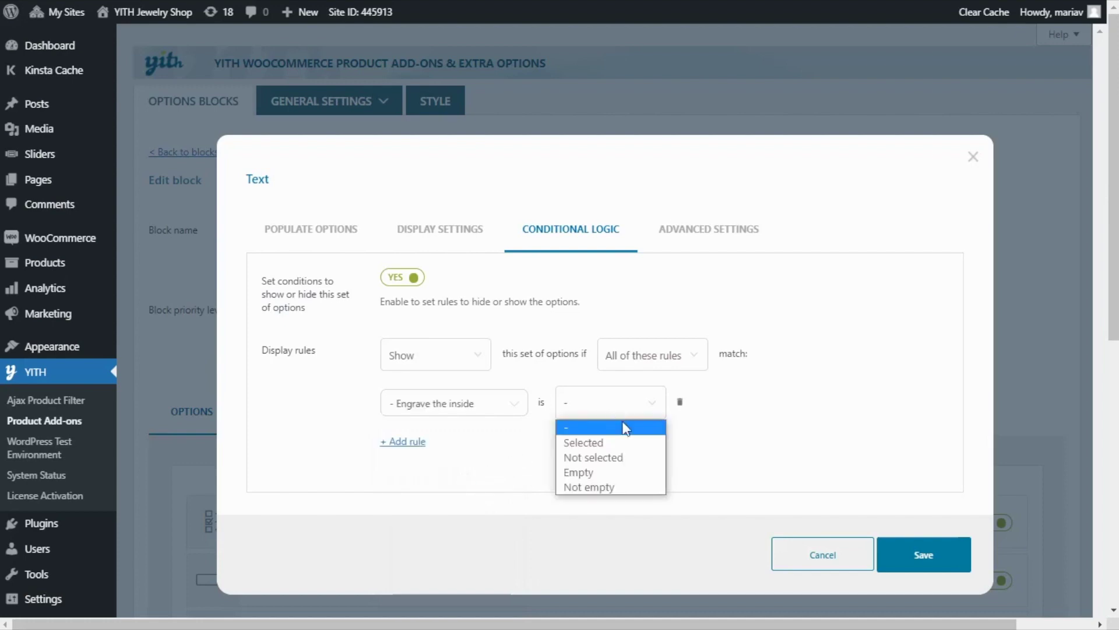
click(629, 444)
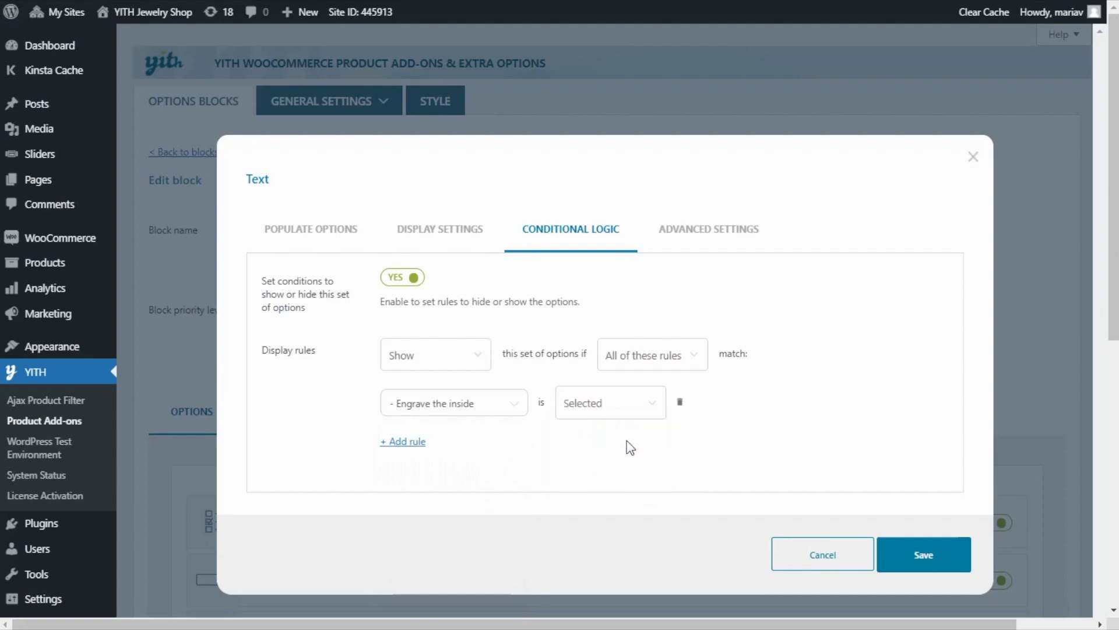
click(932, 558)
scroll(839, 496, down, 5)
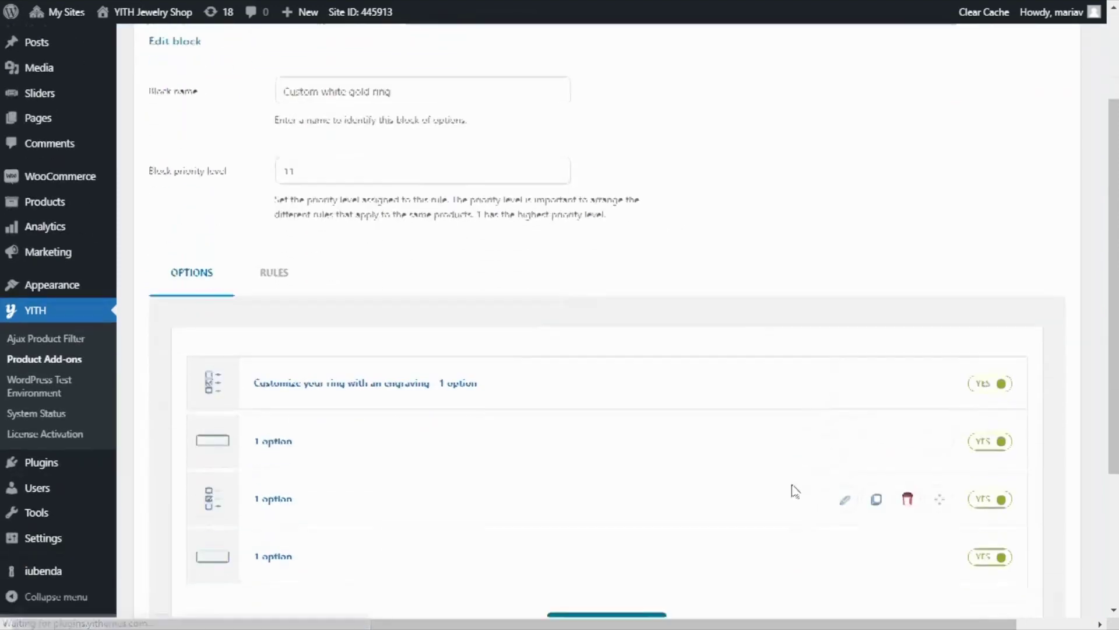
click(154, 560)
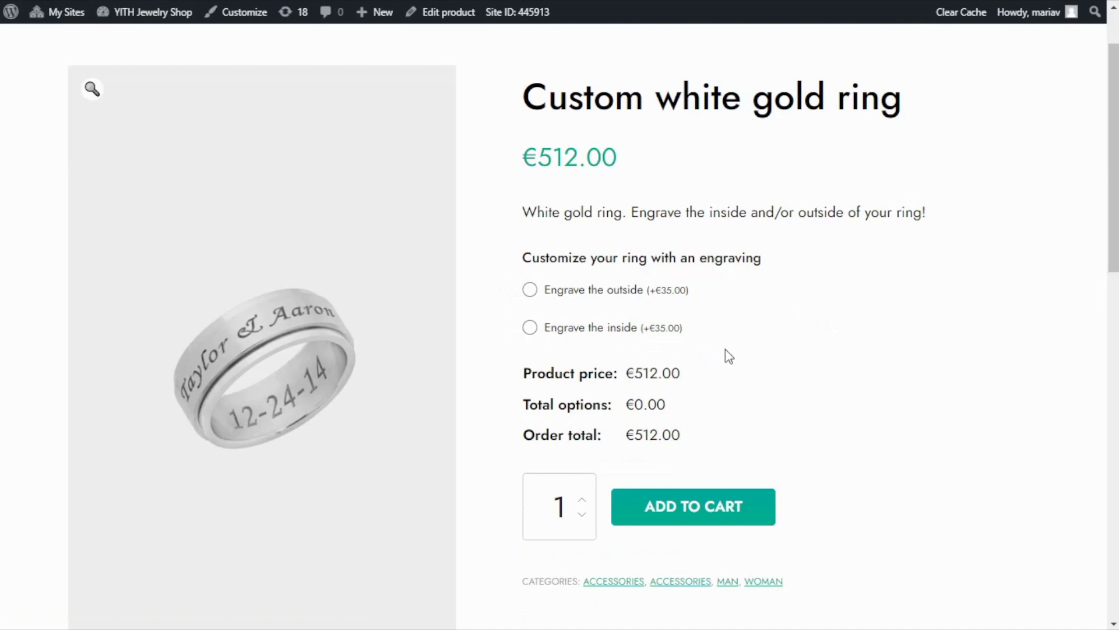
Step: On the shop's Custom white gold ring page, test the conditional text fields with each engraving checkbox alone and with both selected
click(528, 297)
click(531, 295)
click(531, 330)
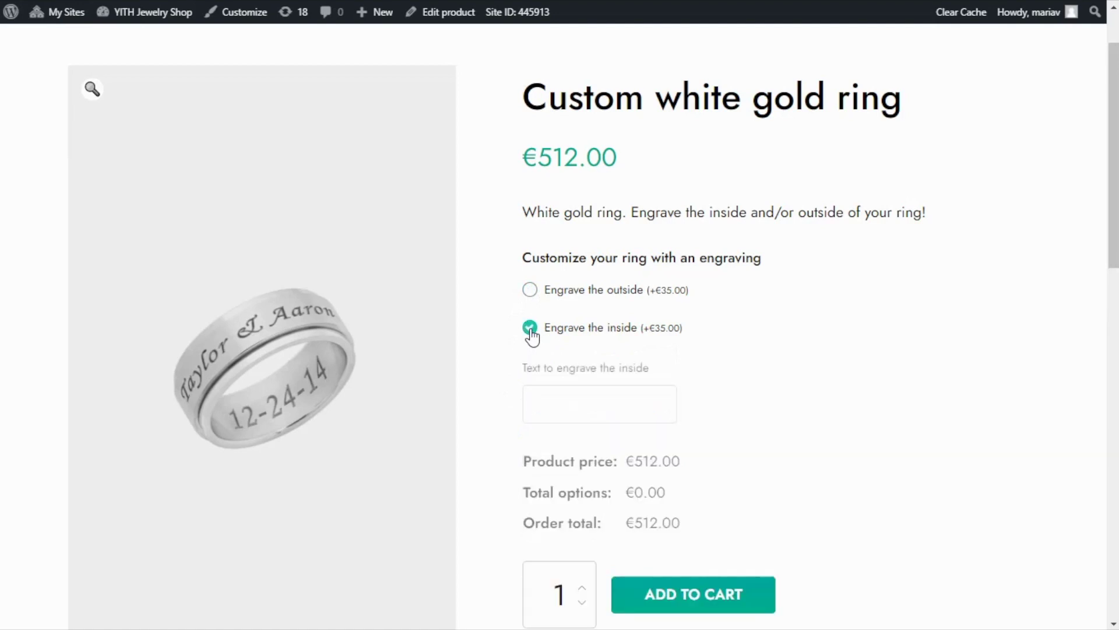
click(530, 296)
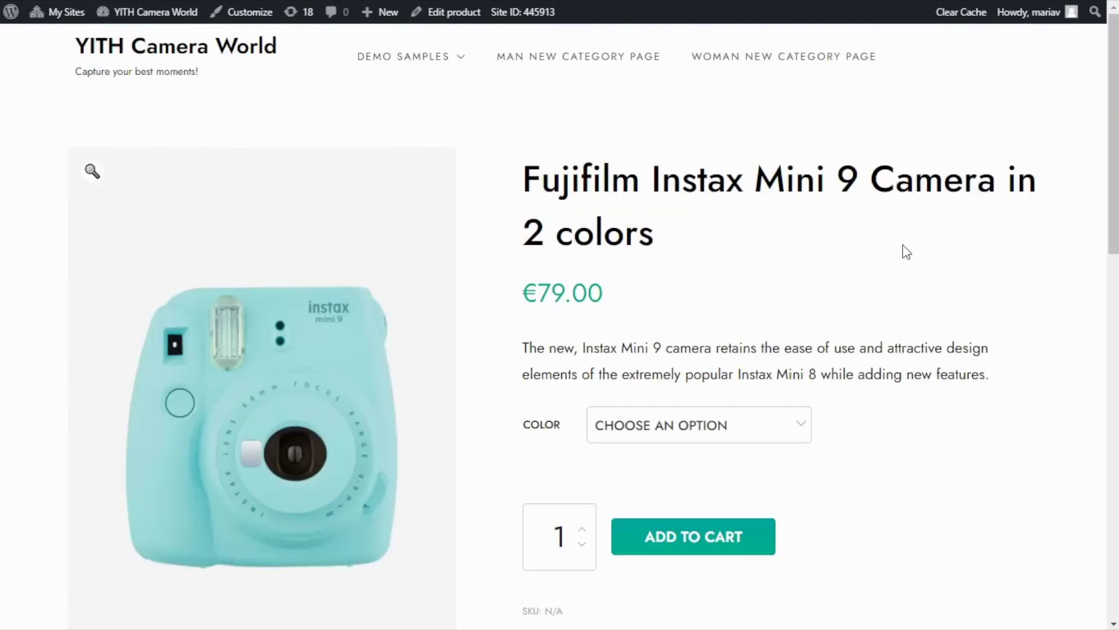
Step: On the Fujifilm Instax Mini 9 Camera in 2 colors product page, review the color variations and choose Pink
scroll(904, 252, down, 1)
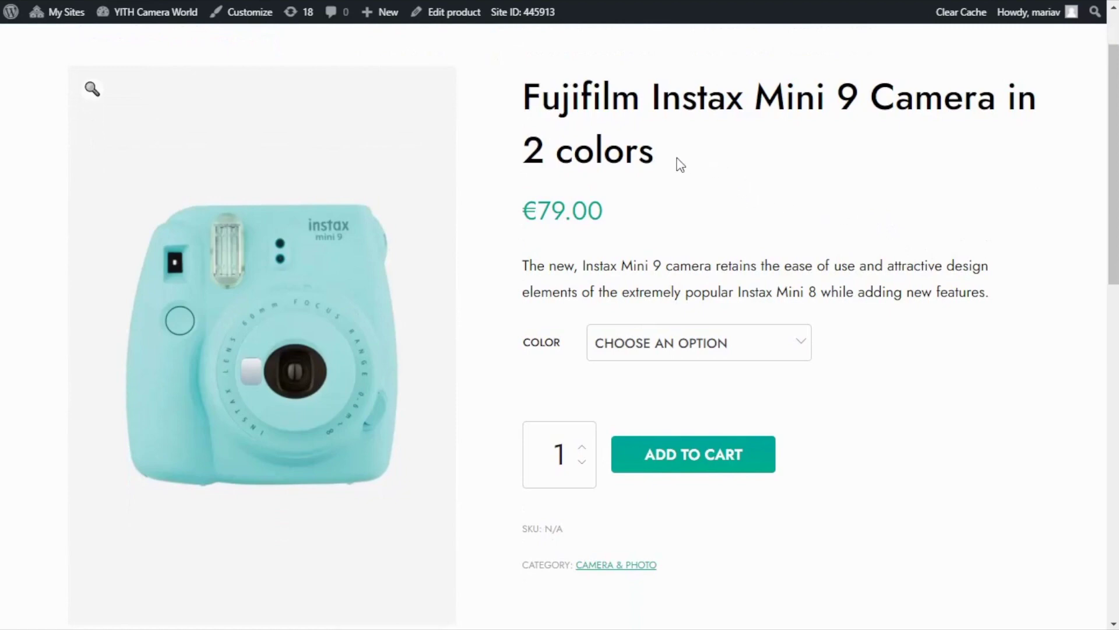
click(768, 354)
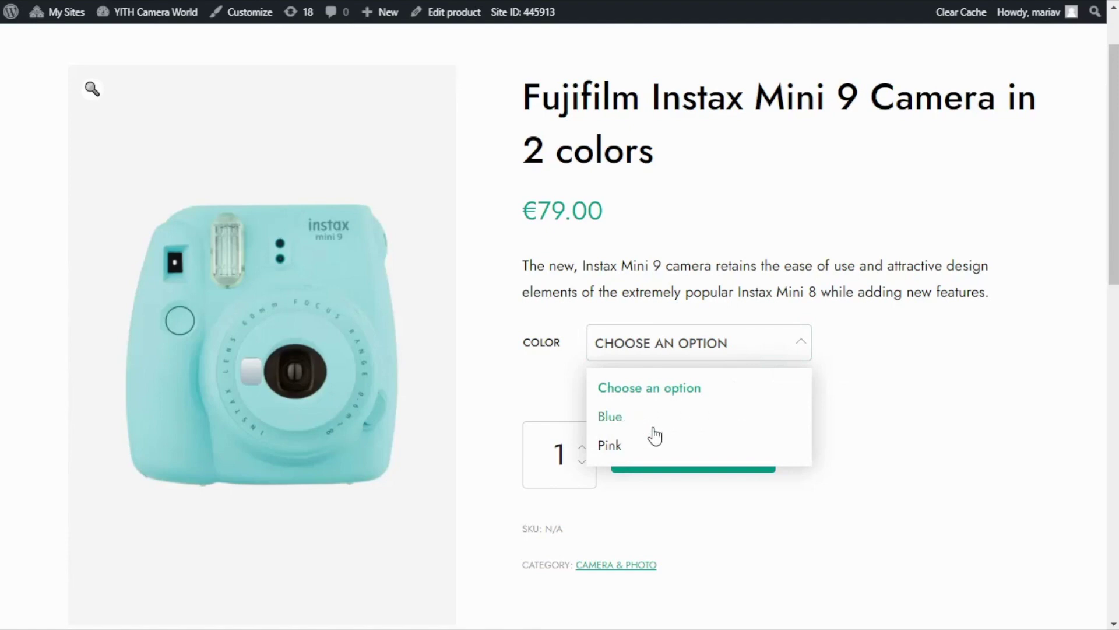
click(610, 446)
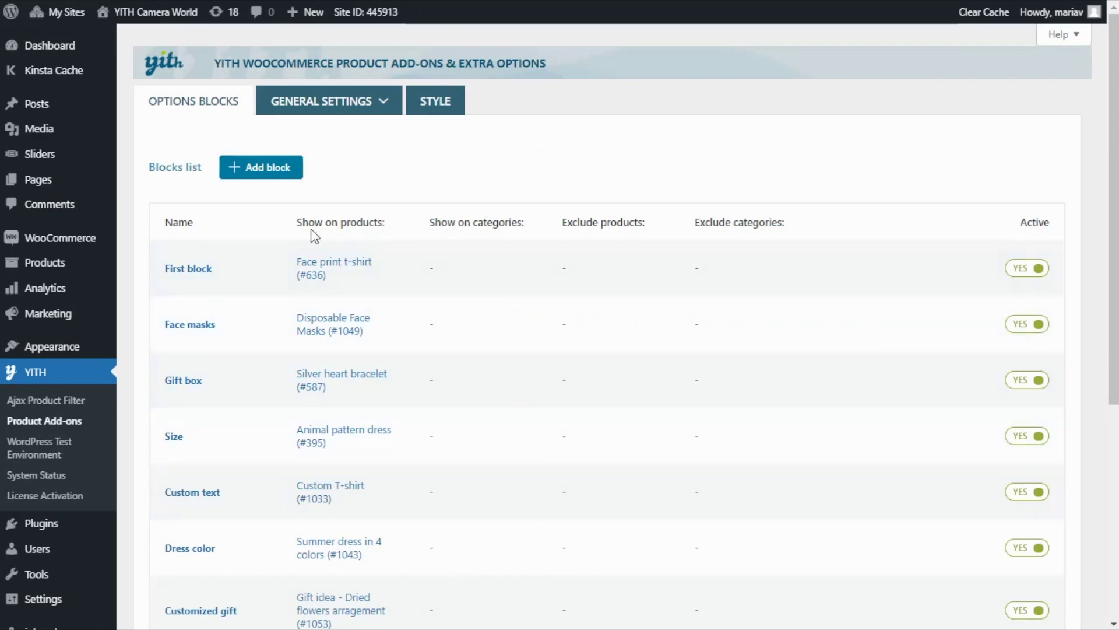
Step: Create a new options block in Product Add-ons named "Instax camera in 2 colors"
click(263, 177)
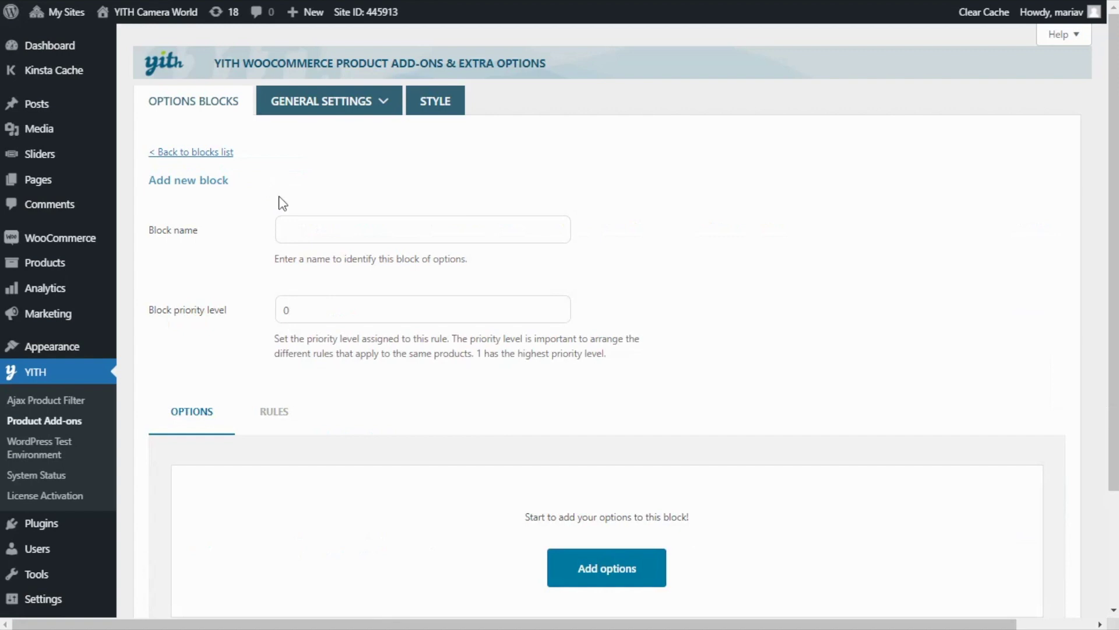
click(291, 231)
text(Insta)
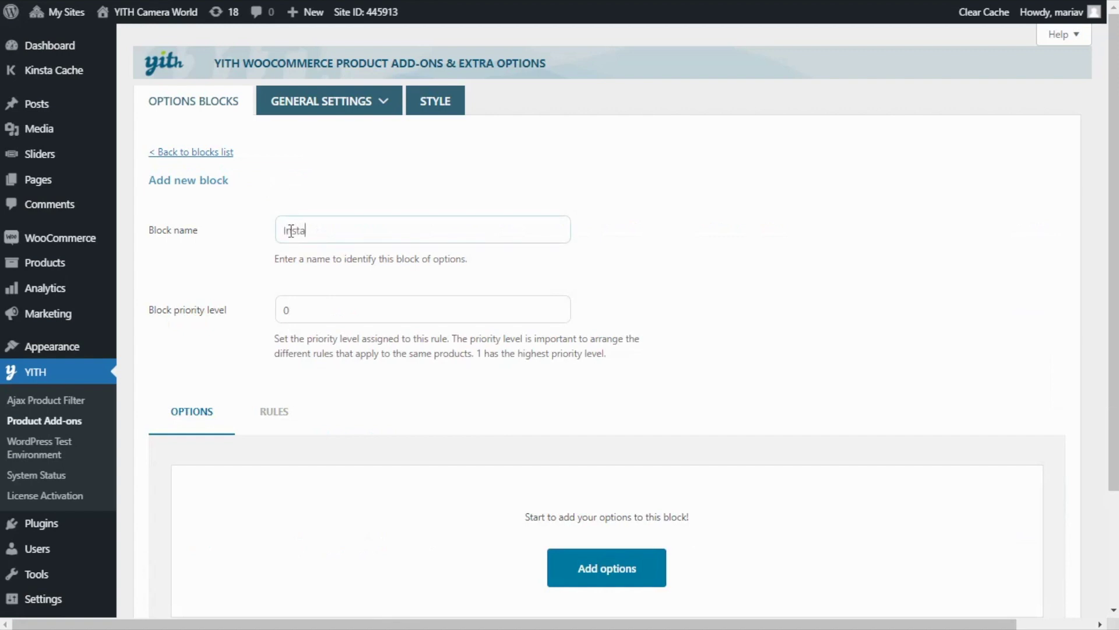
text(x camera in 2 colors)
scroll(233, 285, down, 2)
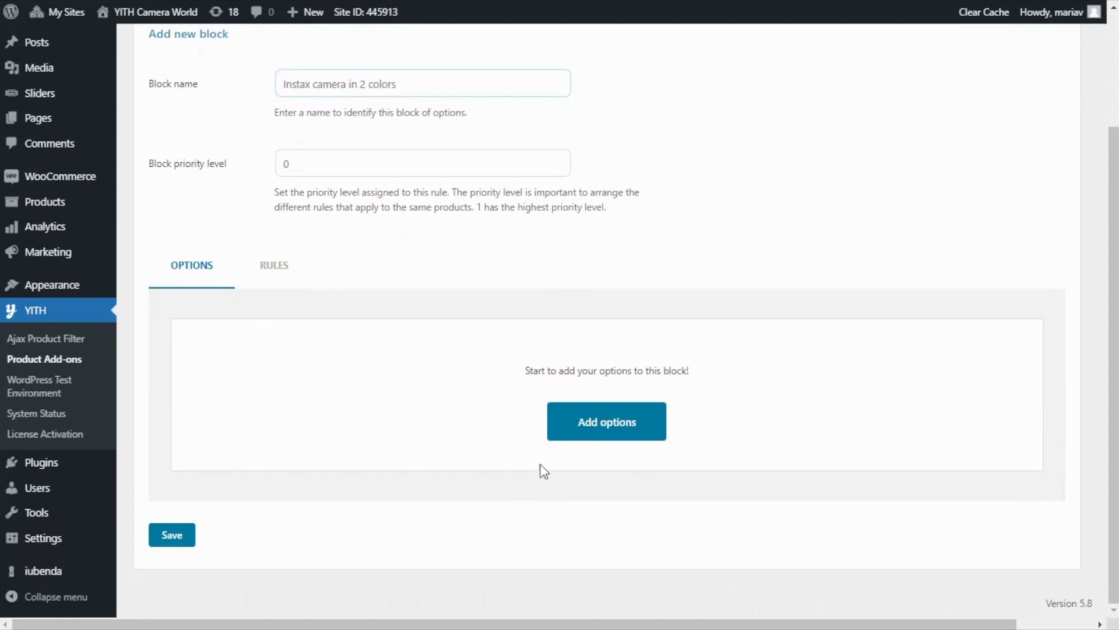
Step: Add a Product option to the block and title it "Buy together"
click(603, 434)
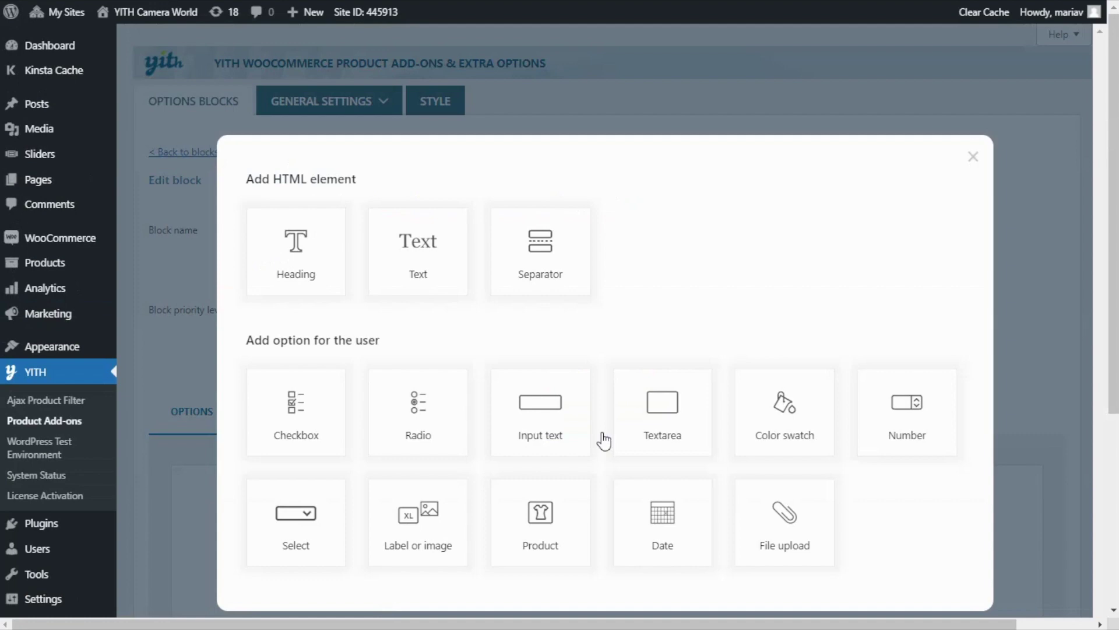
scroll(603, 440, down, 3)
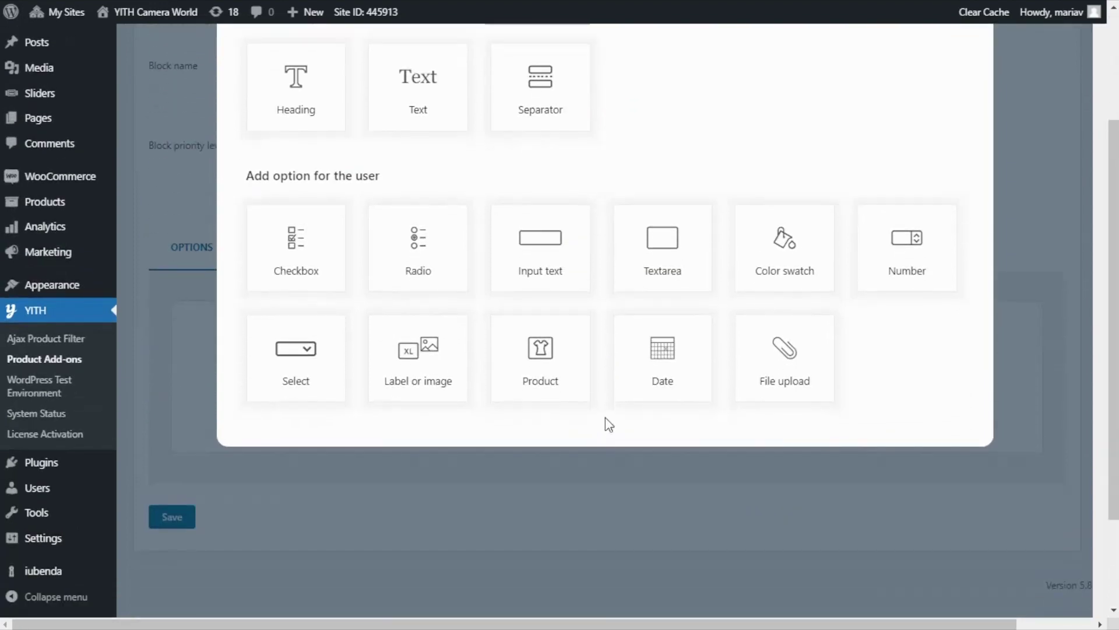
click(508, 356)
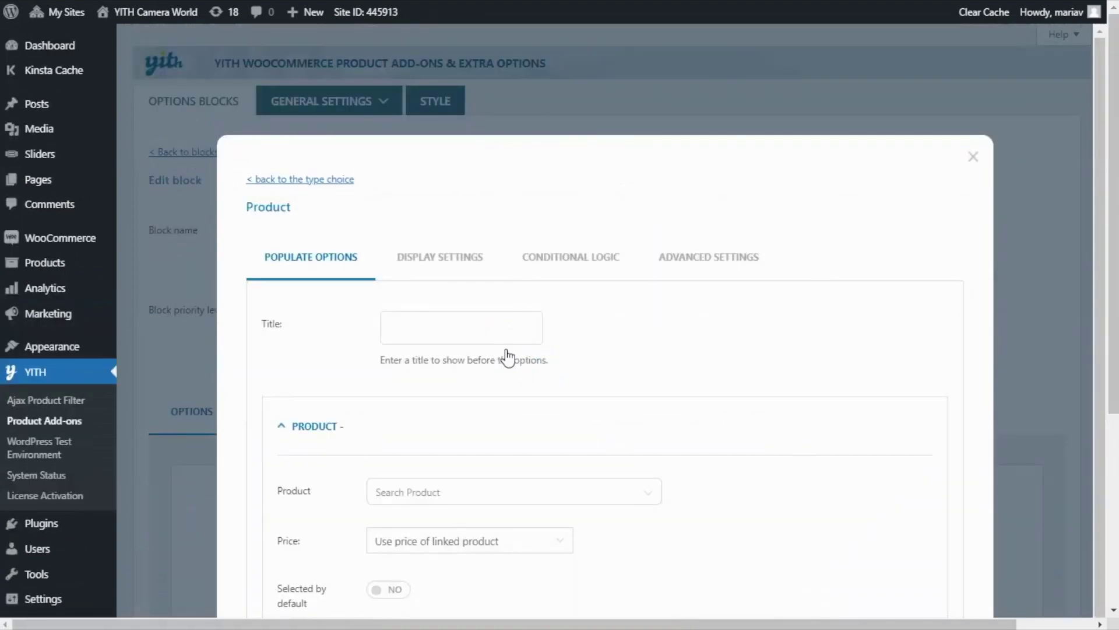
click(415, 326)
text(Buy together)
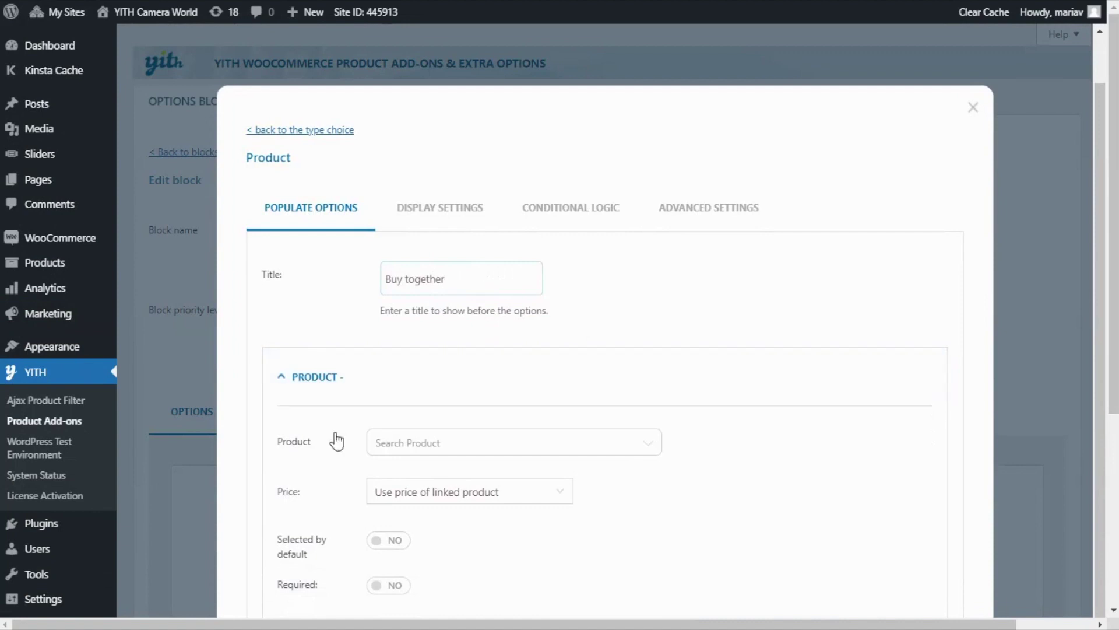
Step: Search for "case" and link the Instax Mini Blue case (#1090) as the option's product
scroll(332, 440, down, 1)
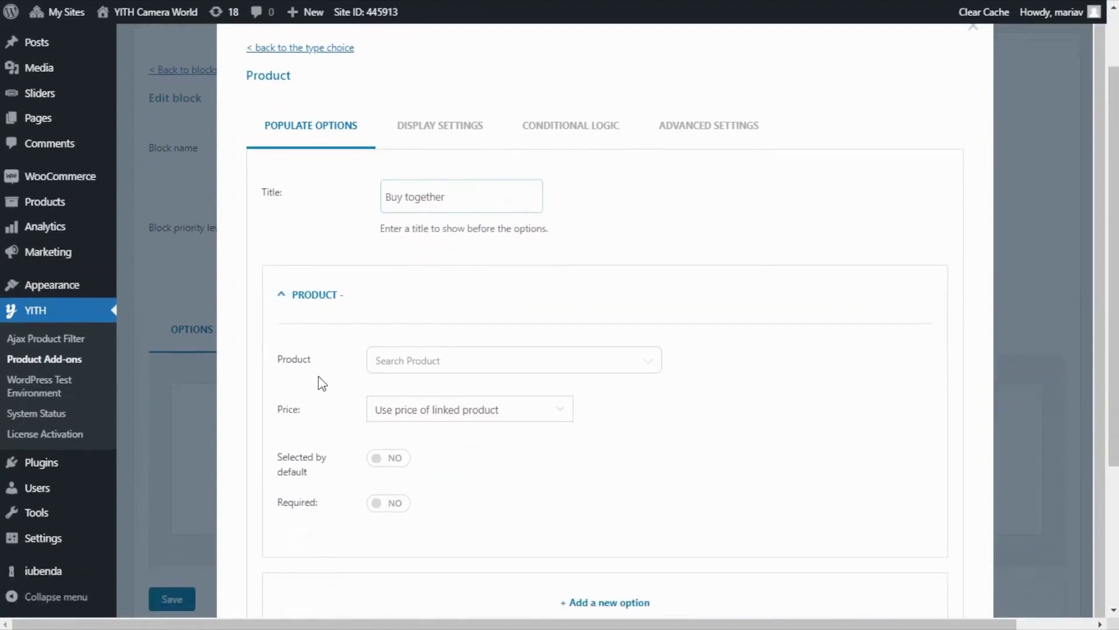
click(419, 376)
text(case)
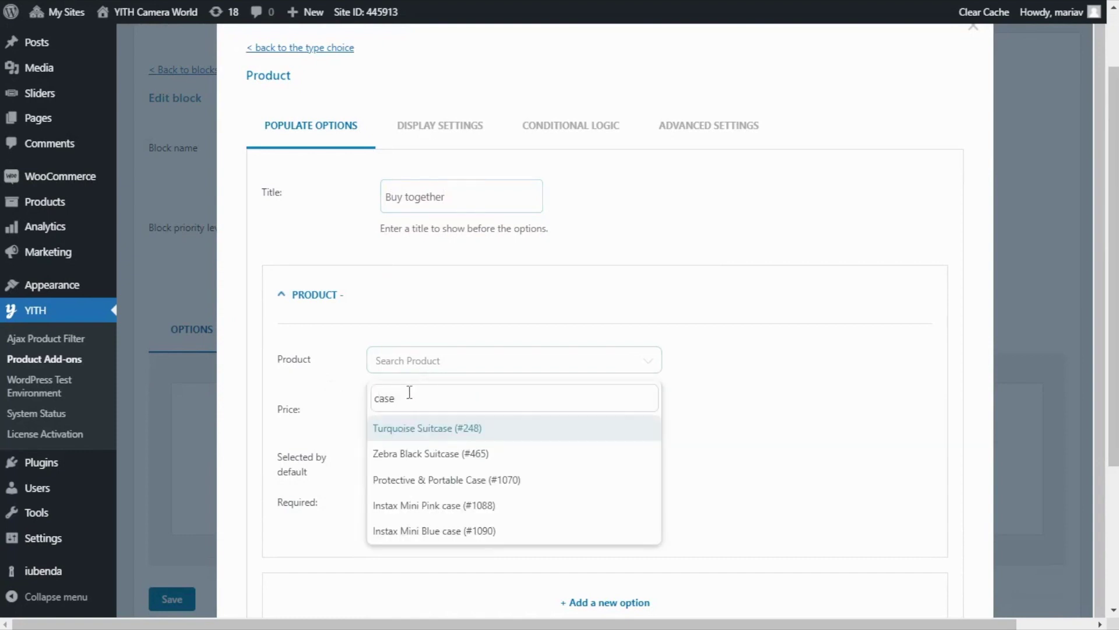
click(487, 533)
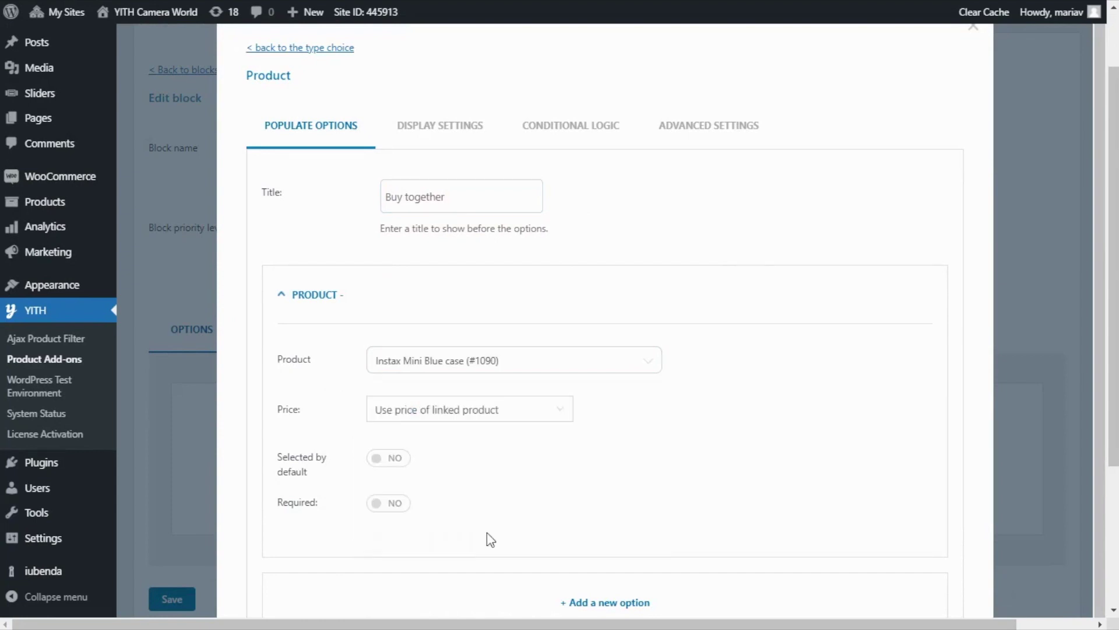
Step: Enable conditions to show or hide the "Buy together" product option
scroll(488, 533, down, 3)
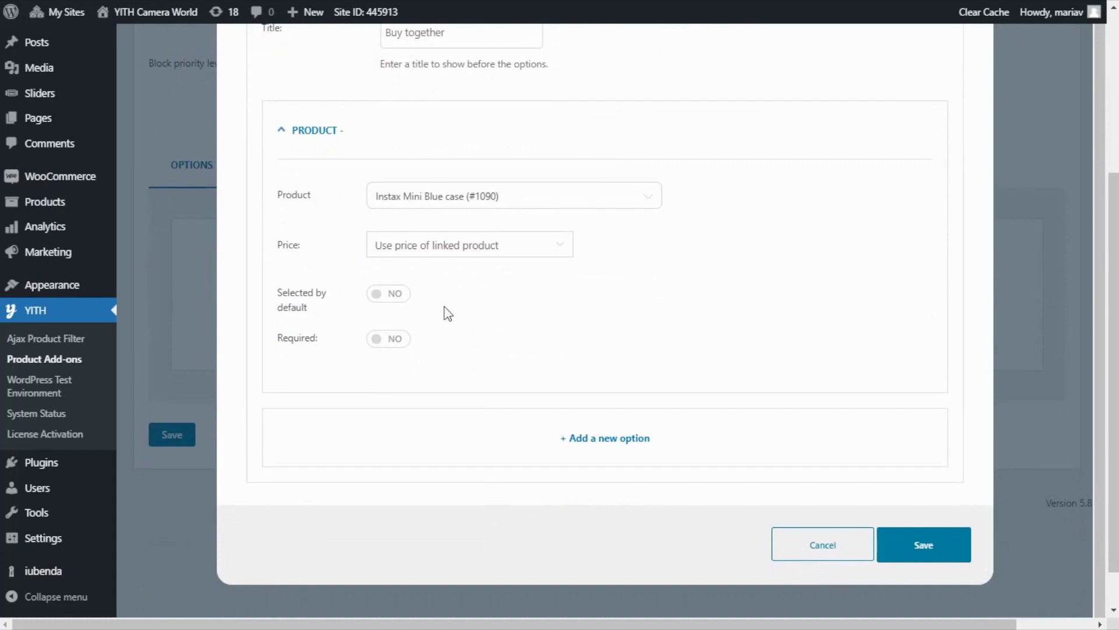
scroll(601, 313, up, 1)
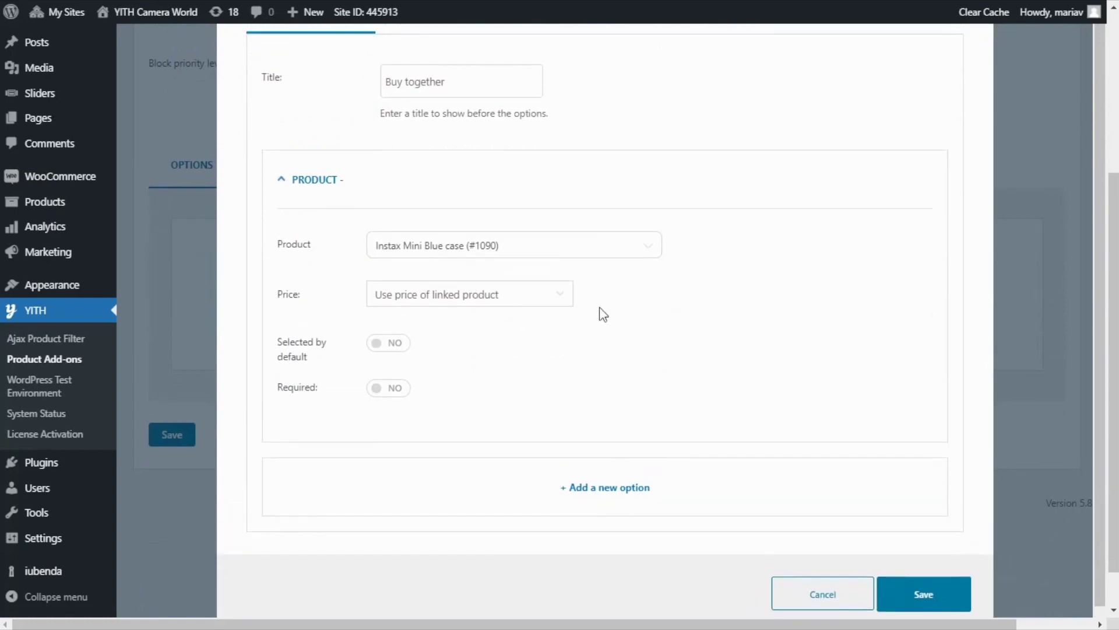
scroll(619, 315, up, 5)
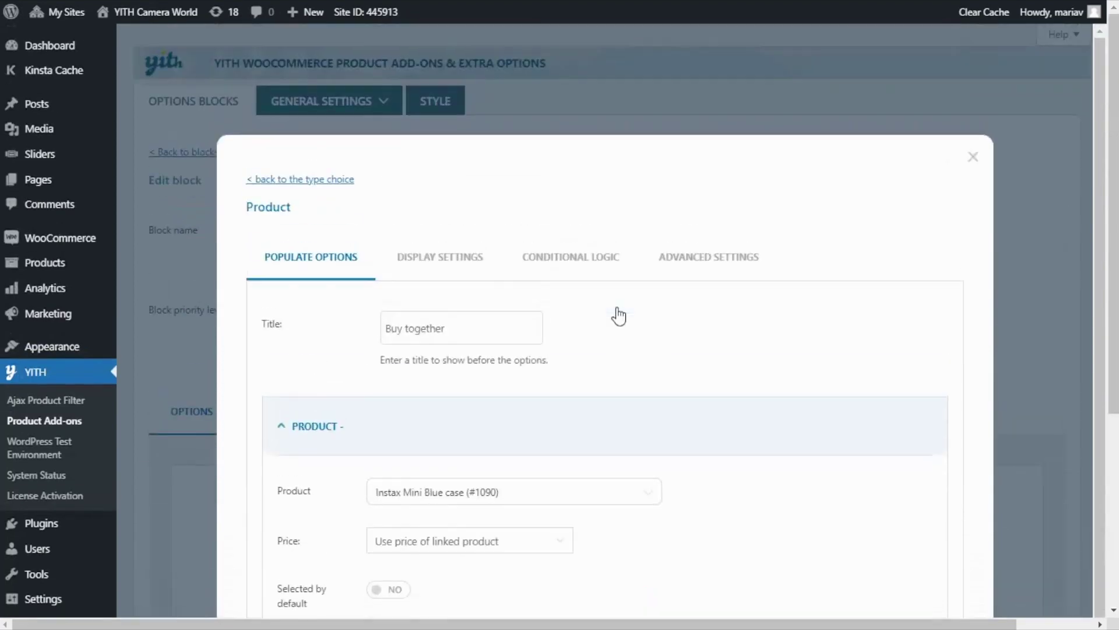
click(576, 273)
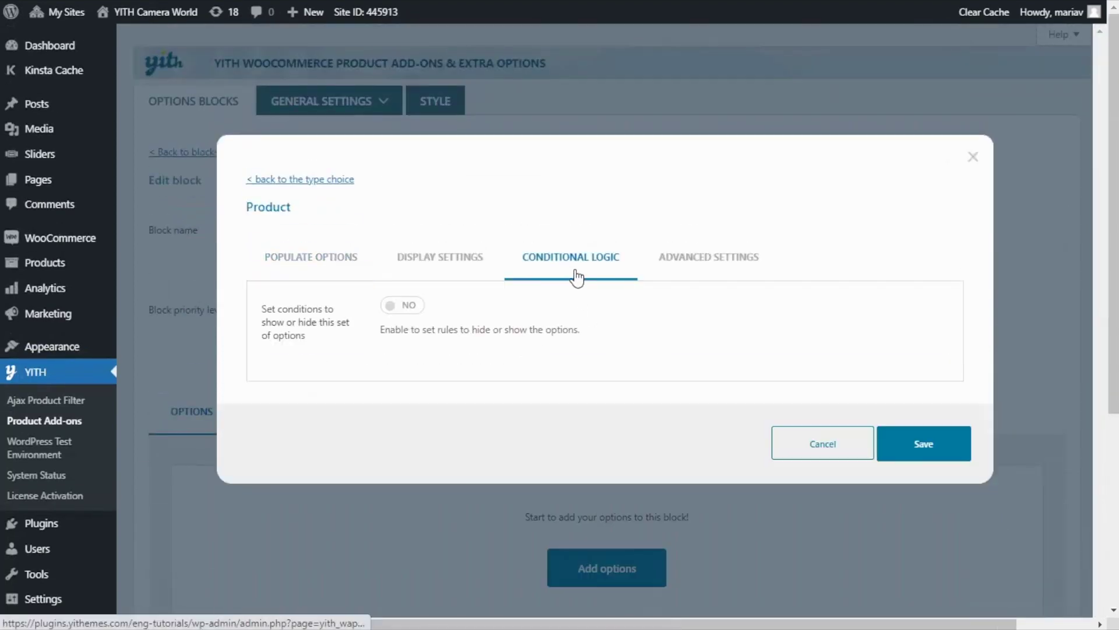
click(408, 308)
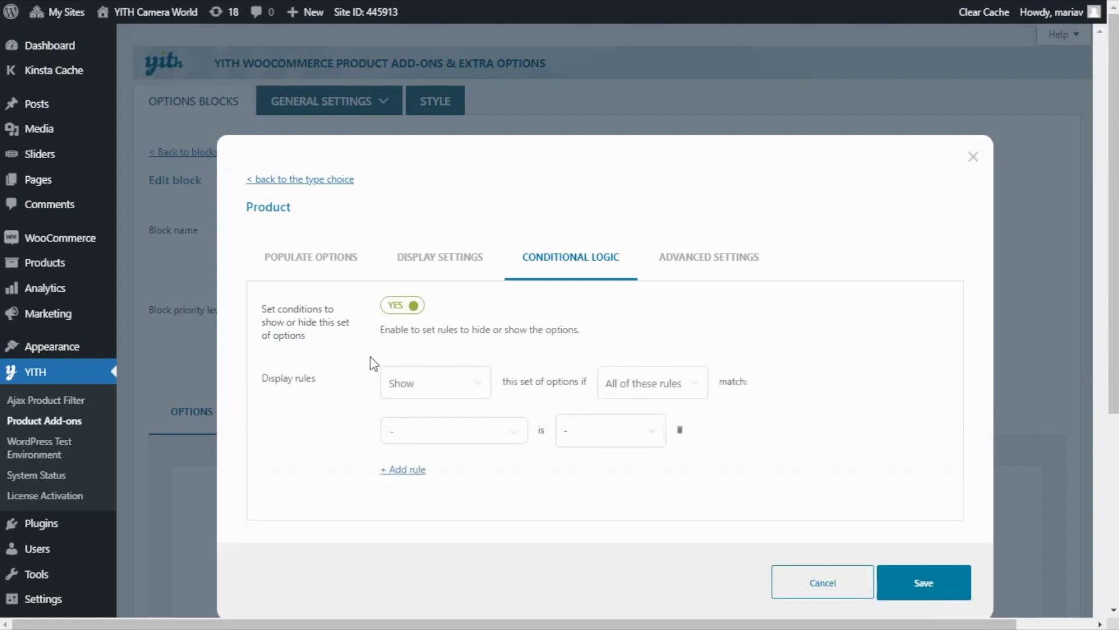
Step: Show the option when the variation "Fujifilm Instax Mini 9 Camera in 2 colors - Blue (#1092)" is Selected, and save the option
scroll(373, 361, down, 3)
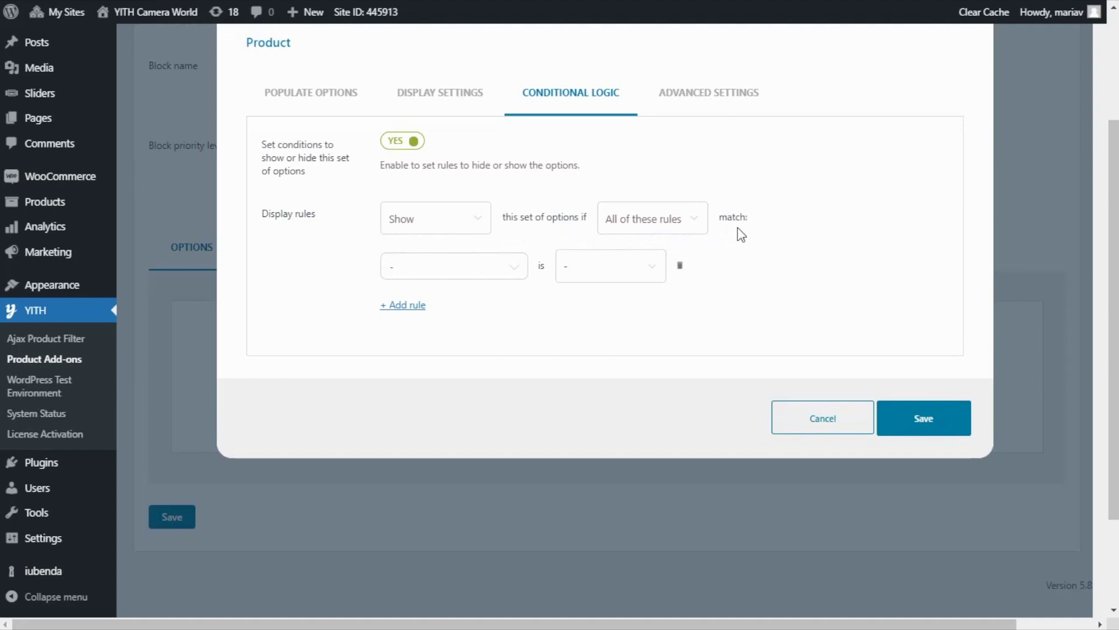
click(426, 276)
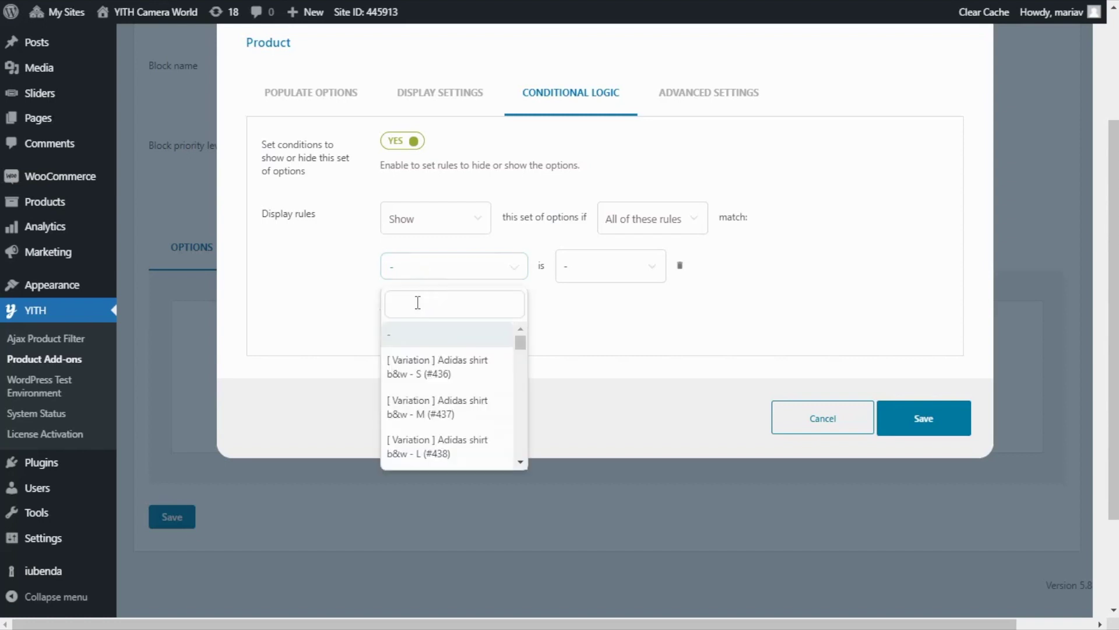
text(camera)
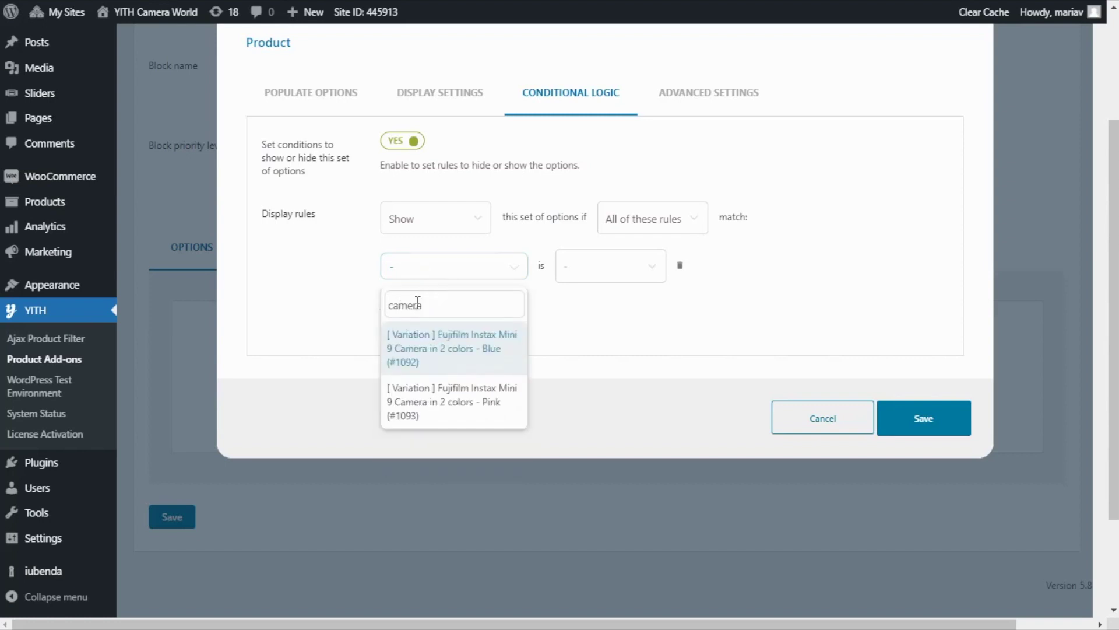
click(508, 363)
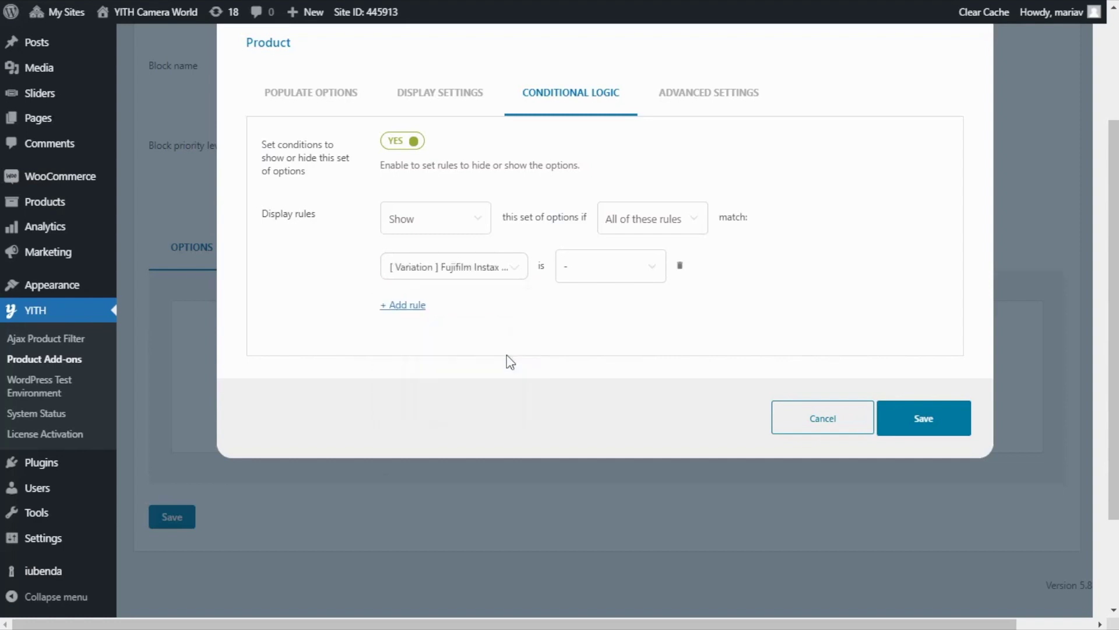
click(603, 272)
click(609, 306)
click(917, 413)
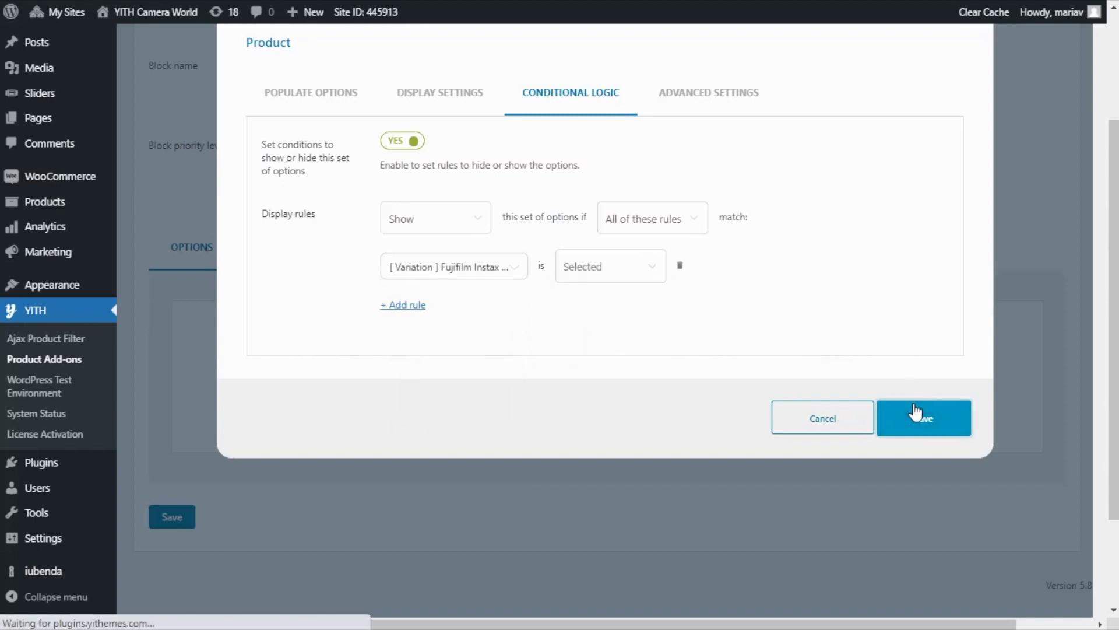
Step: Add a second Product option to the block and title it "Buy together"
scroll(793, 385, down, 3)
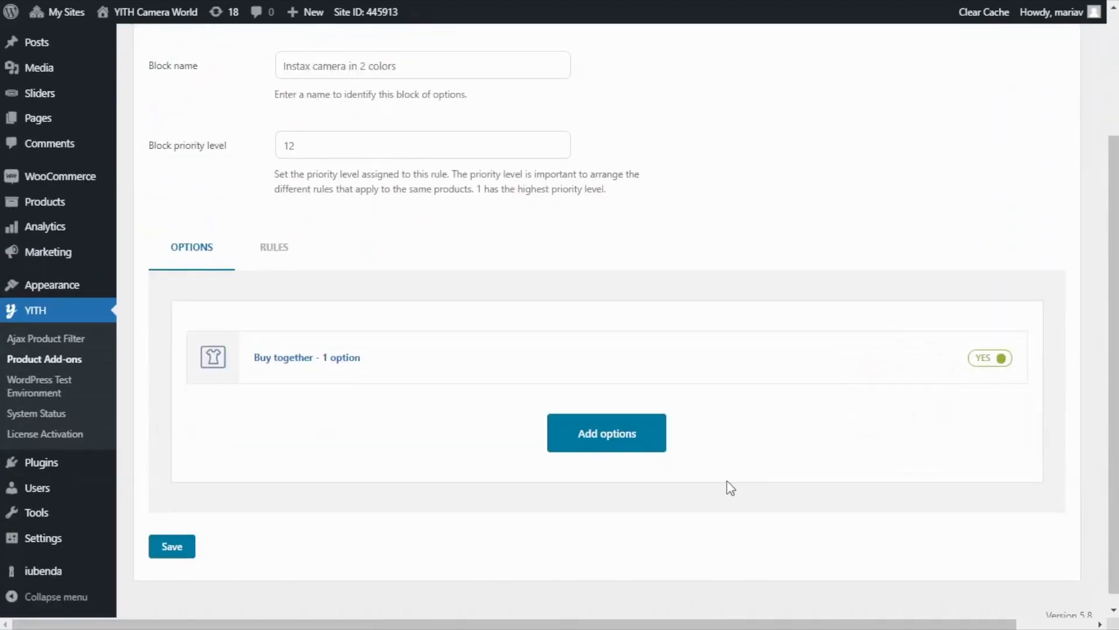
click(601, 447)
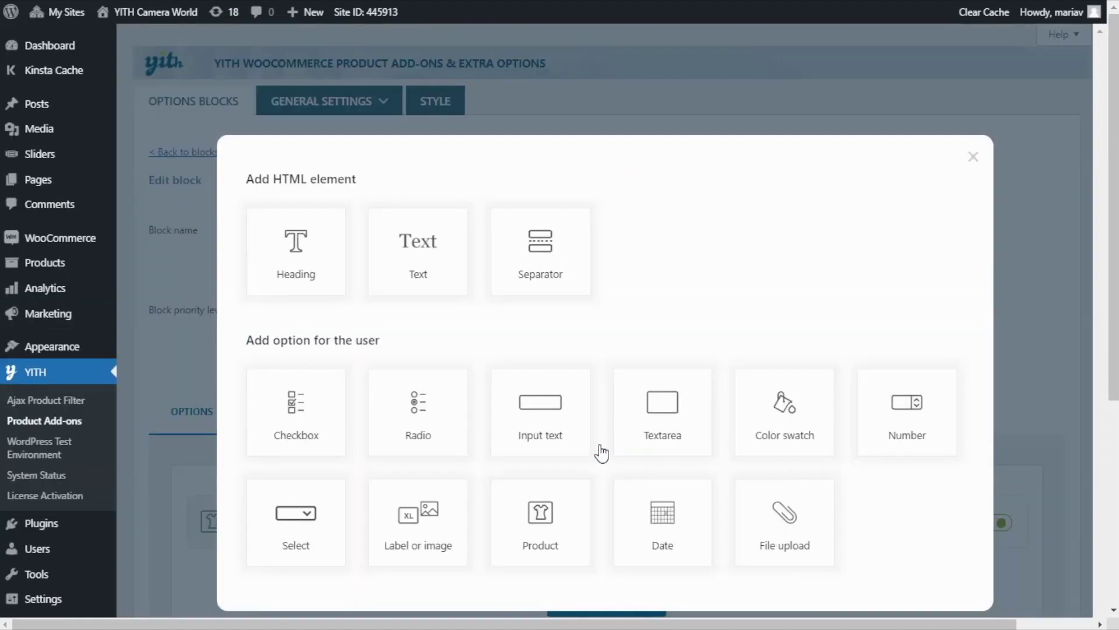
scroll(601, 452, down, 3)
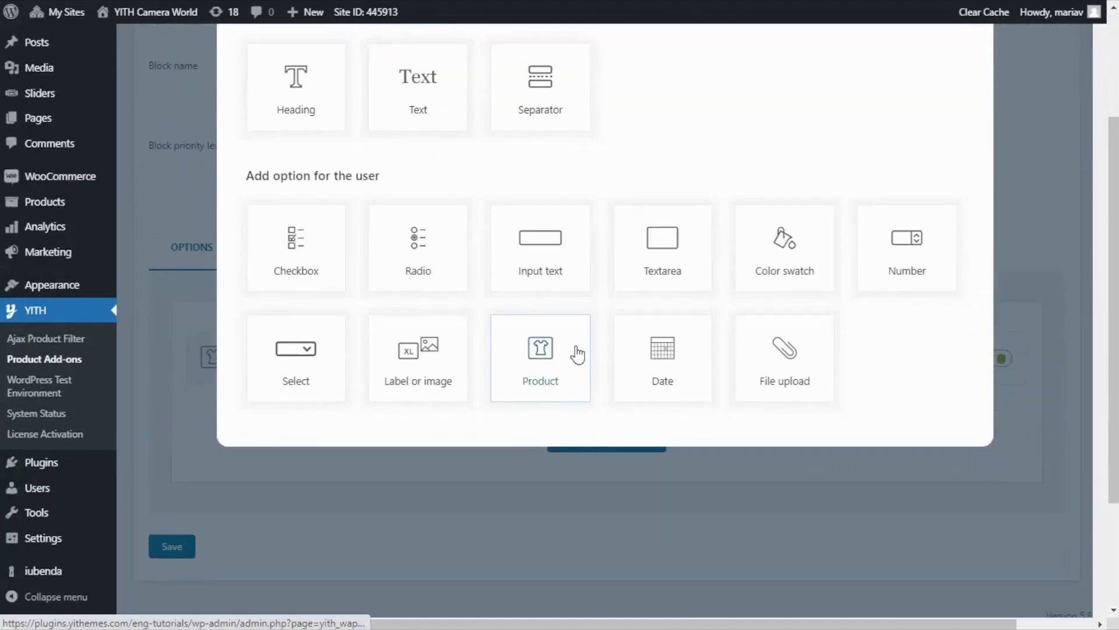
click(577, 354)
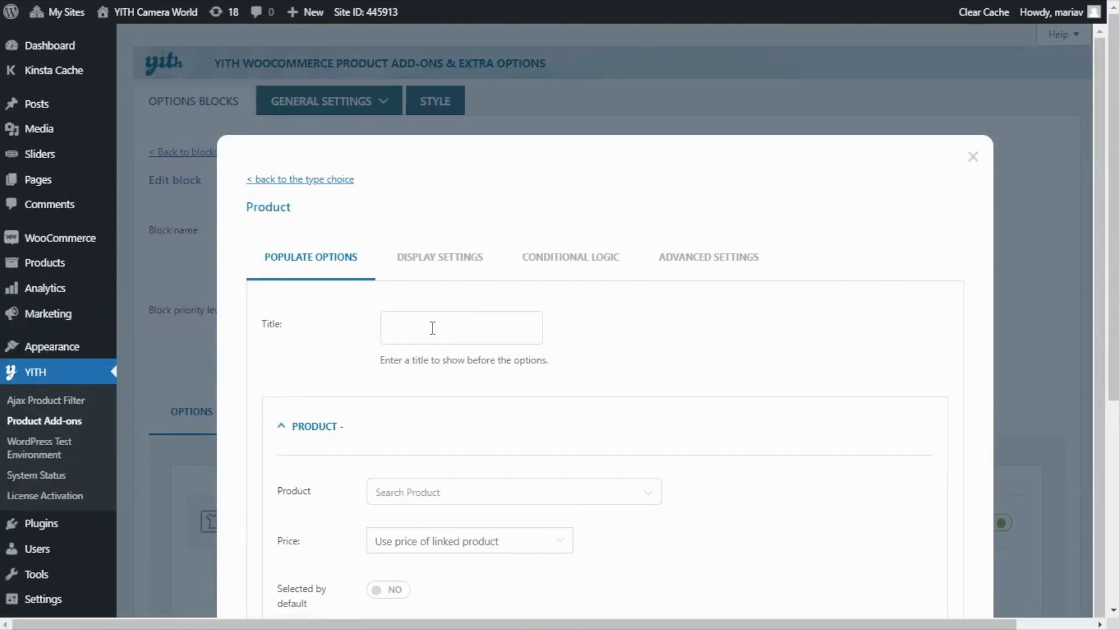
click(432, 328)
text(Buy together)
Step: Search for "case" and link the Instax Mini Pink case (#1088) as the second option's product
scroll(434, 334, down, 1)
scroll(377, 382, down, 3)
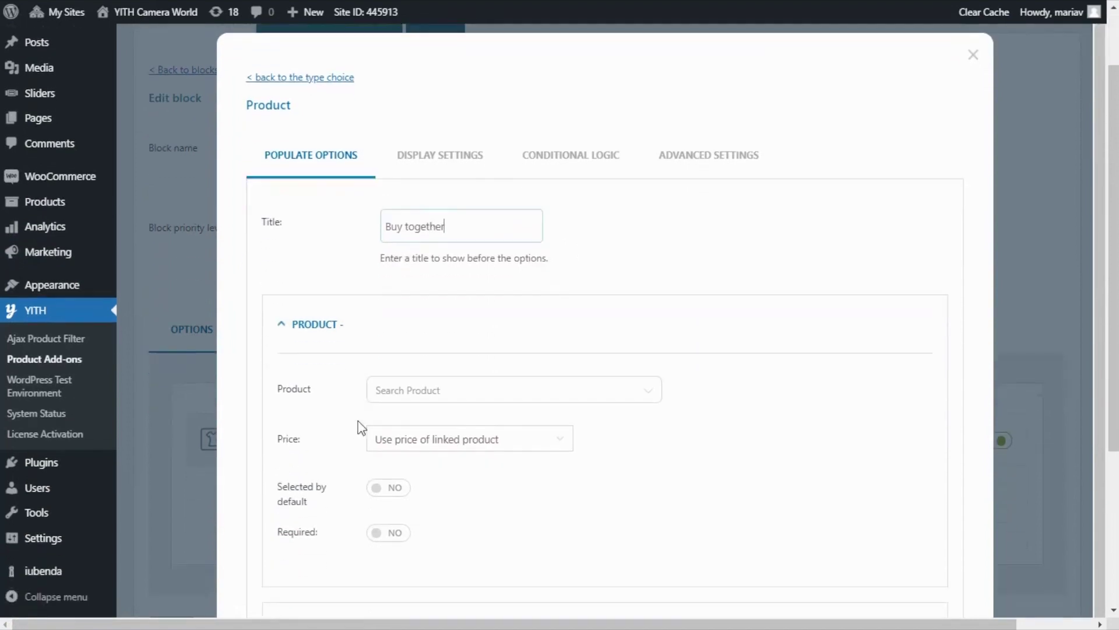
click(412, 393)
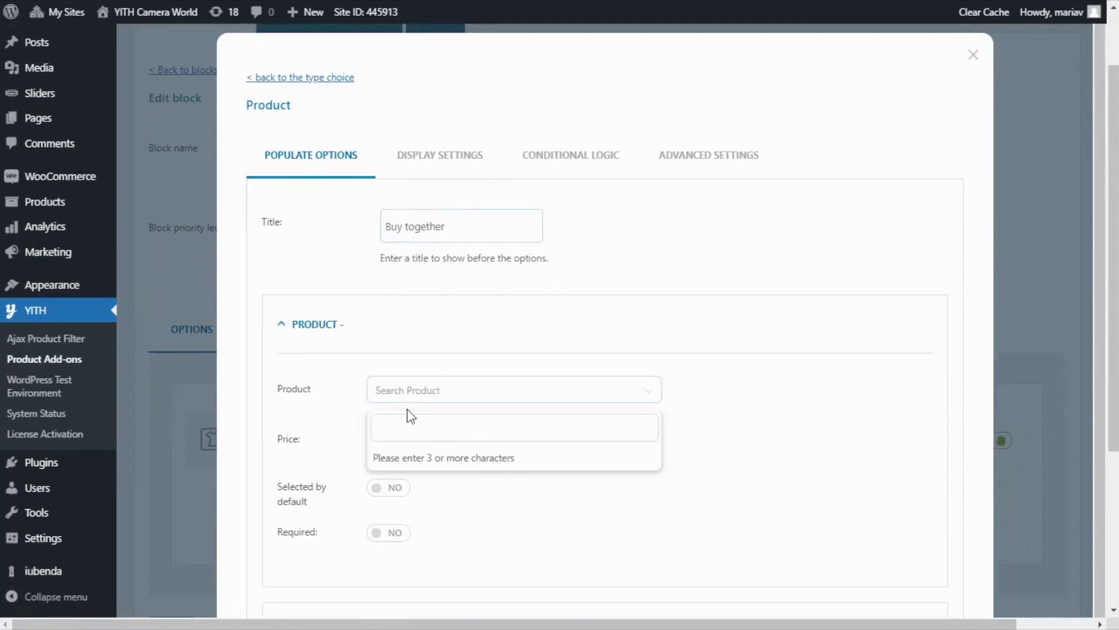
text(case)
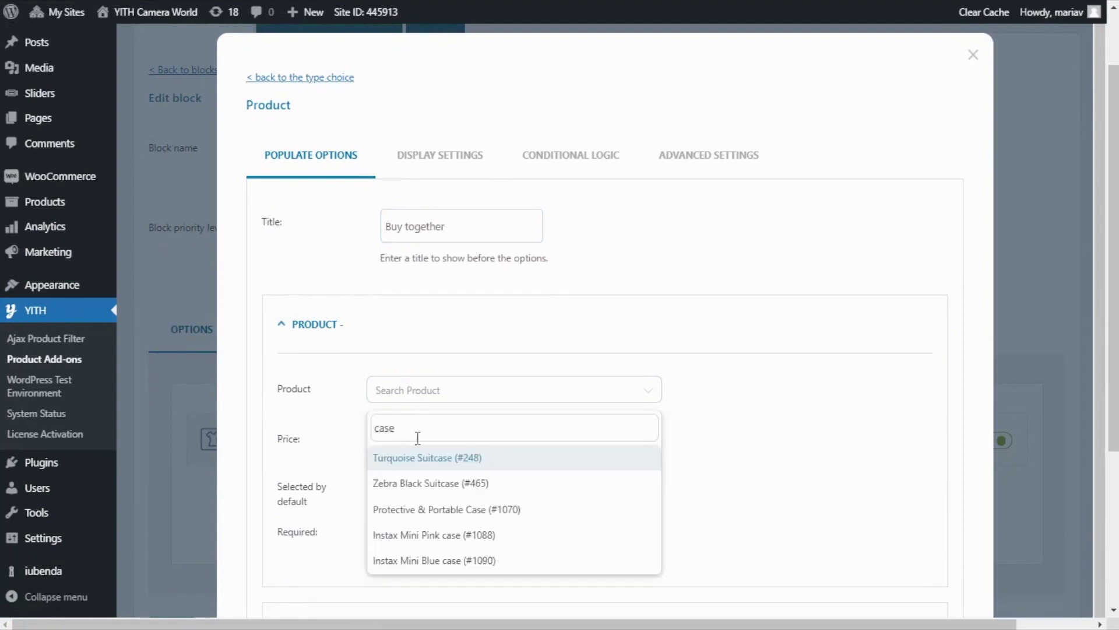
click(500, 536)
scroll(503, 537, down, 3)
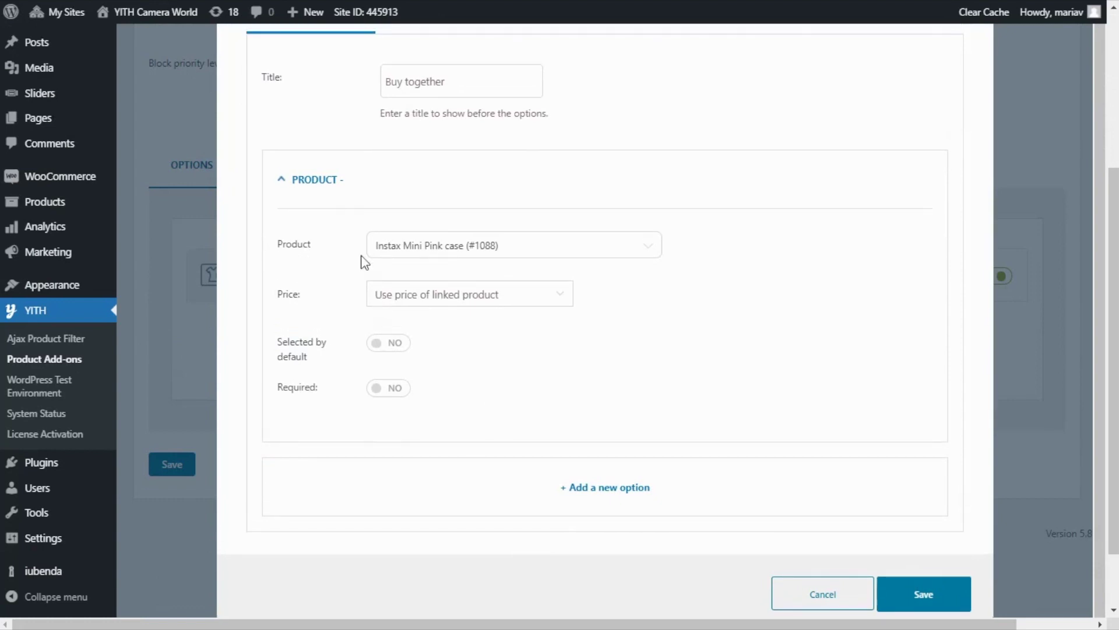
Step: Enable conditions to show or hide the Pink case product option
scroll(564, 227, up, 4)
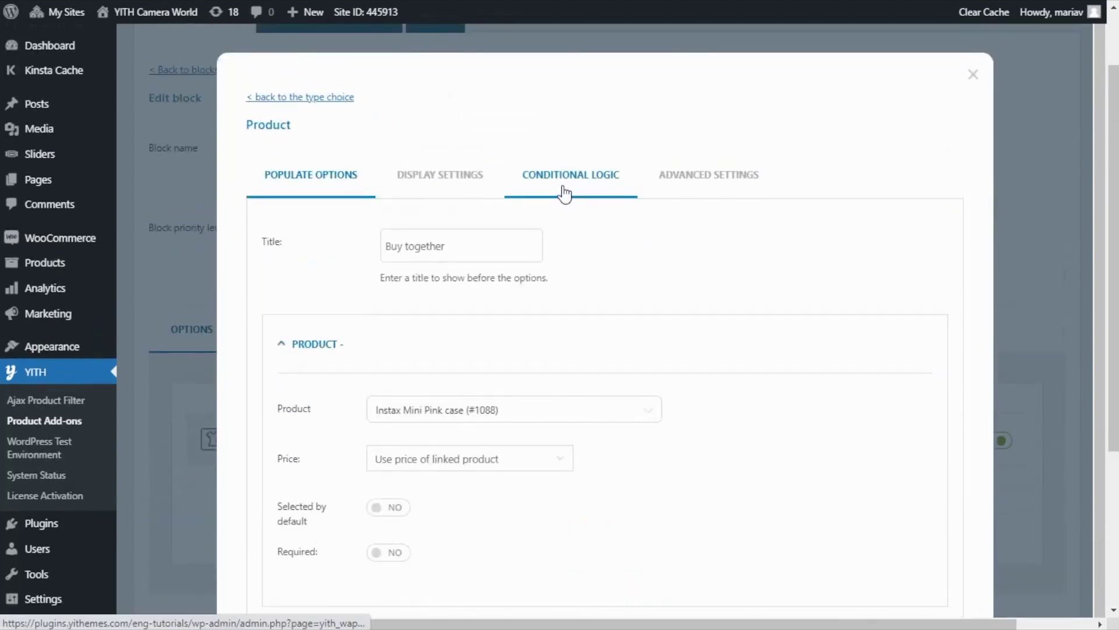
click(563, 188)
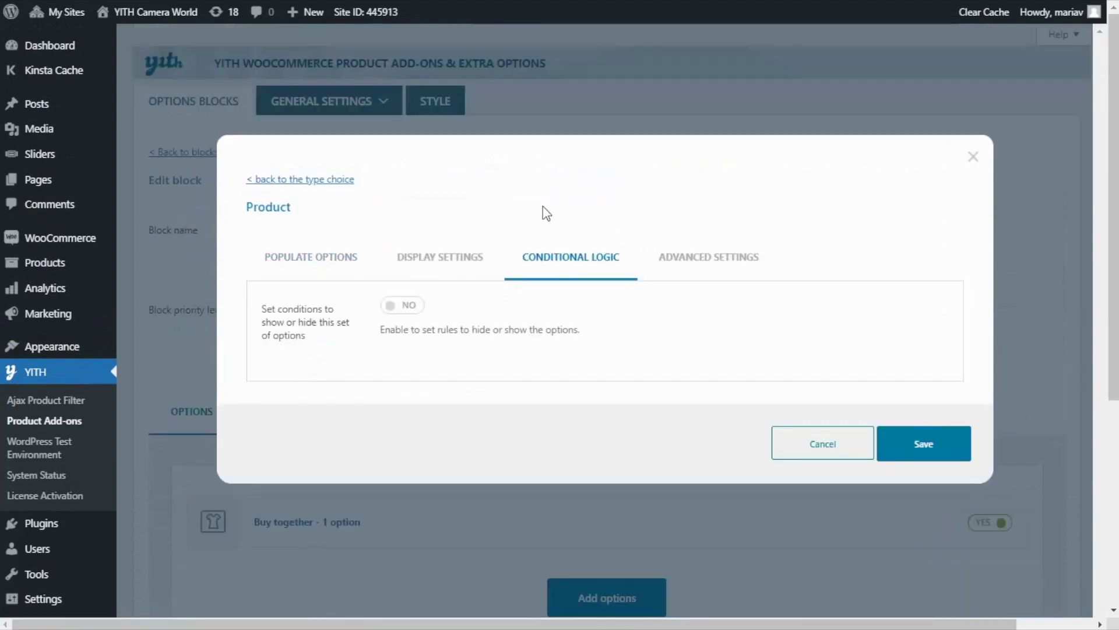
click(408, 309)
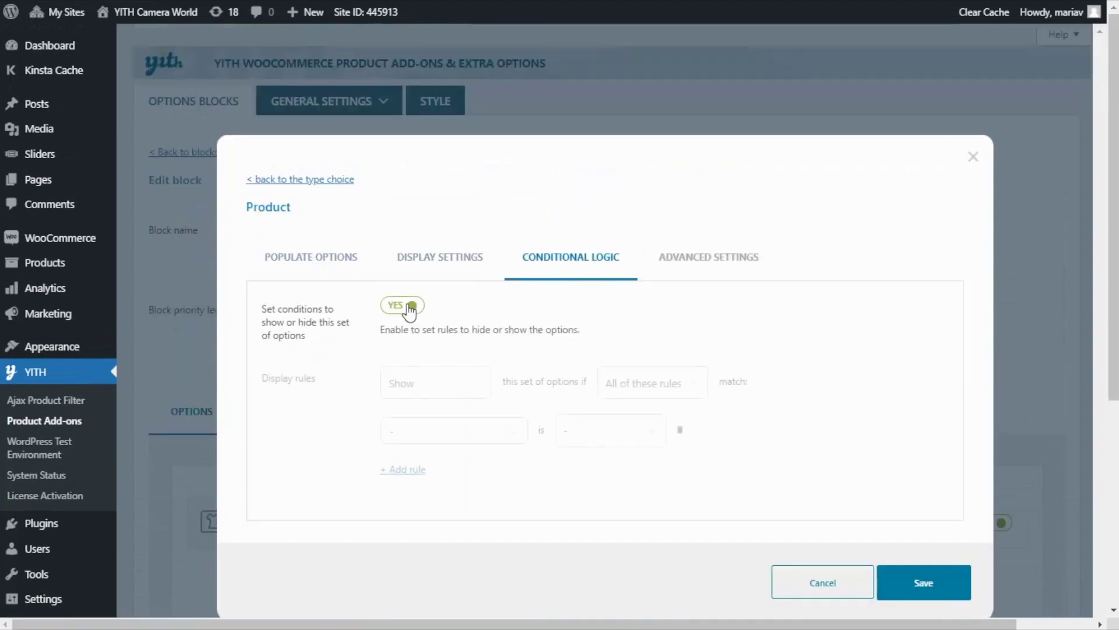
Step: Show this option when the variation "Fujifilm Instax Mini 9 Camera in 2 colors - Pink (#1093)" is Selected, and save the option
scroll(364, 373, down, 2)
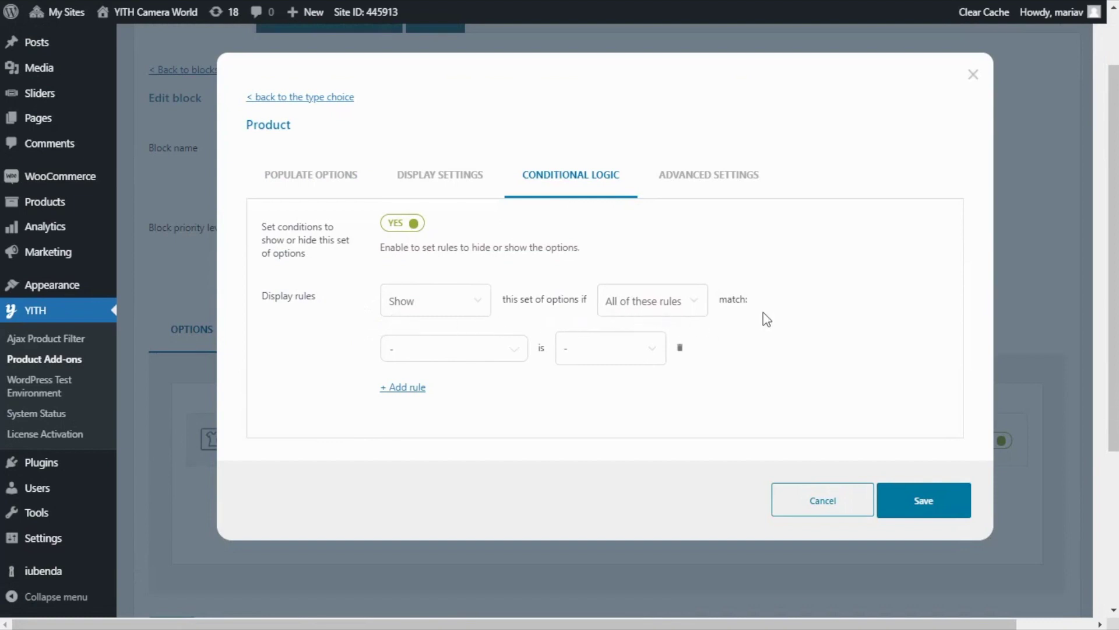
click(432, 355)
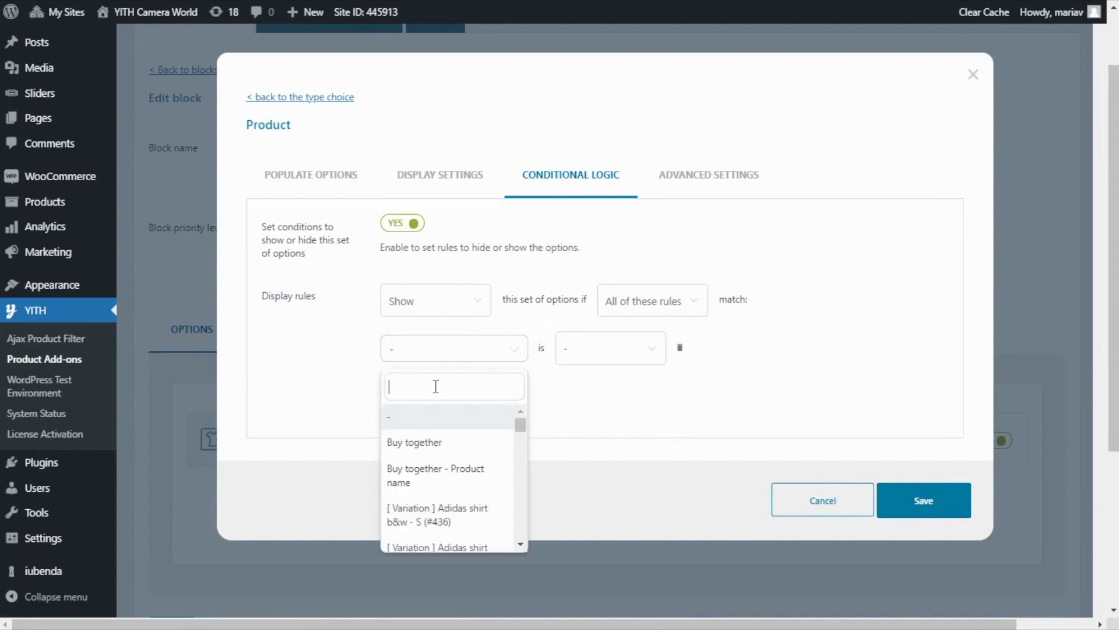
text(camera)
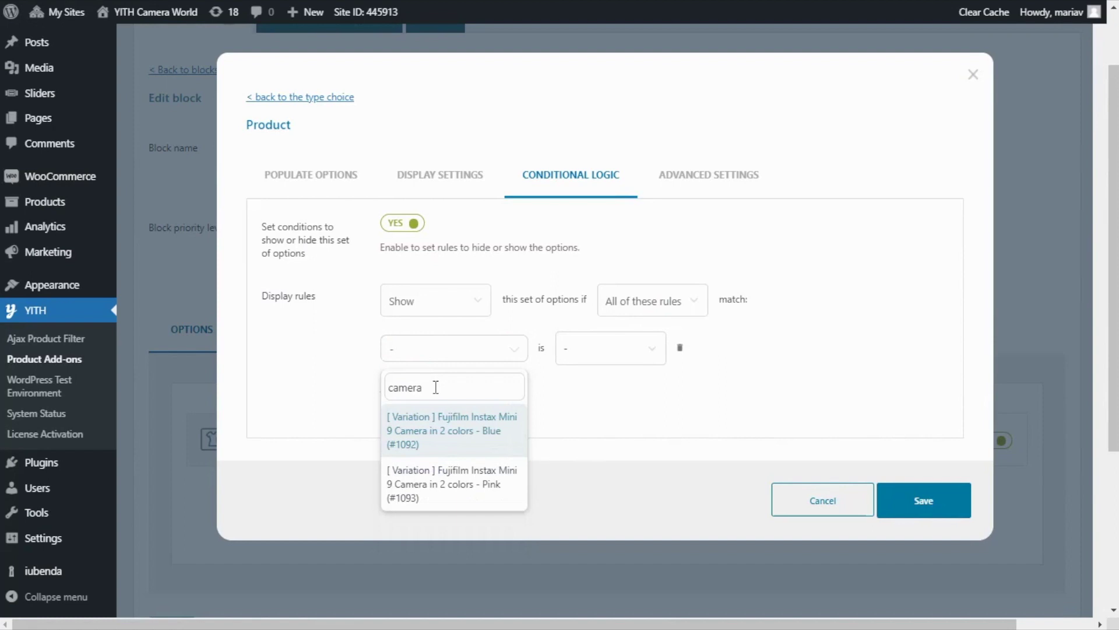
click(464, 492)
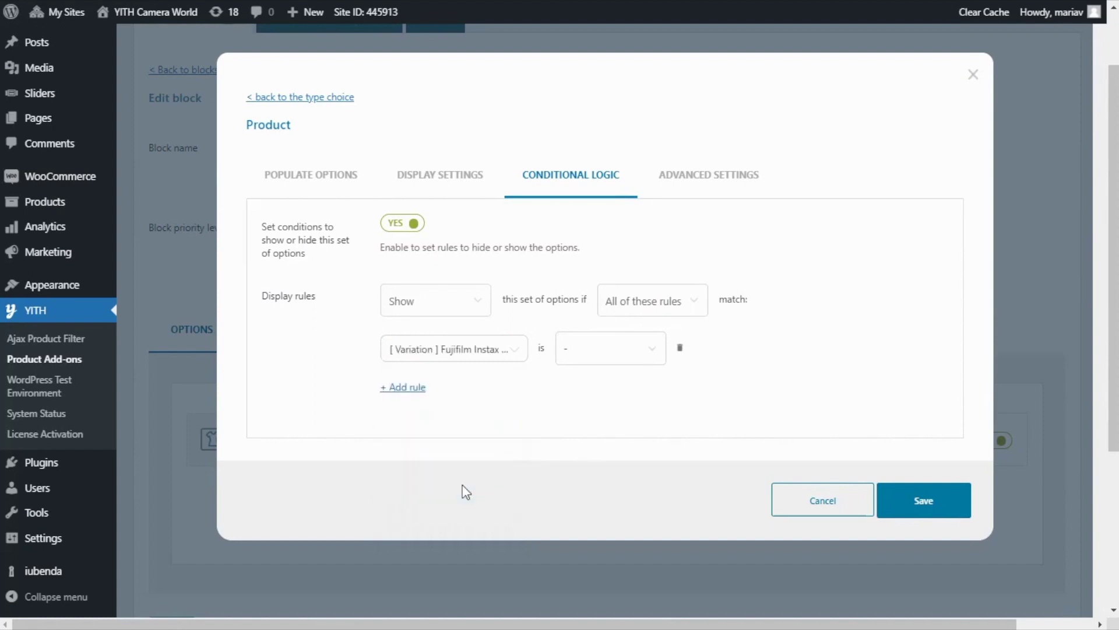
click(608, 358)
click(624, 392)
click(922, 504)
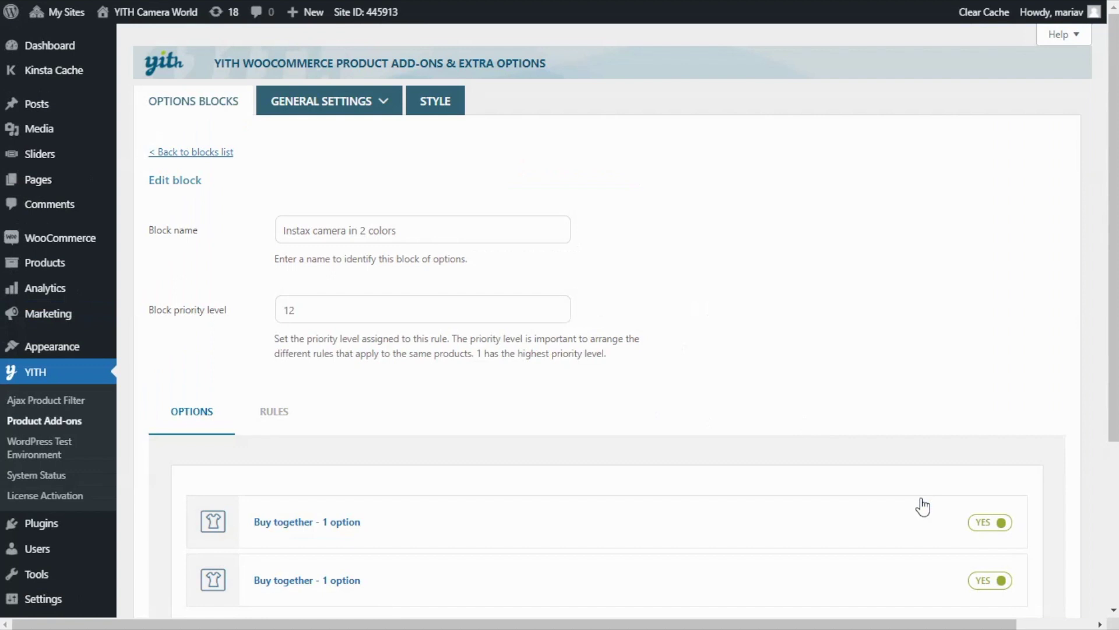
Step: Restrict the block to specific products, include "Fujifilm Instax Mini 9 Camera in 2 colors (#1087)", and save the block
scroll(922, 505, down, 3)
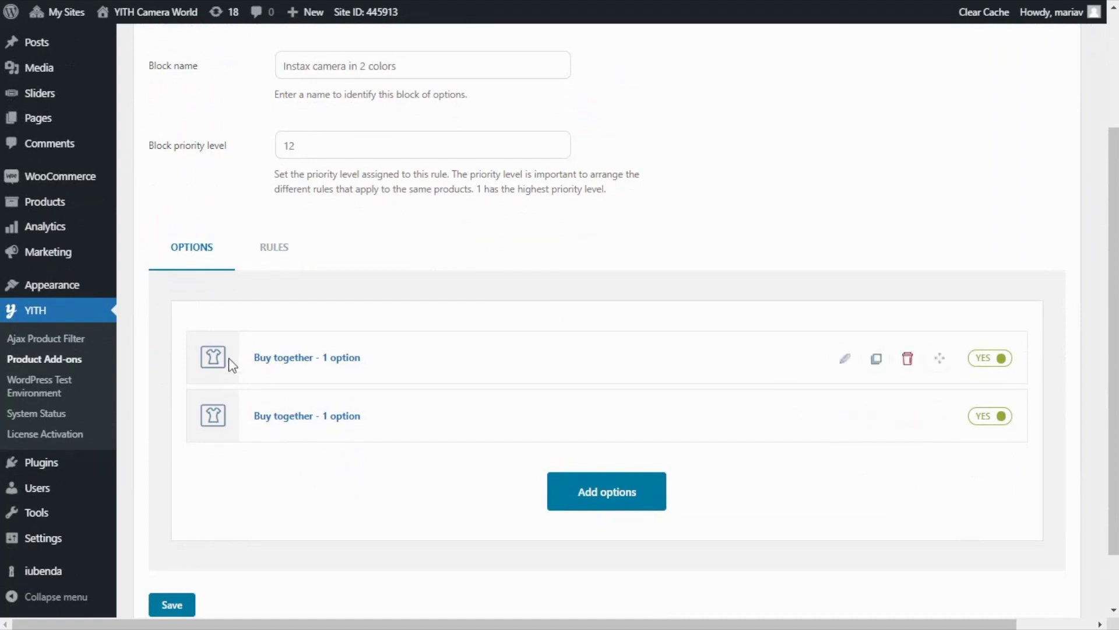
click(274, 259)
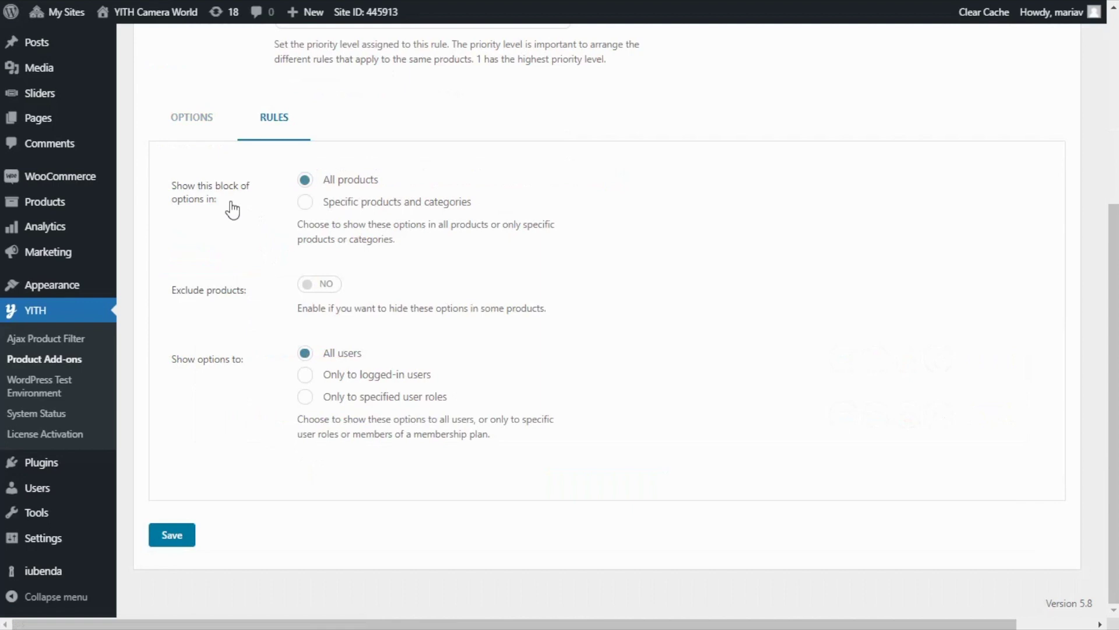
click(306, 203)
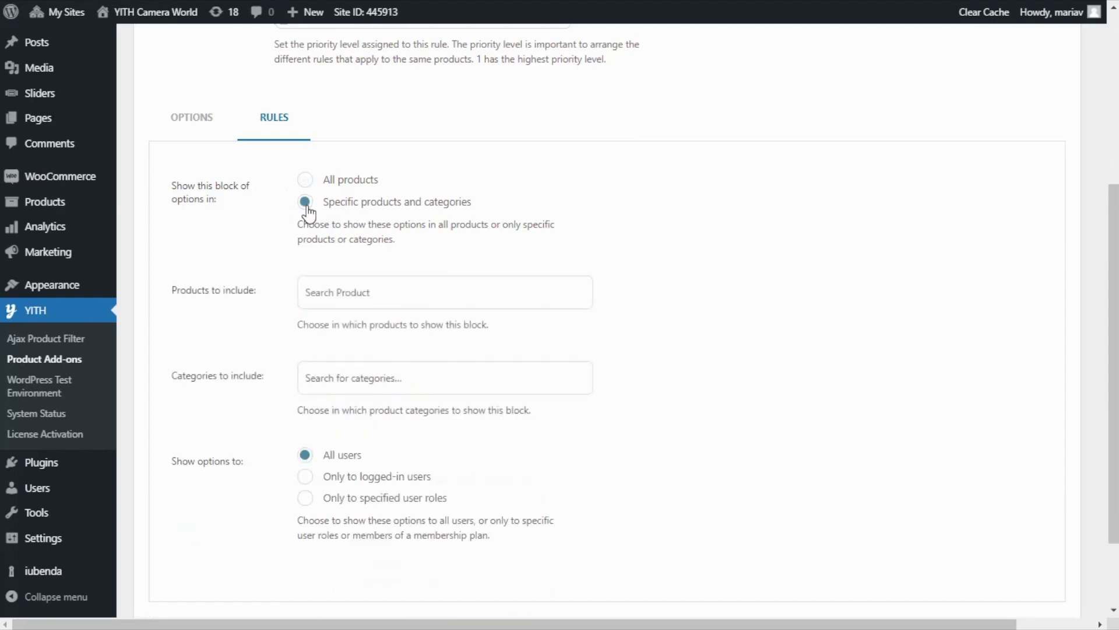
click(331, 293)
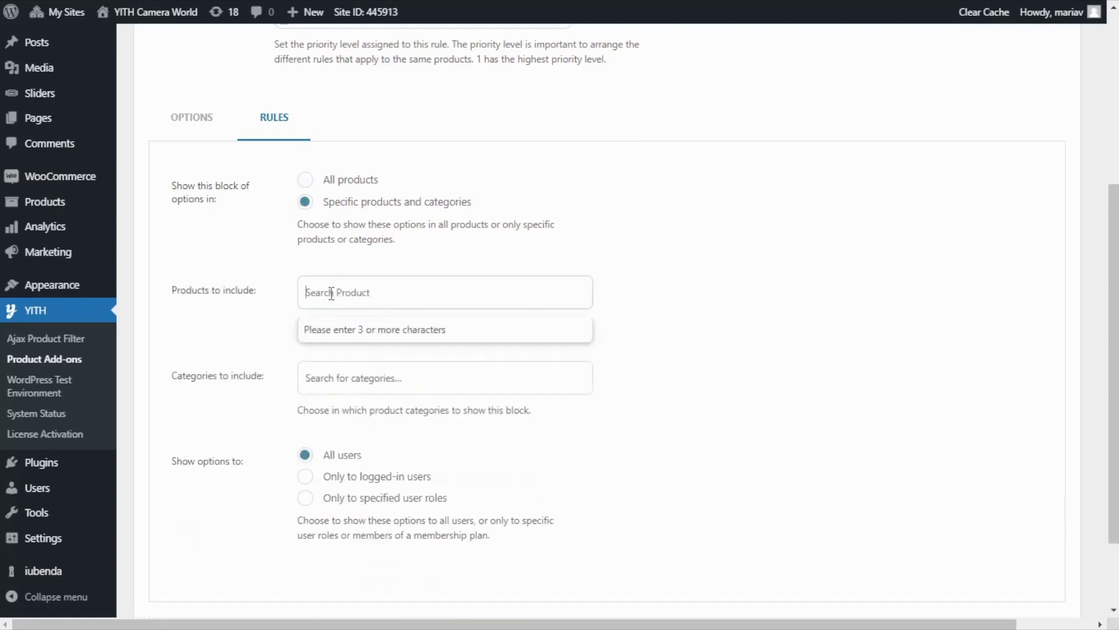
text(camera)
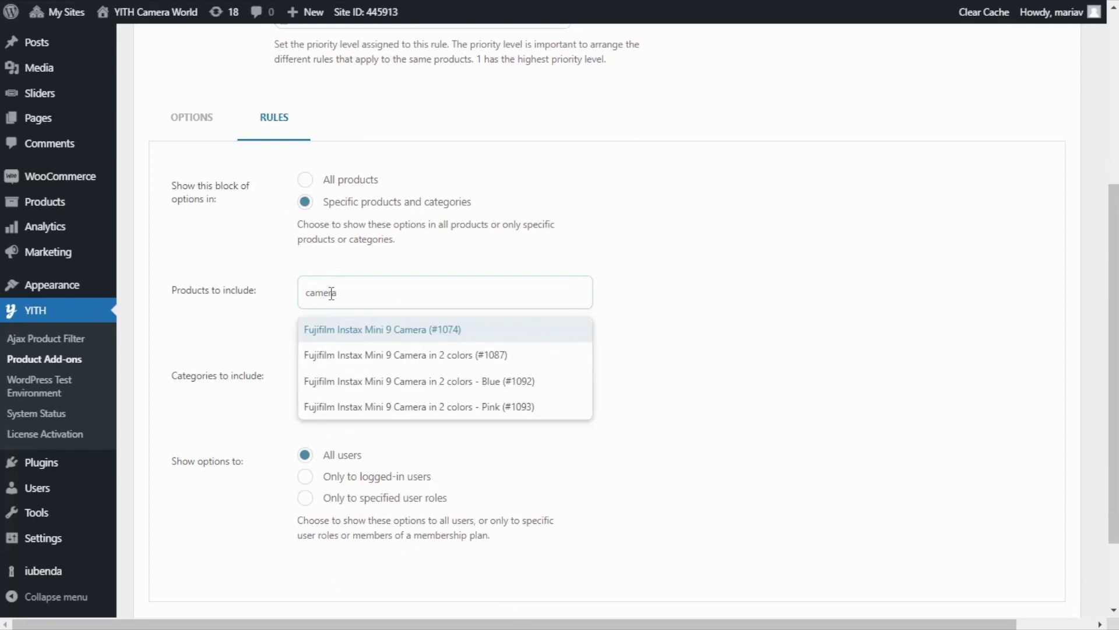
click(358, 365)
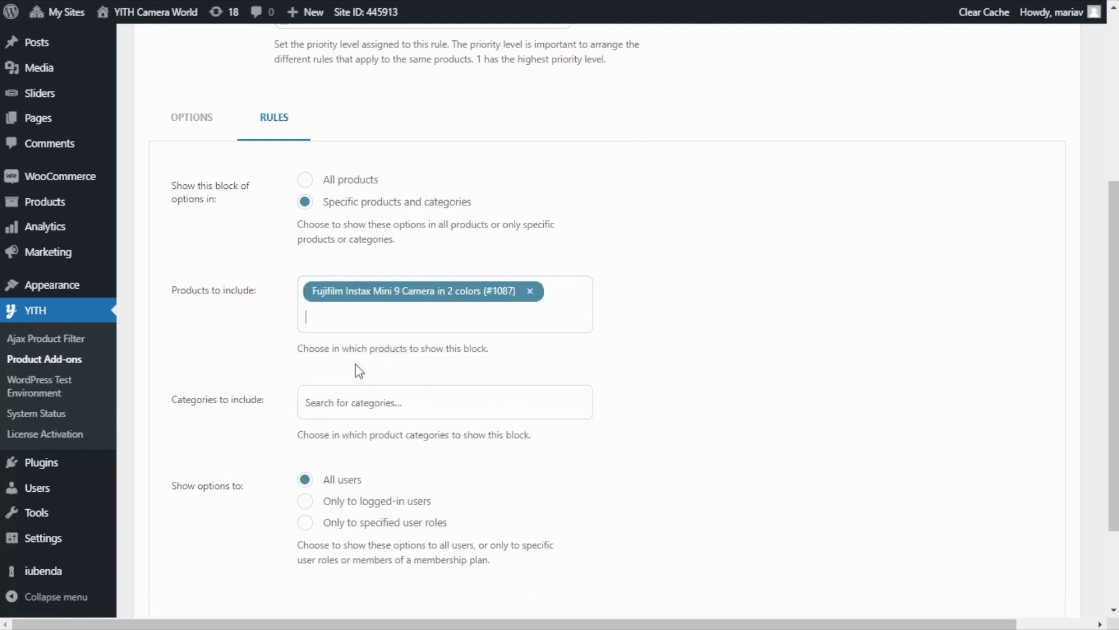
scroll(309, 376, down, 2)
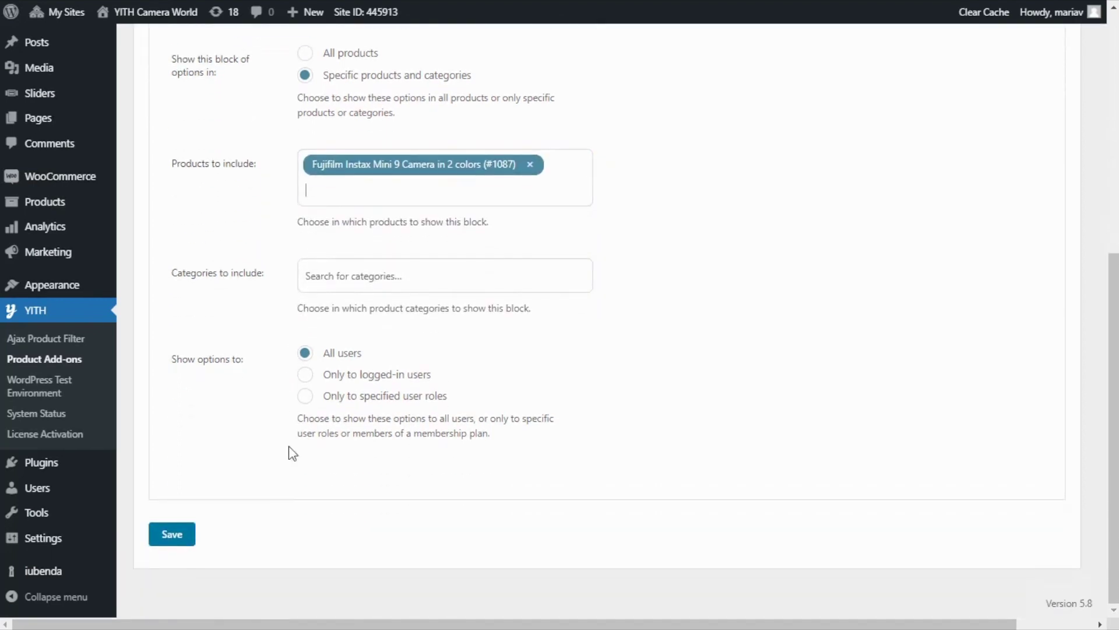
click(175, 539)
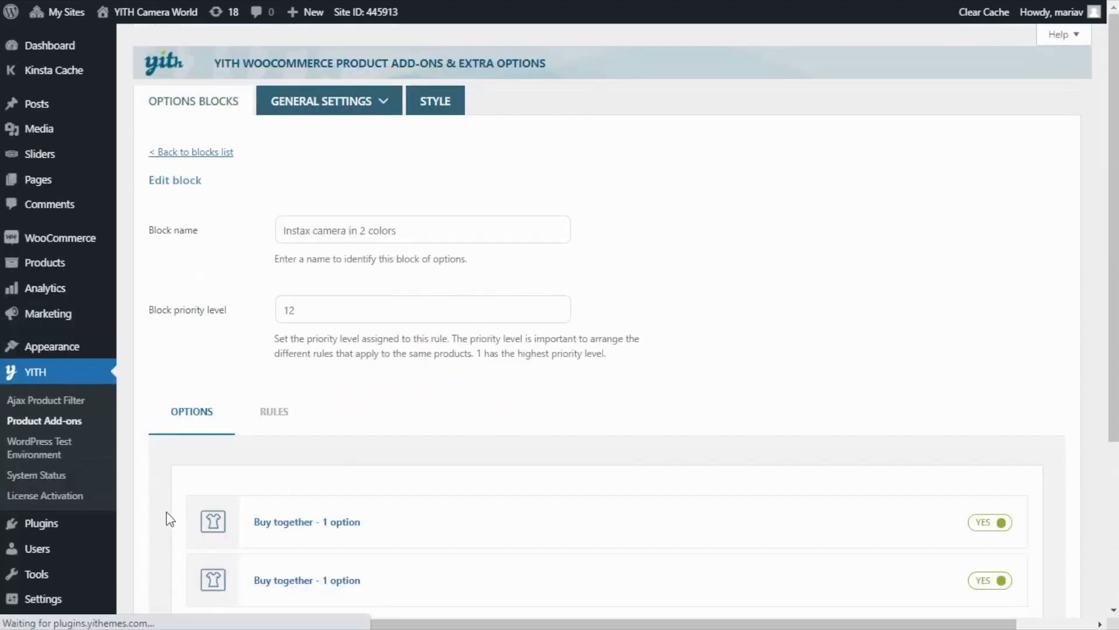
scroll(170, 514, down, 4)
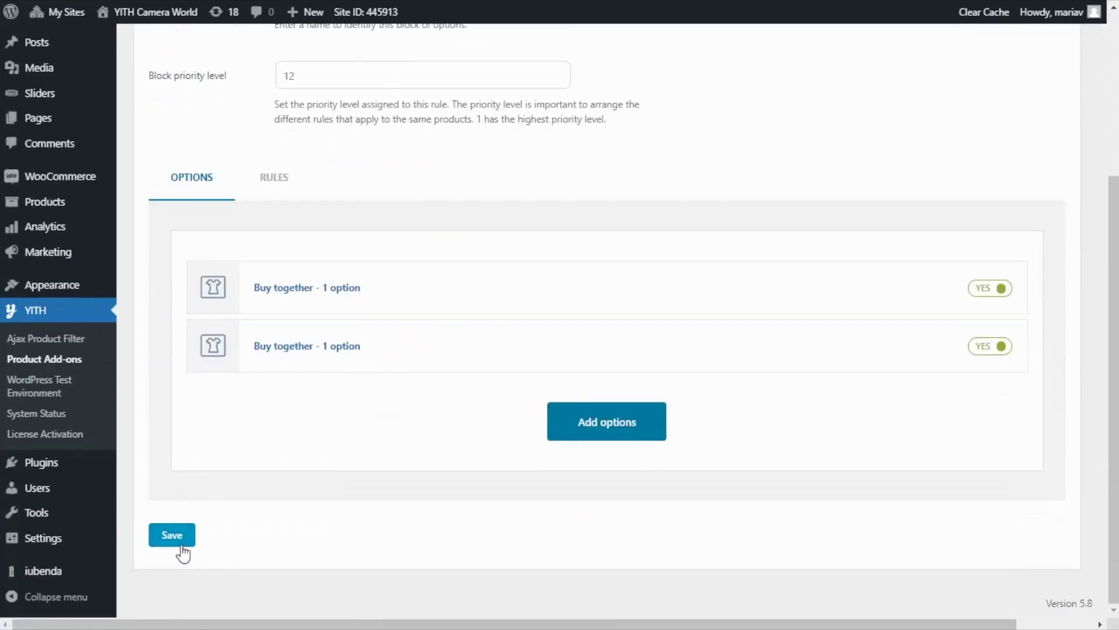
click(182, 548)
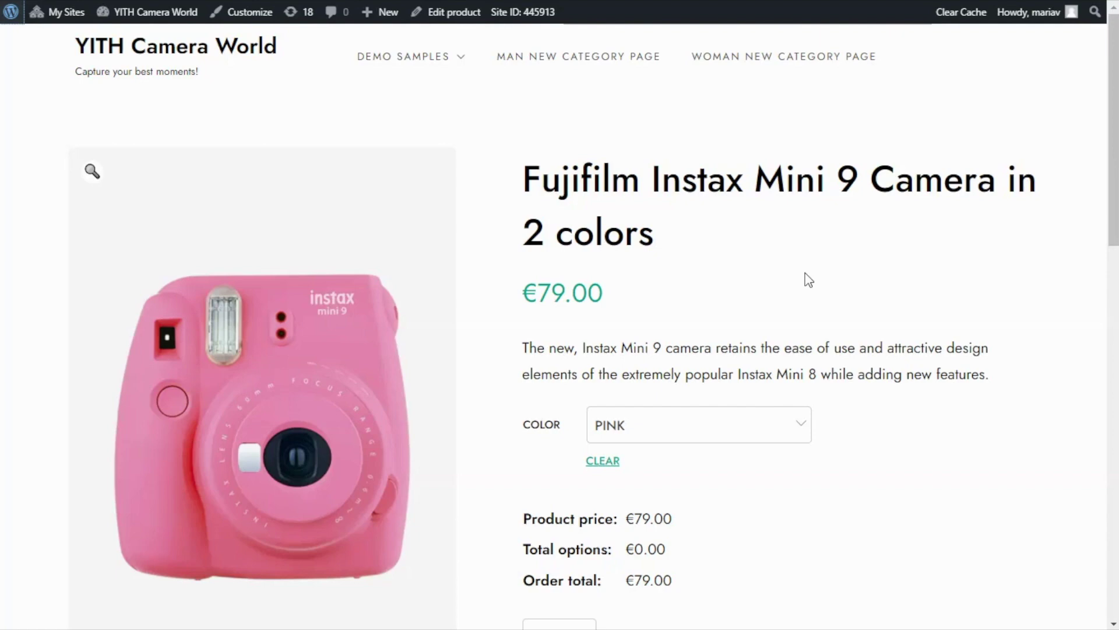
Step: Reload the camera's product page and select the color Blue and after it Pink to check which case is offered for each
key(F5)
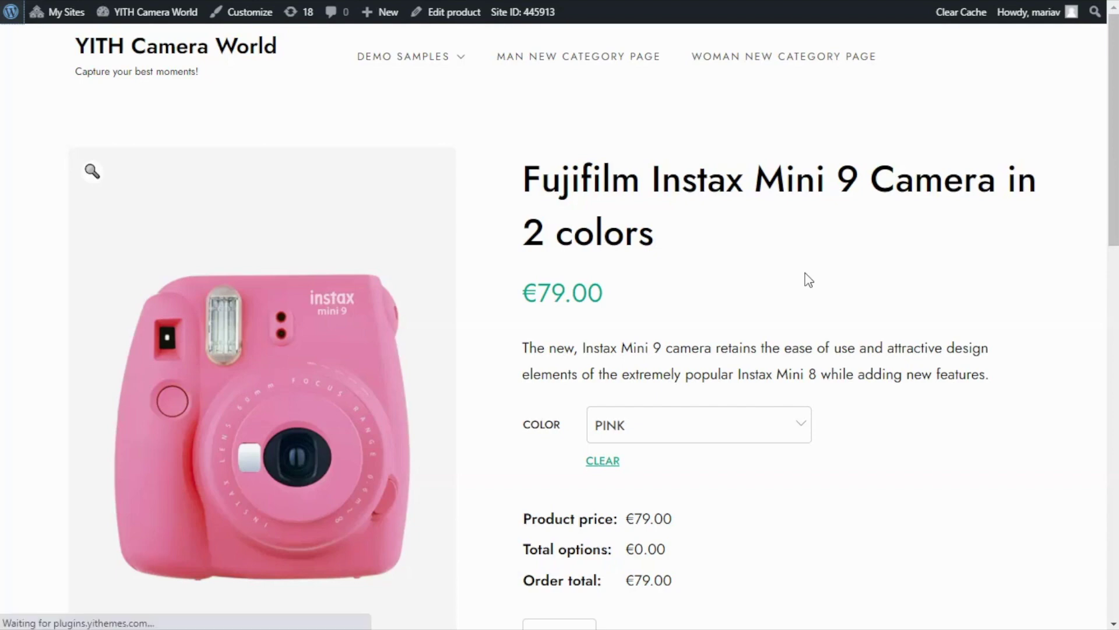
scroll(808, 280, down, 3)
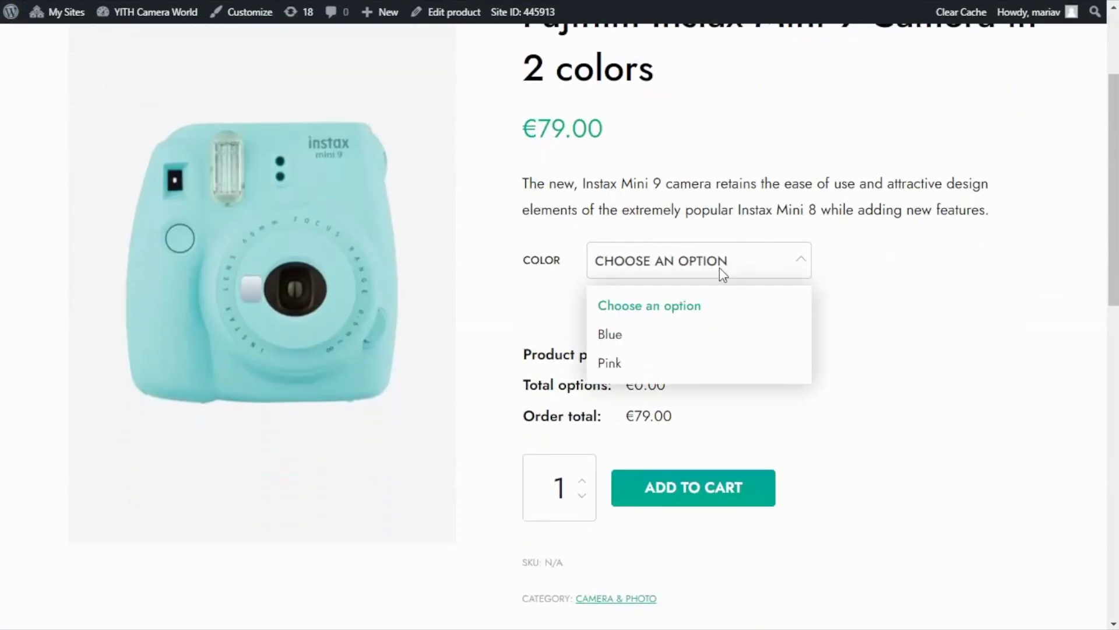
click(626, 341)
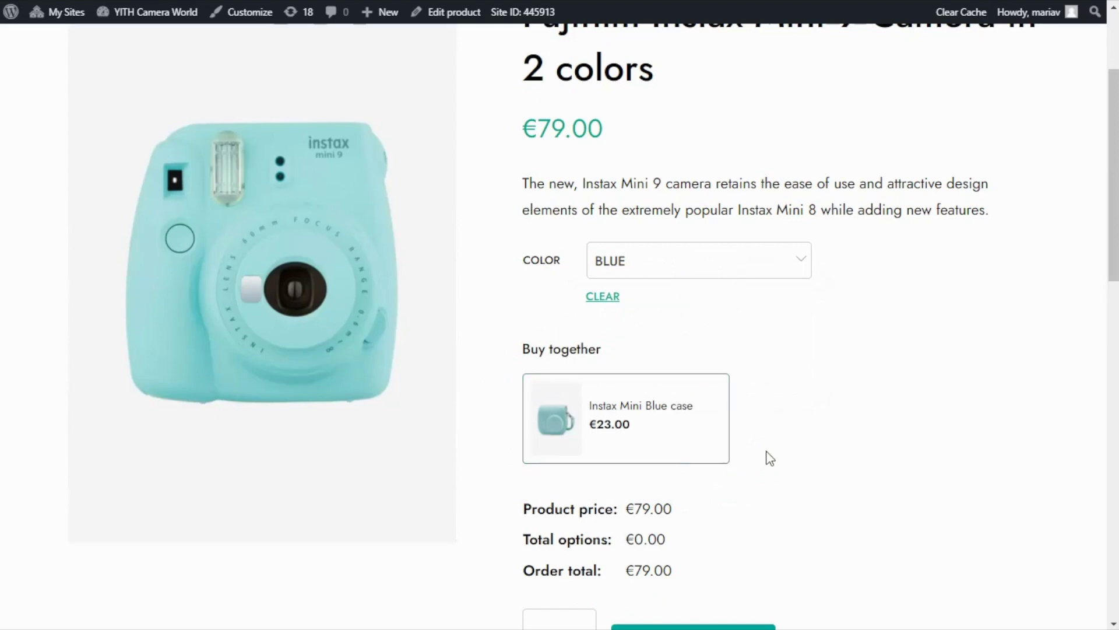
click(709, 268)
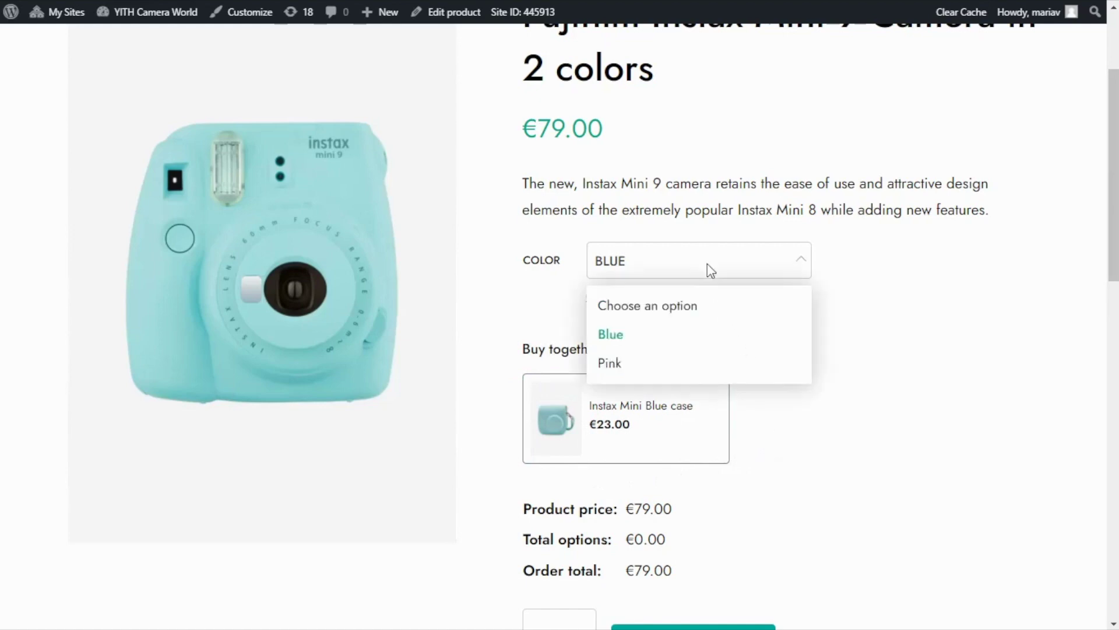
click(620, 366)
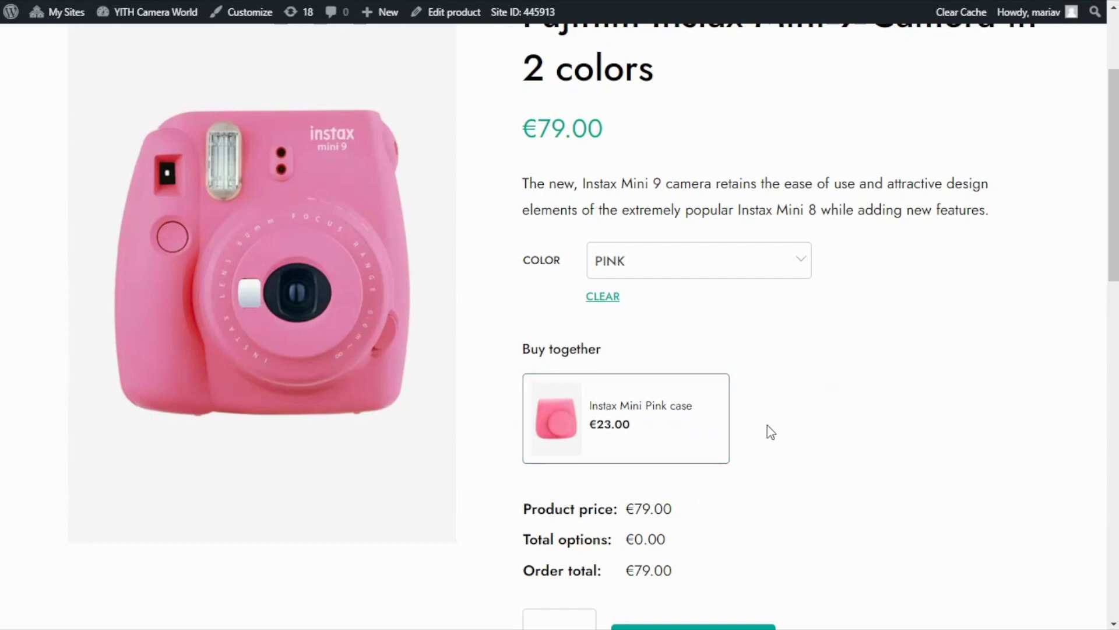
Step: Select the Instax Mini Pink case under Buy together and review the product, options and order totals
click(695, 448)
scroll(697, 446, down, 2)
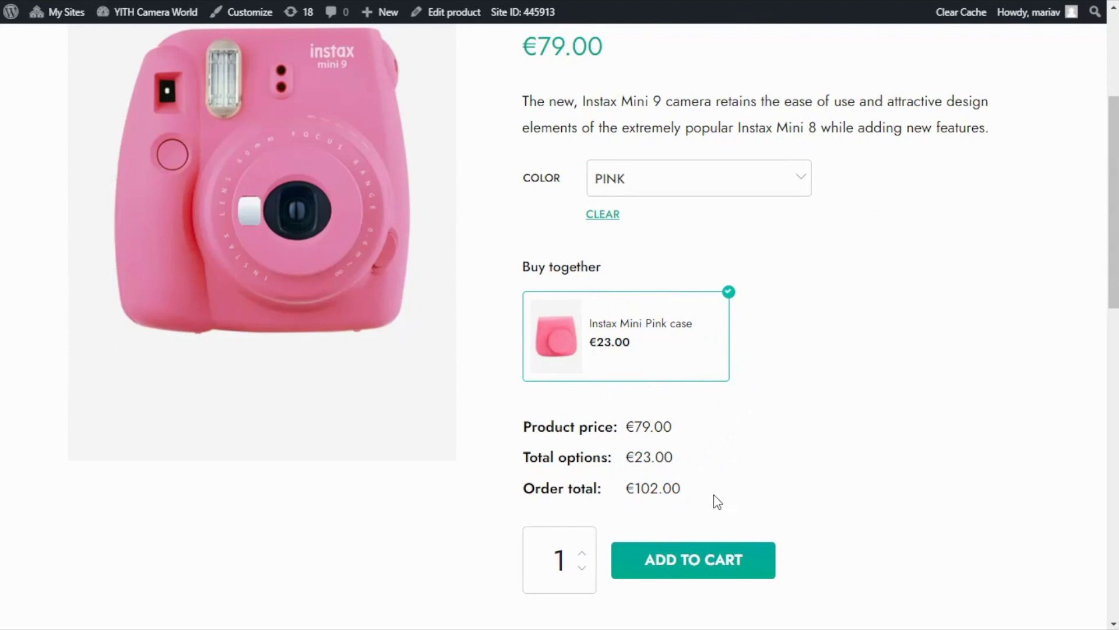
scroll(718, 501, up, 3)
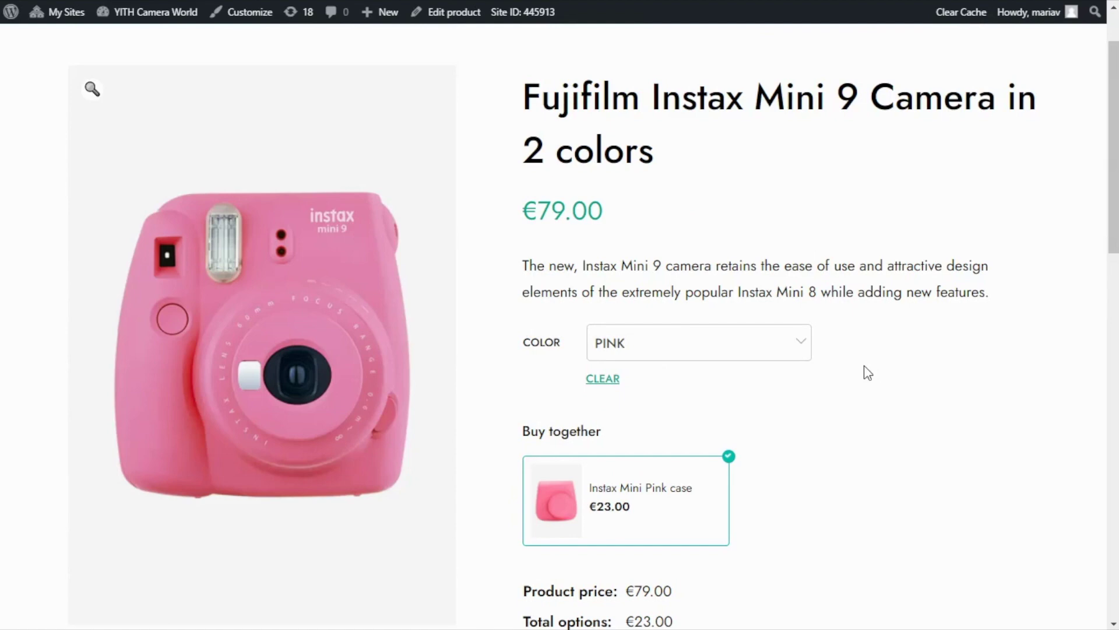
scroll(863, 366, down, 2)
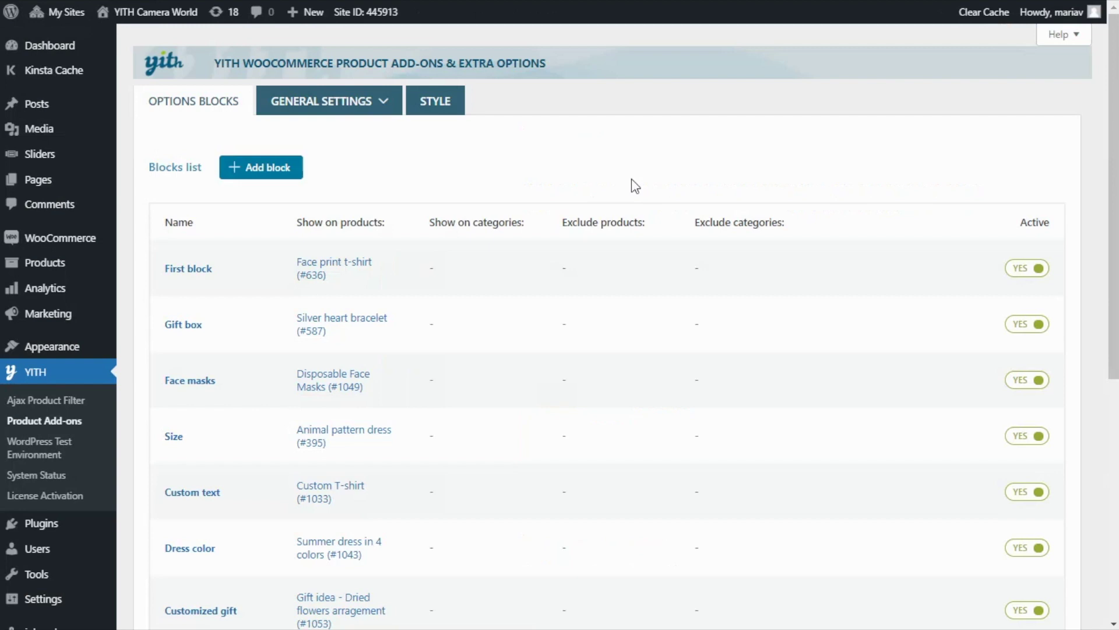
Step: In the add-ons plugin's Cart & Order settings, enable showing options in the cart page and save the settings
mouse_move(376, 115)
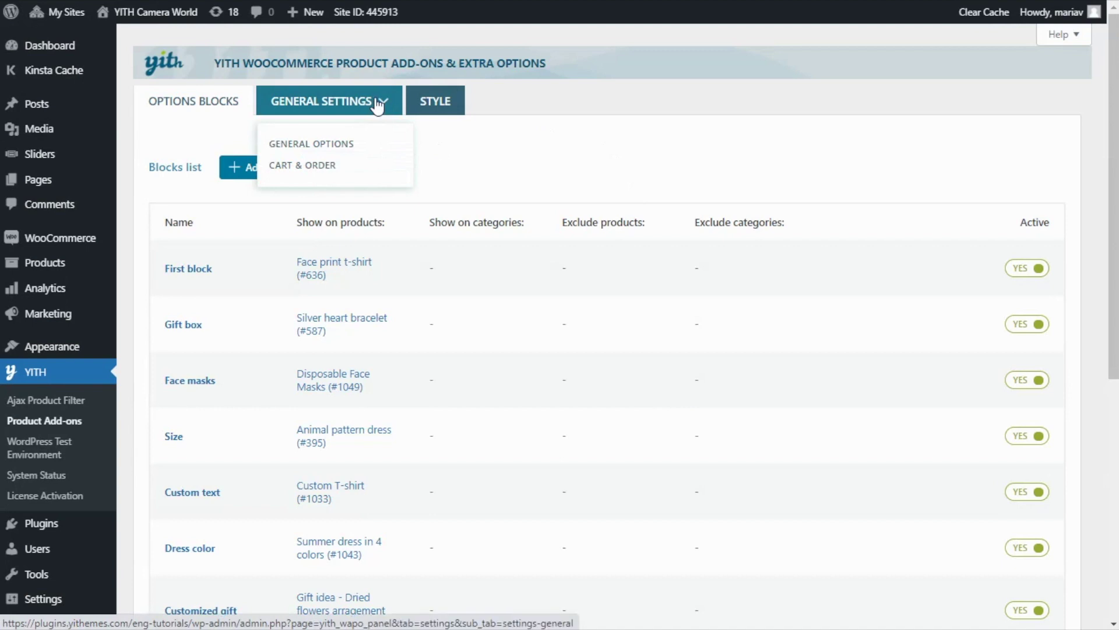
click(330, 174)
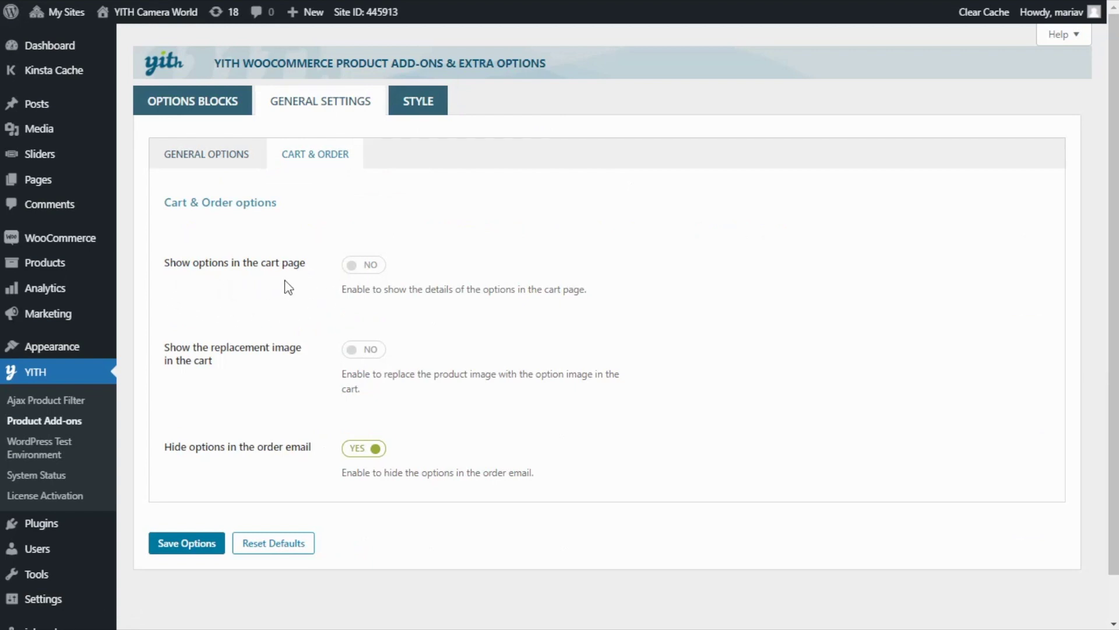
click(356, 269)
click(179, 549)
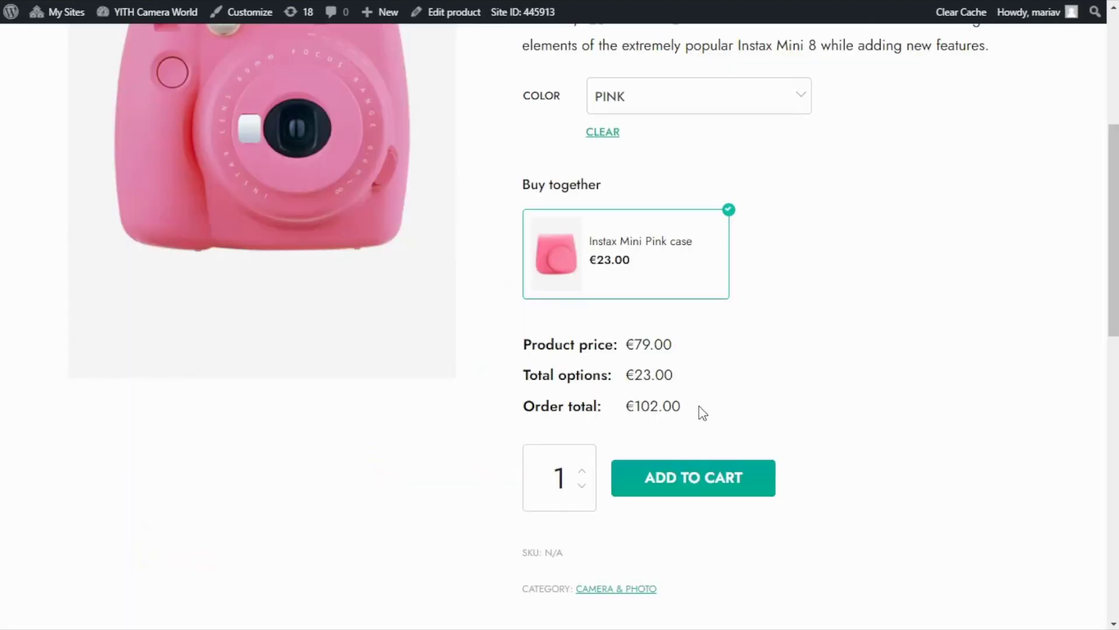
Step: Add the pink Instax camera with its selected case to the cart and view the cart
click(694, 496)
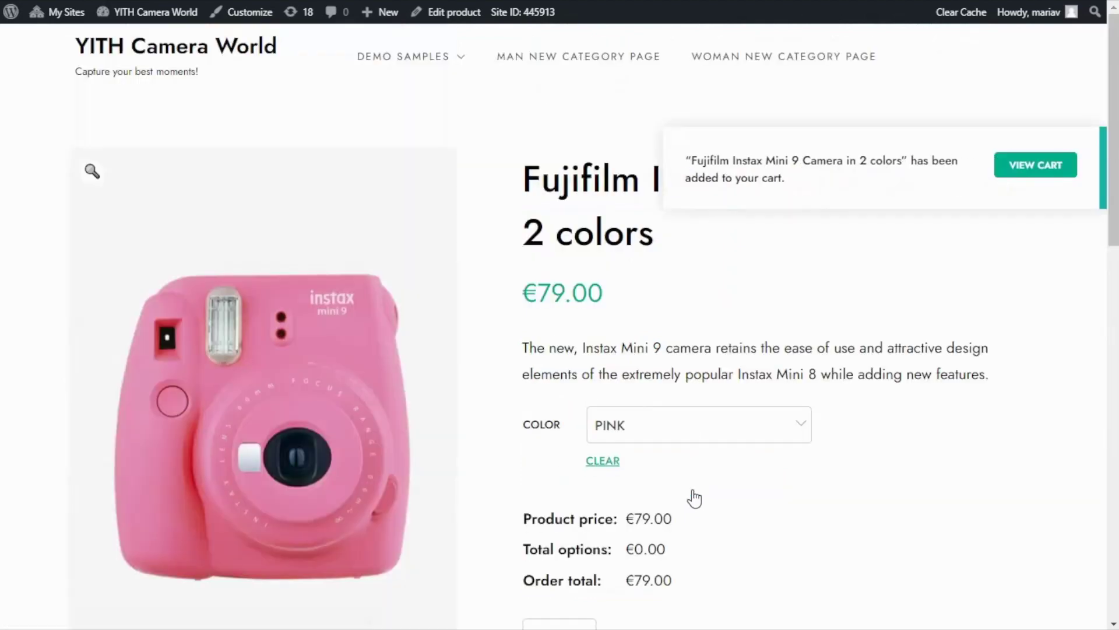
click(1036, 165)
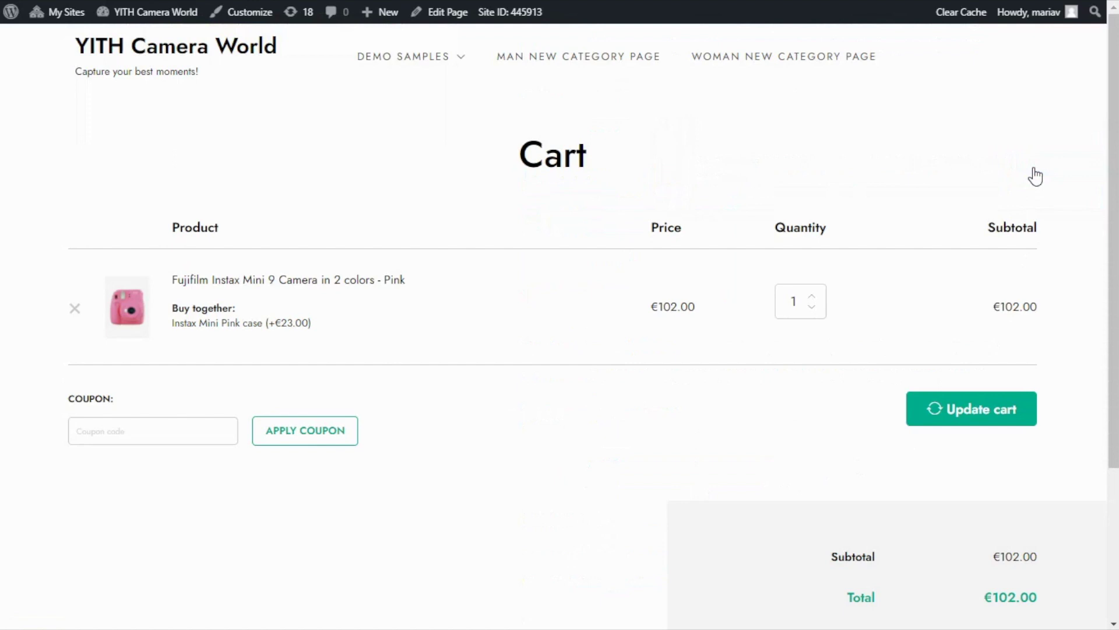